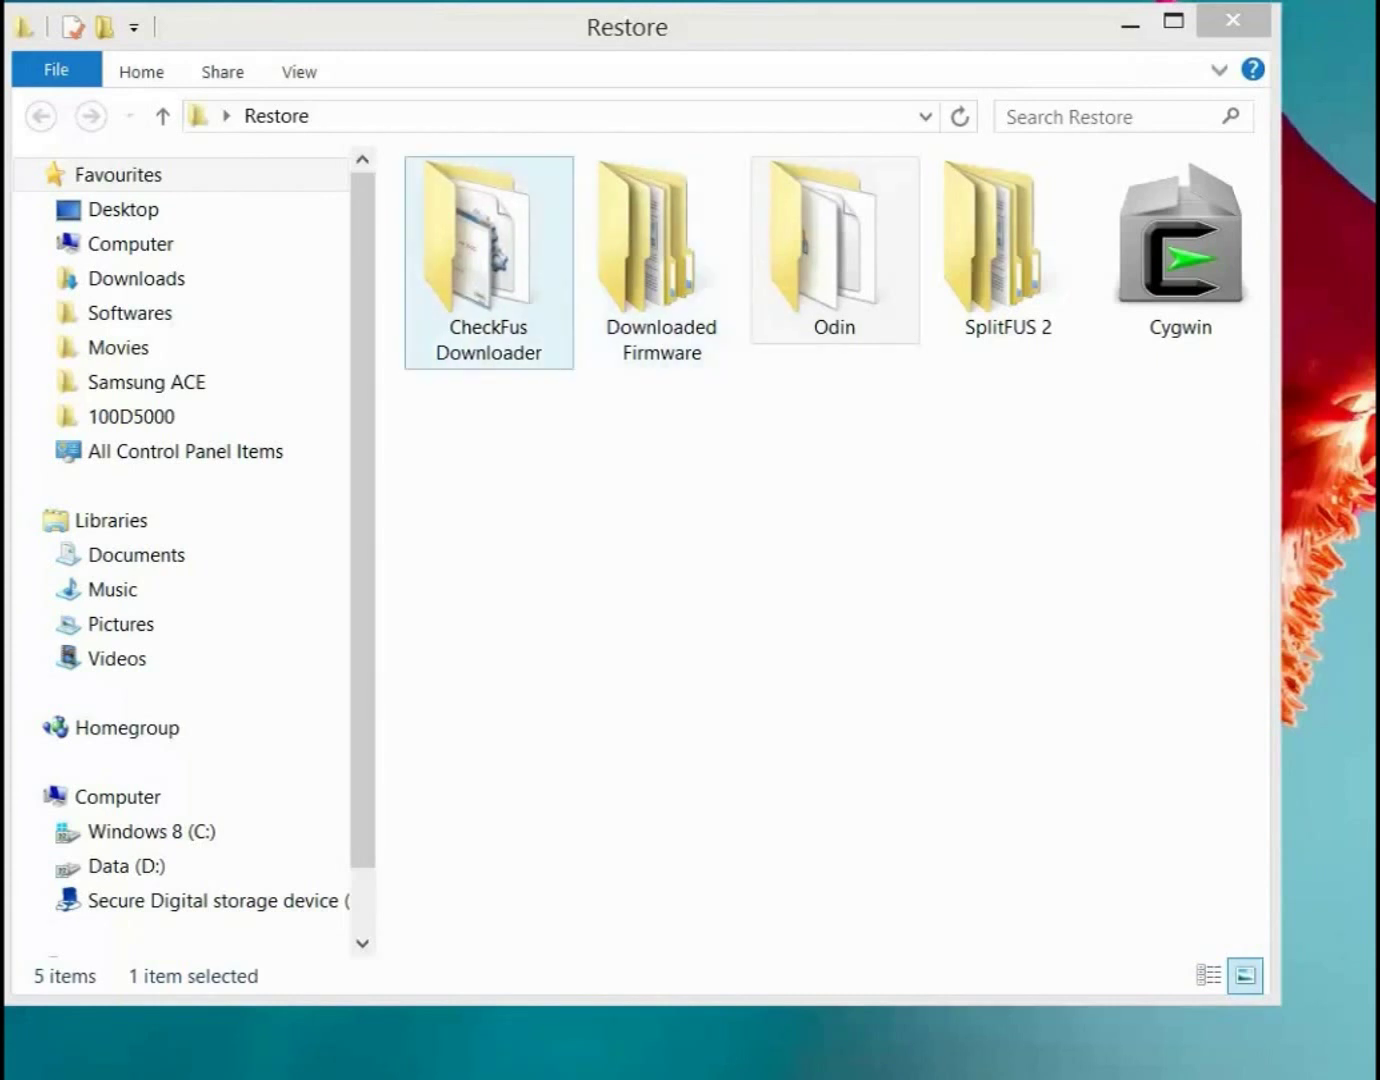
# - Examine the contents of the CheckFus Downloader and SplitFUS 2 folders and locate the Cygwin installer in the Restore folder
pyautogui.click(488, 262)
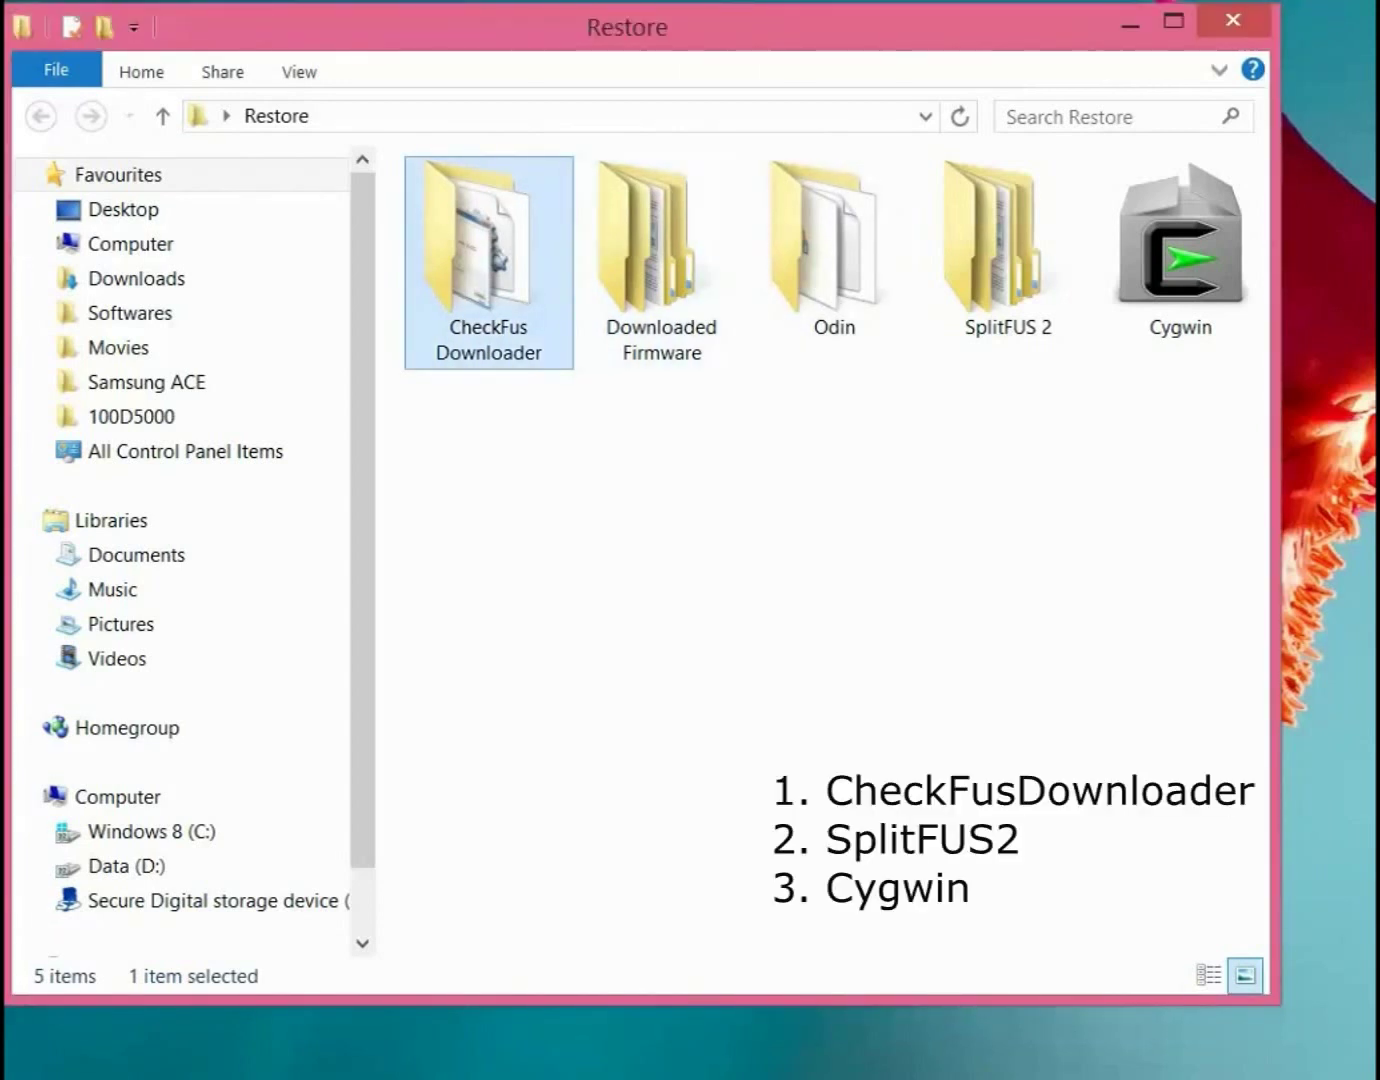
pyautogui.moveTo(463, 411); pyautogui.dragTo(508, 146)
pyautogui.press('Return')
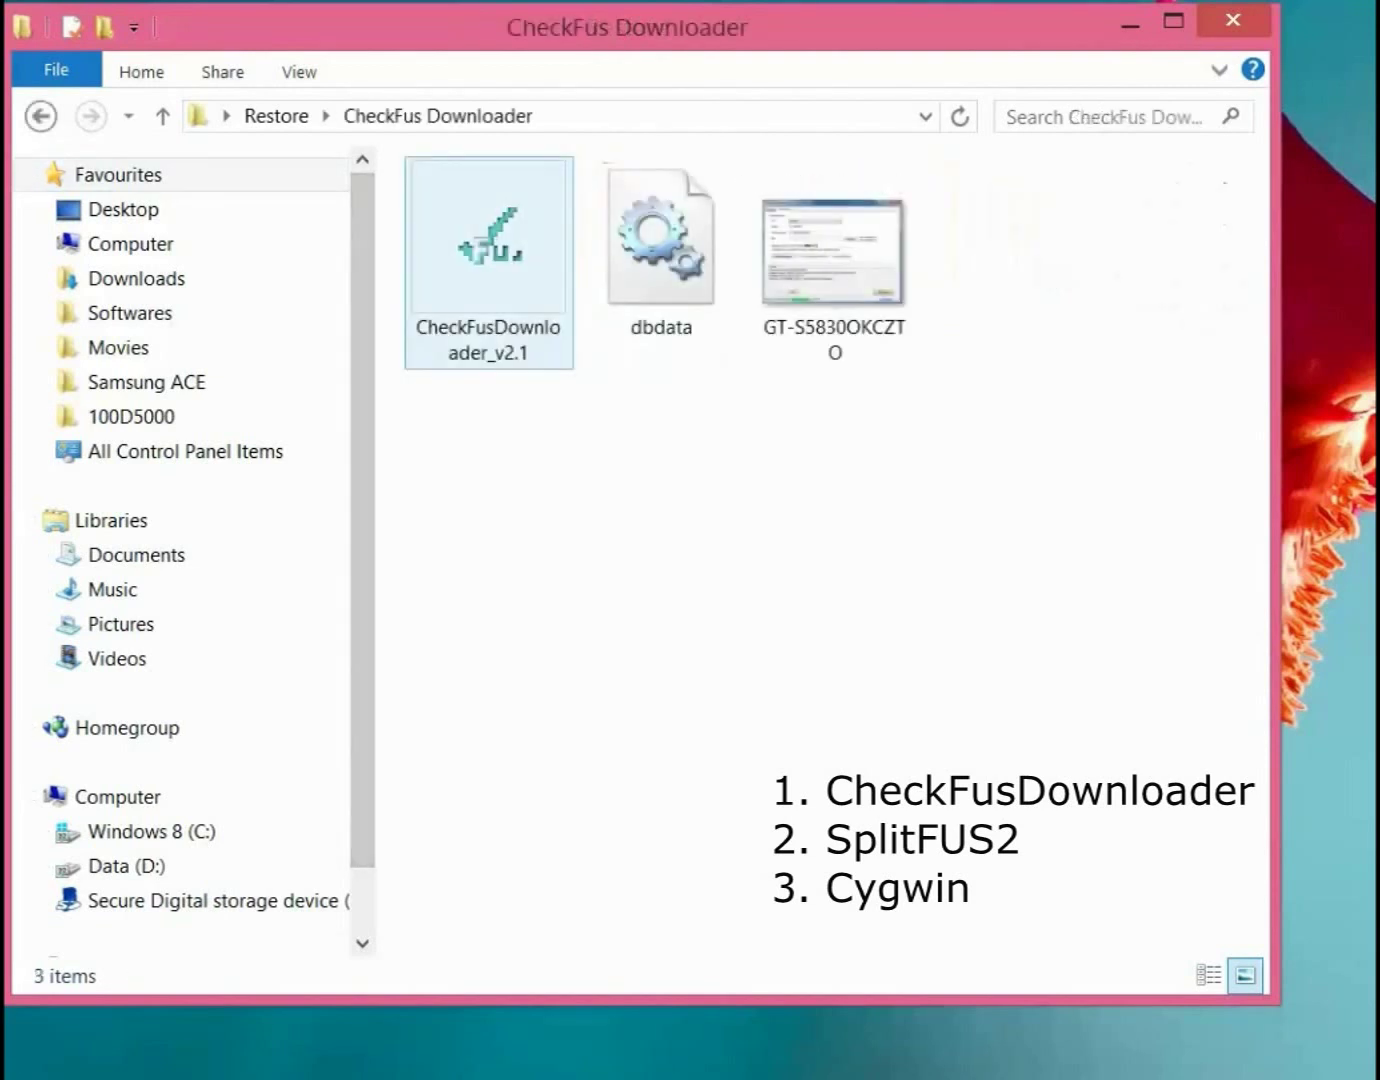
pyautogui.click(40, 116)
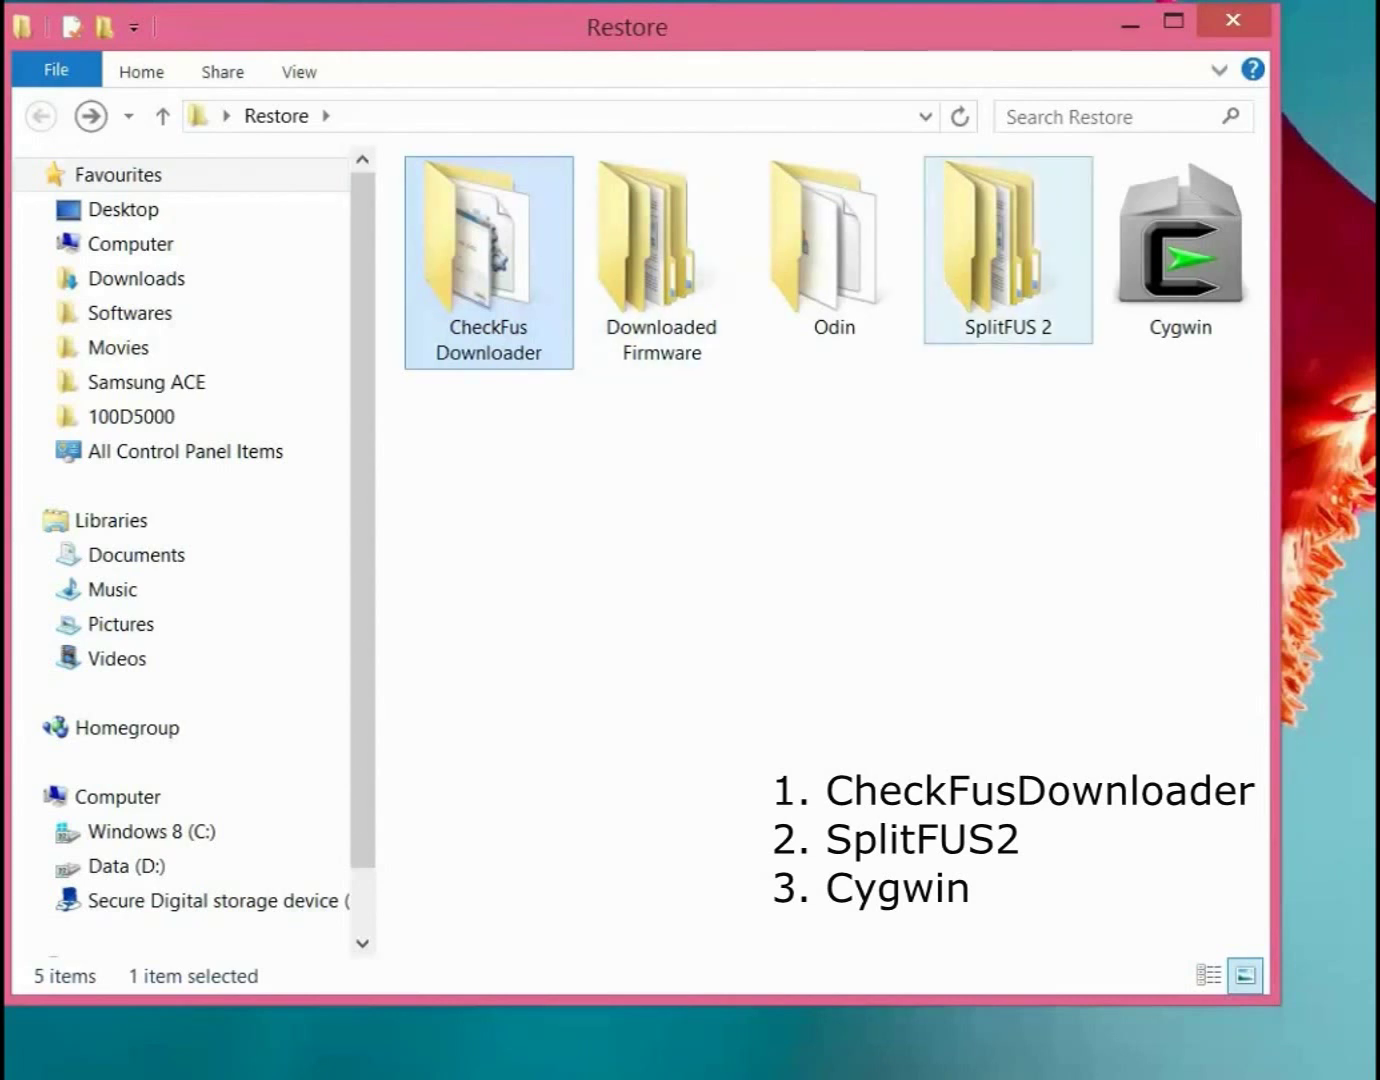
pyautogui.click(1012, 300)
pyautogui.doubleClick(1012, 300)
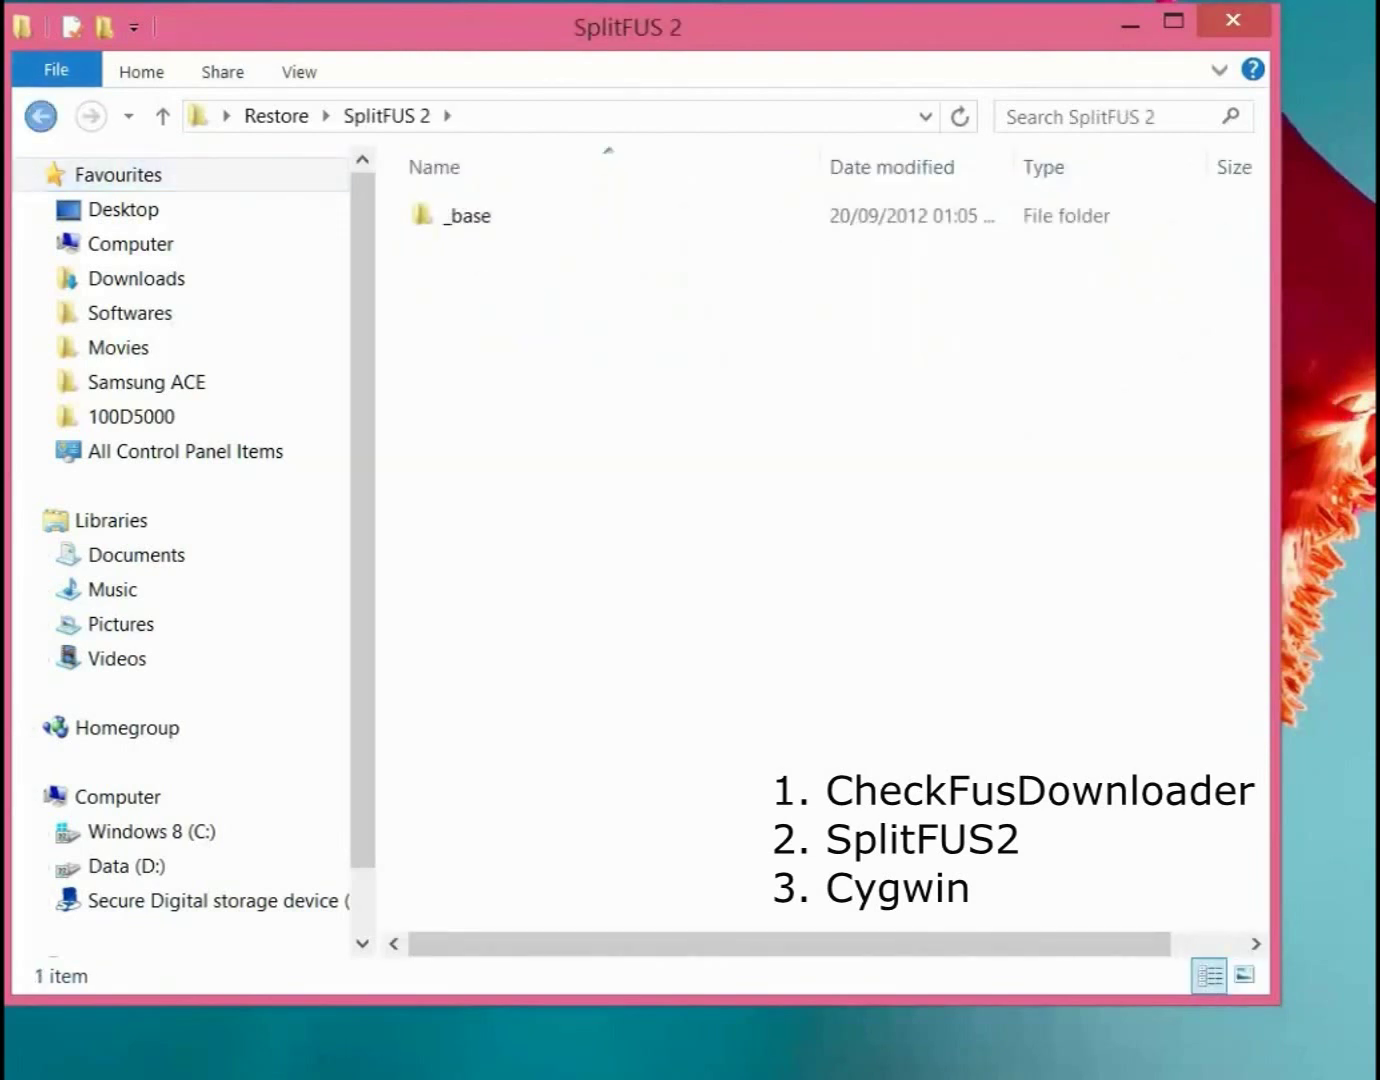
pyautogui.click(40, 116)
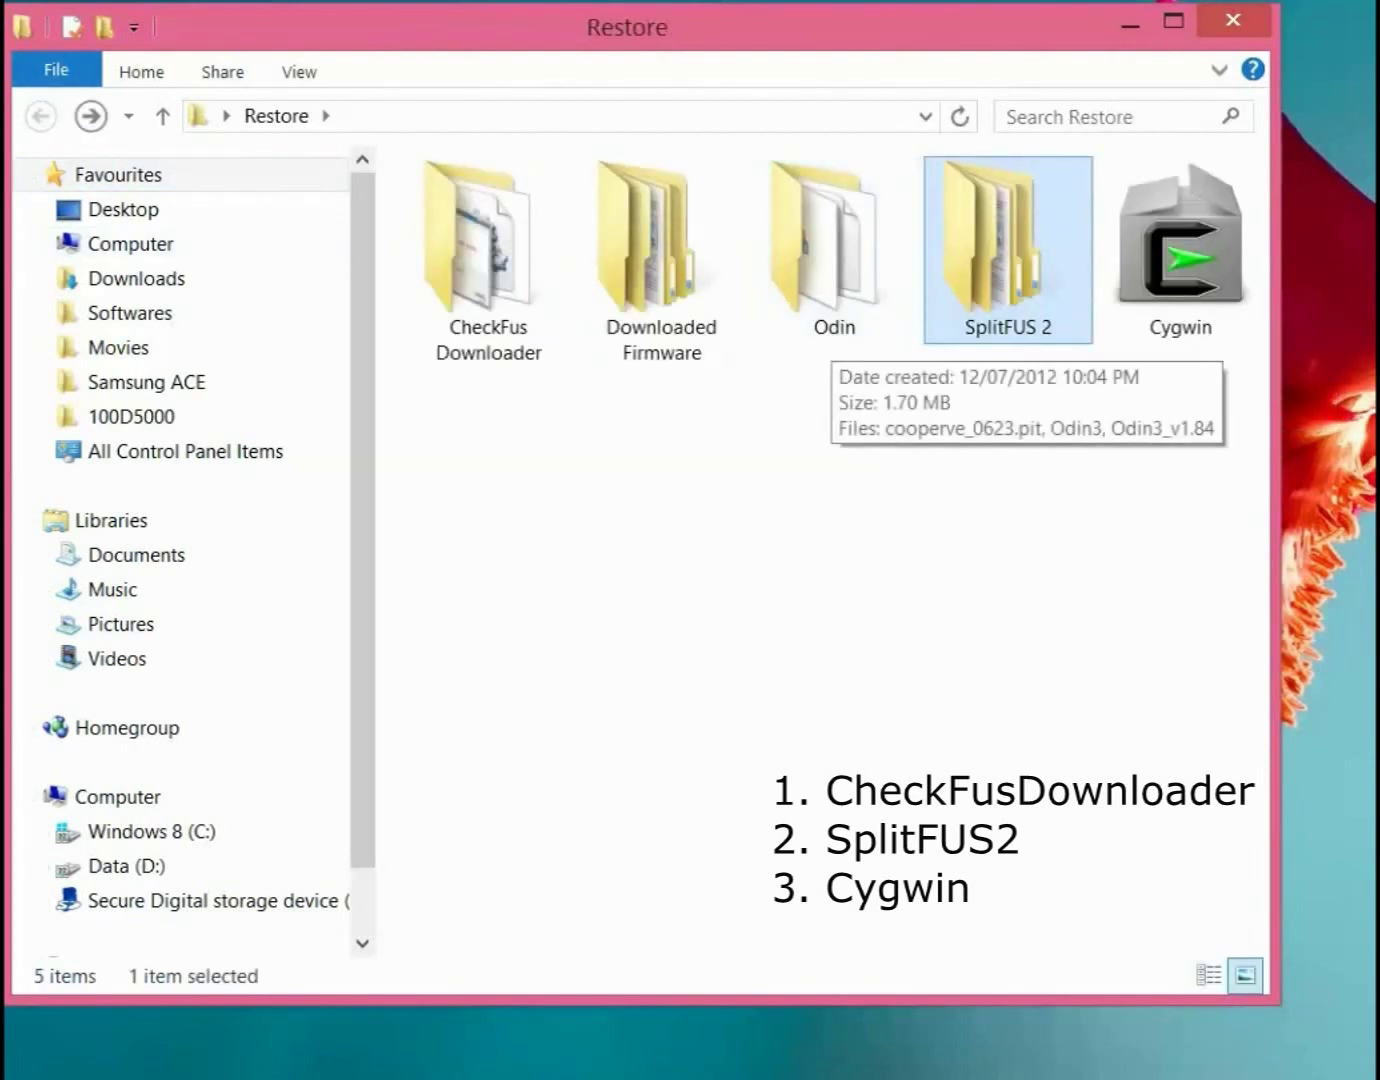
pyautogui.click(1148, 402)
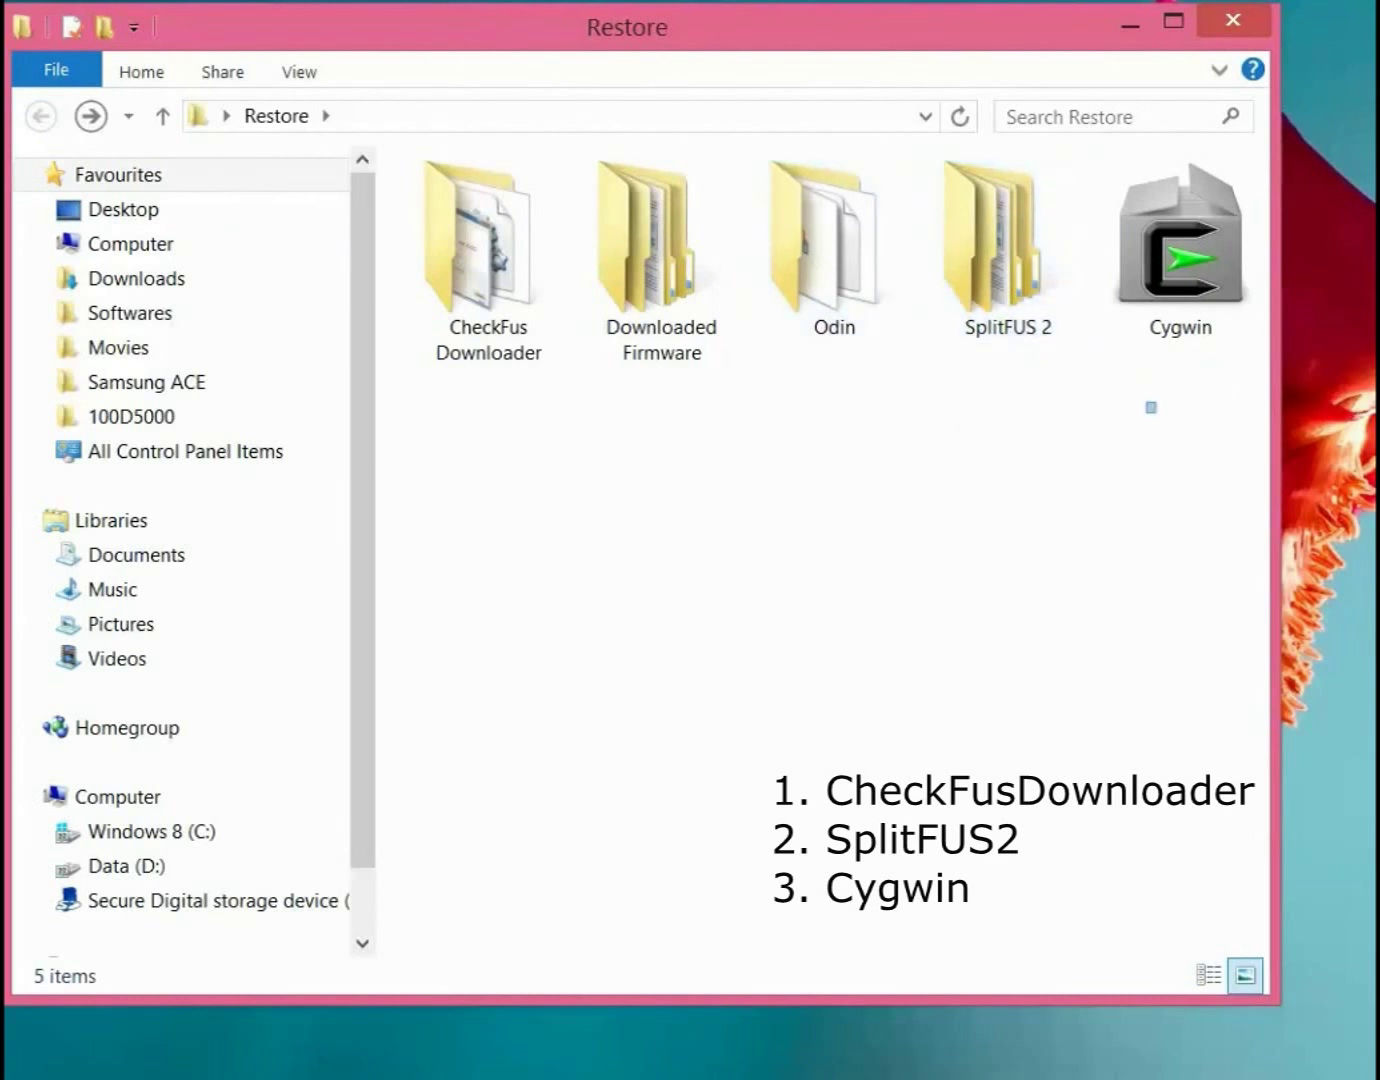
pyautogui.click(1000, 330)
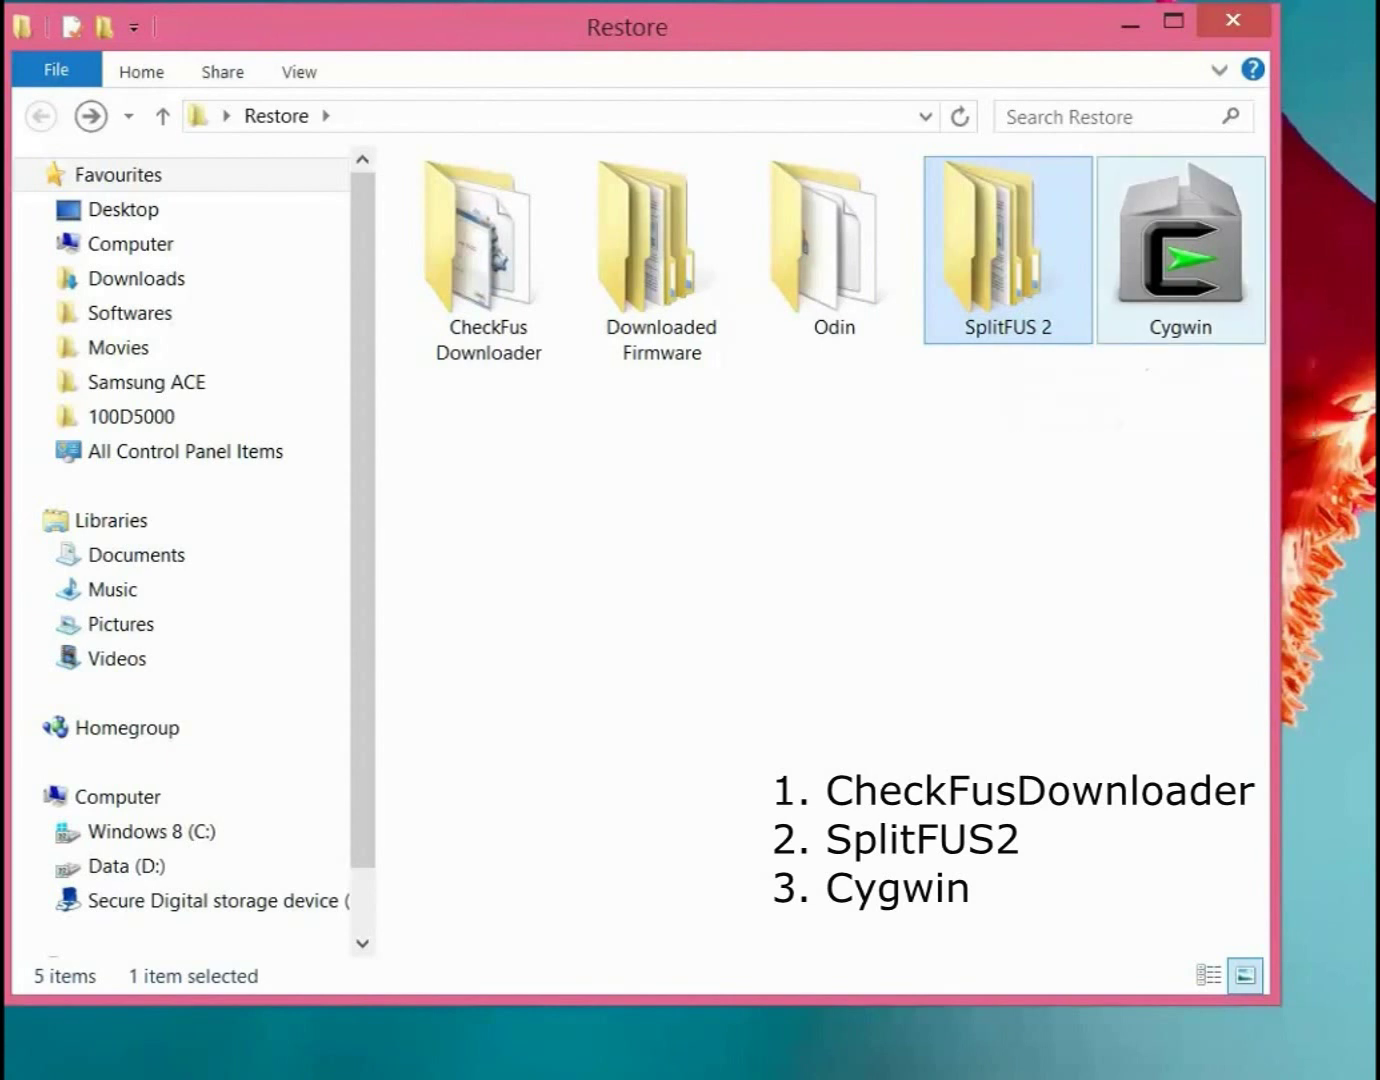
pyautogui.click(1165, 320)
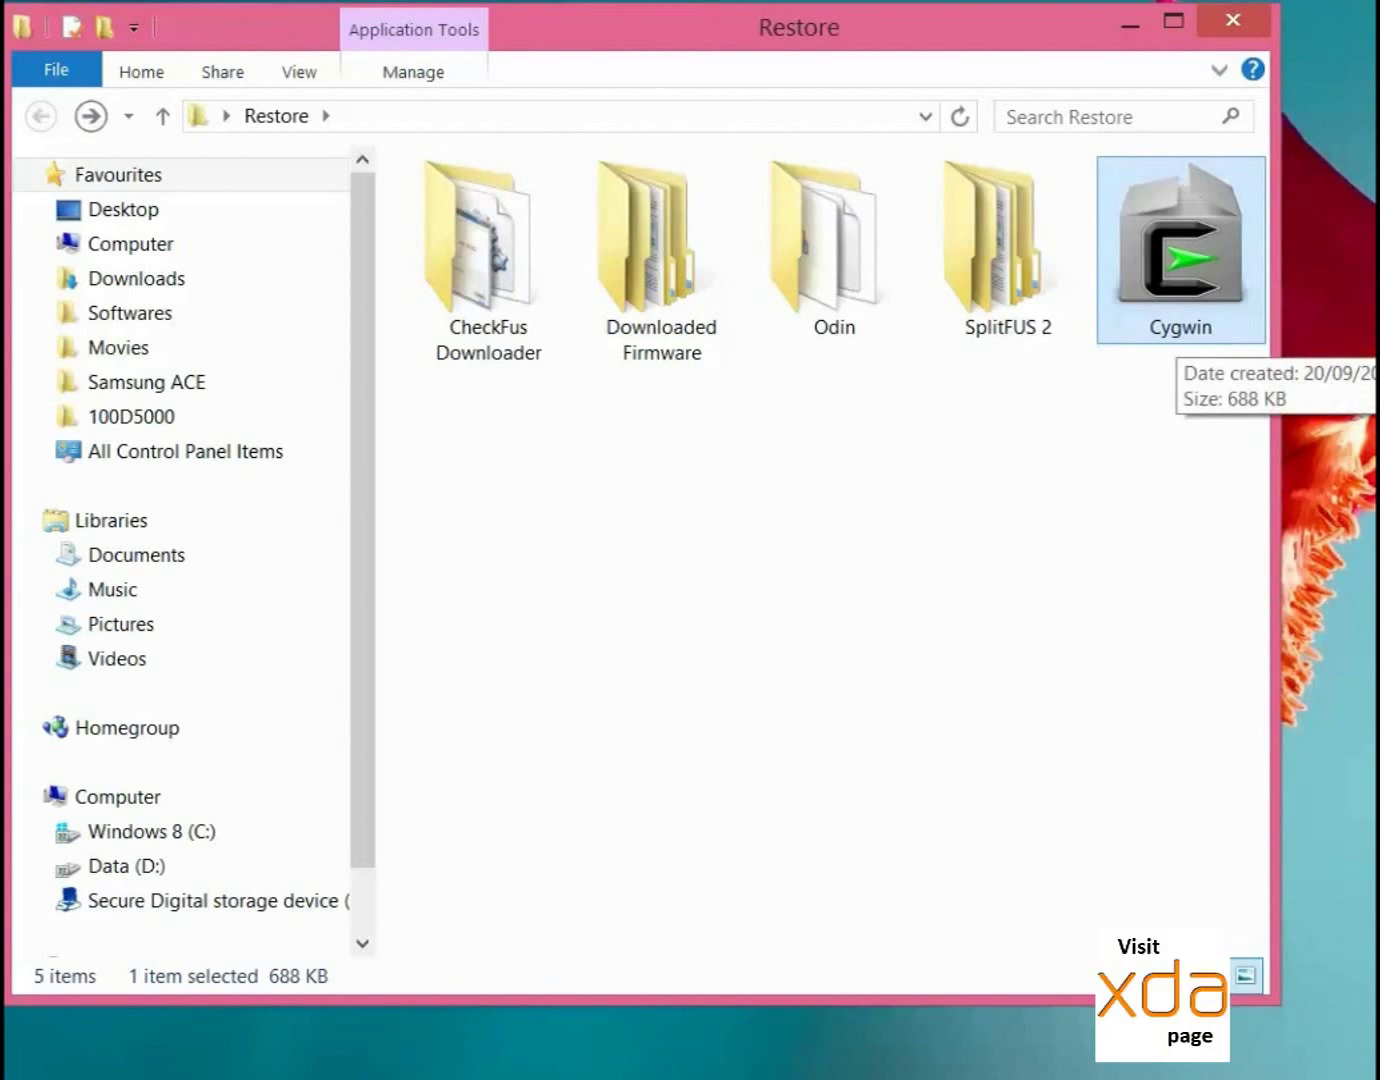
pyautogui.click(1164, 401)
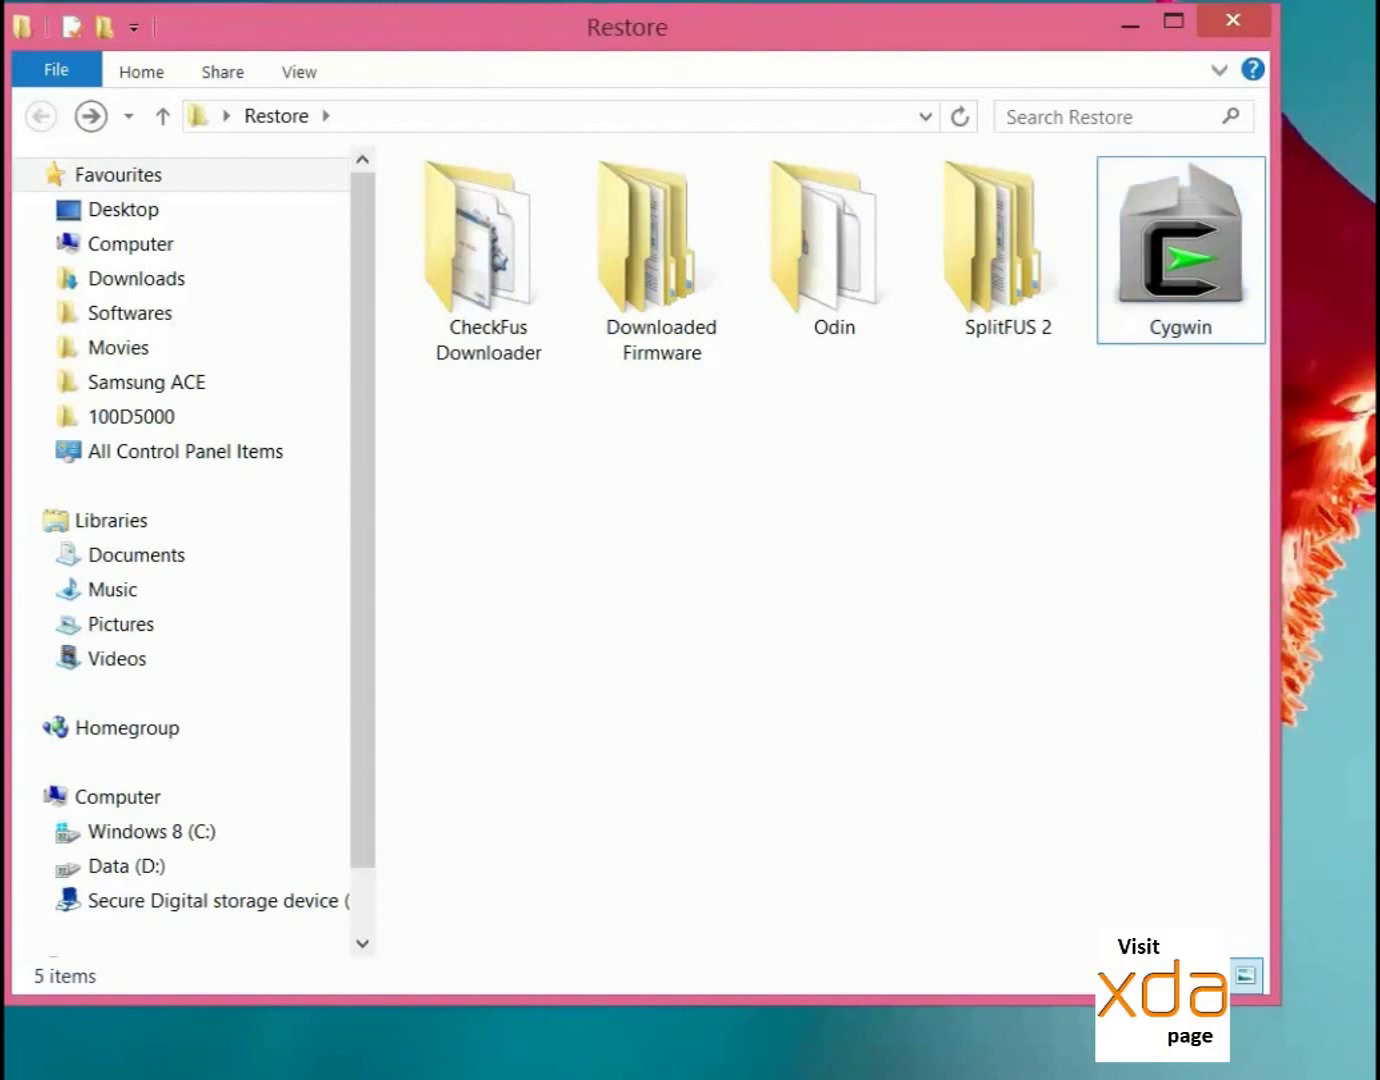
# - Launch CheckFusDownloader_v2.1 from the CheckFus Downloader folder
pyautogui.moveTo(495, 345)
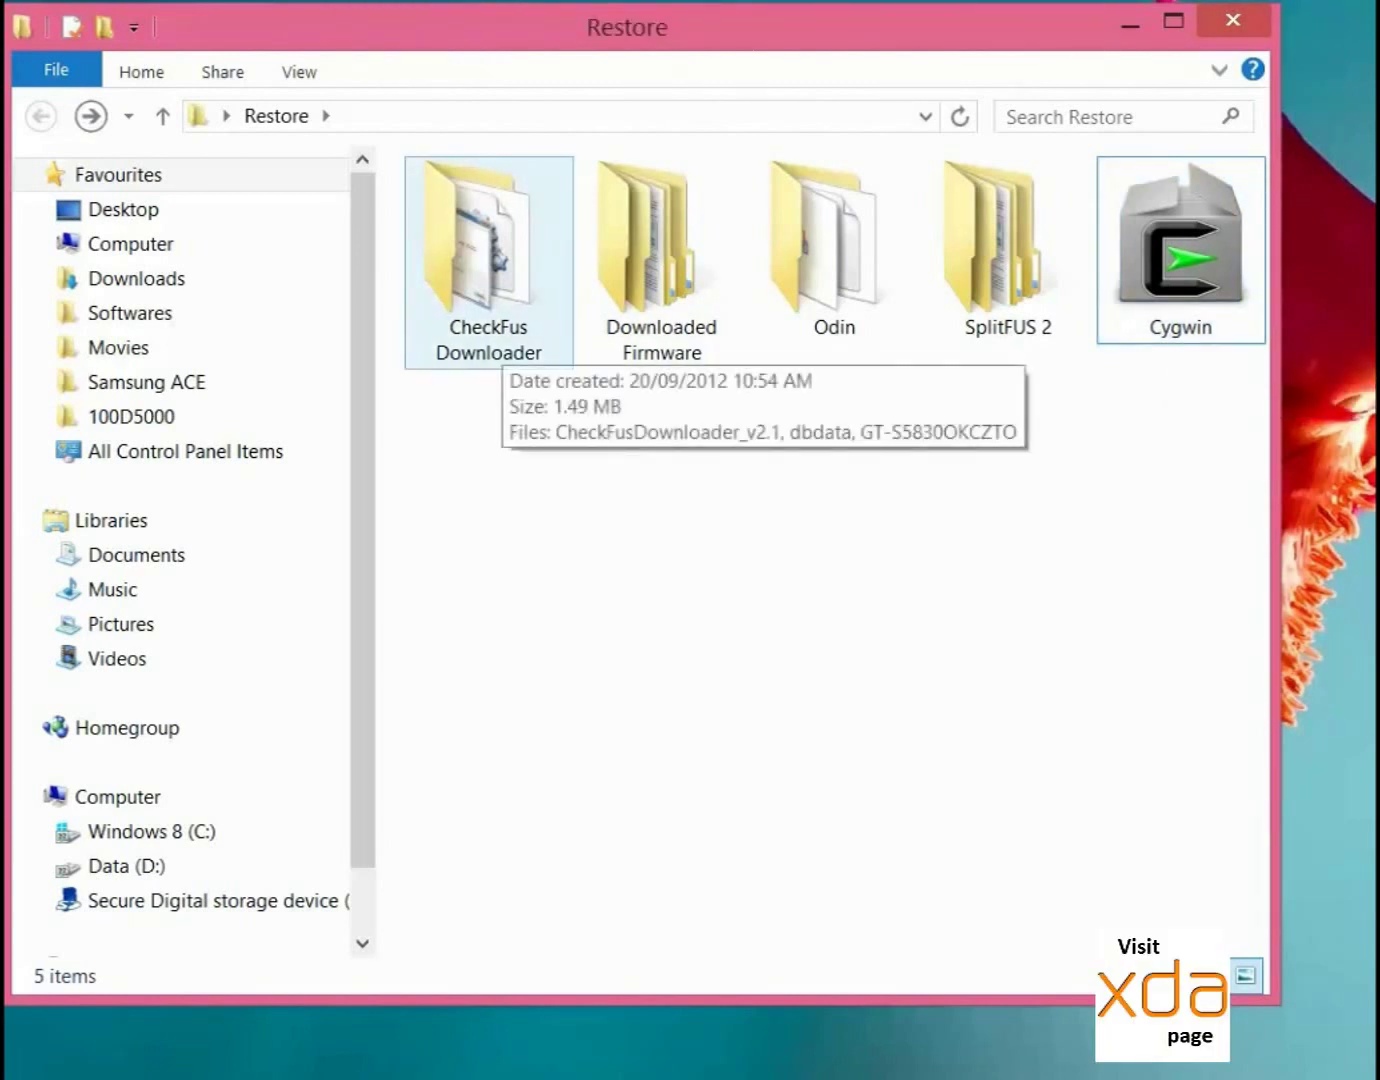
pyautogui.doubleClick(495, 345)
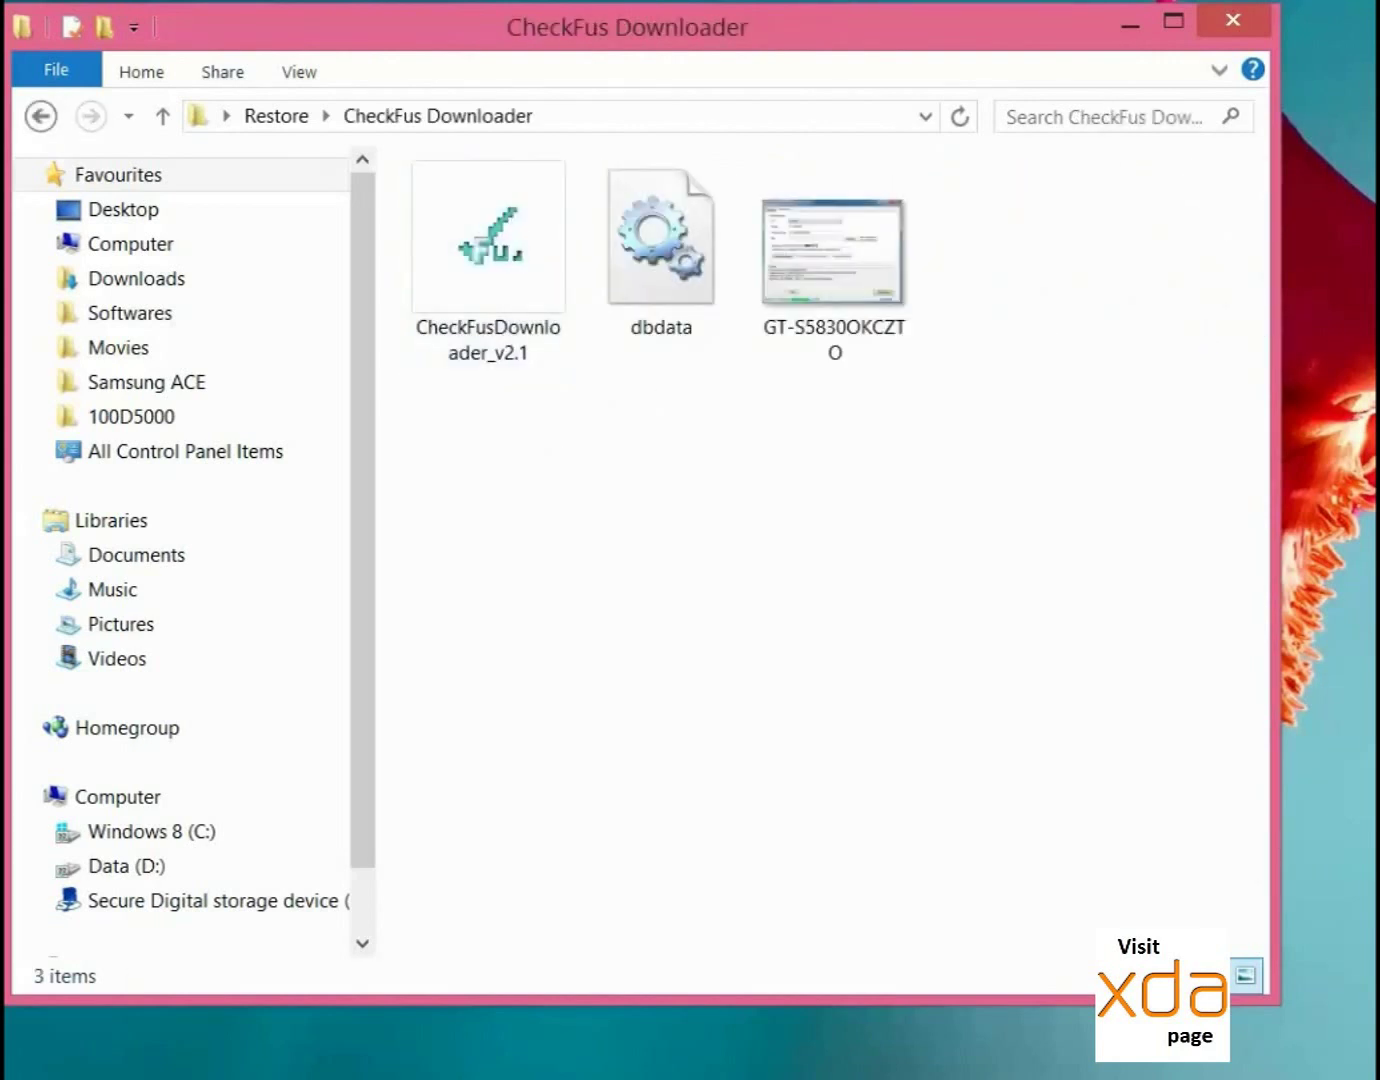
pyautogui.click(488, 262)
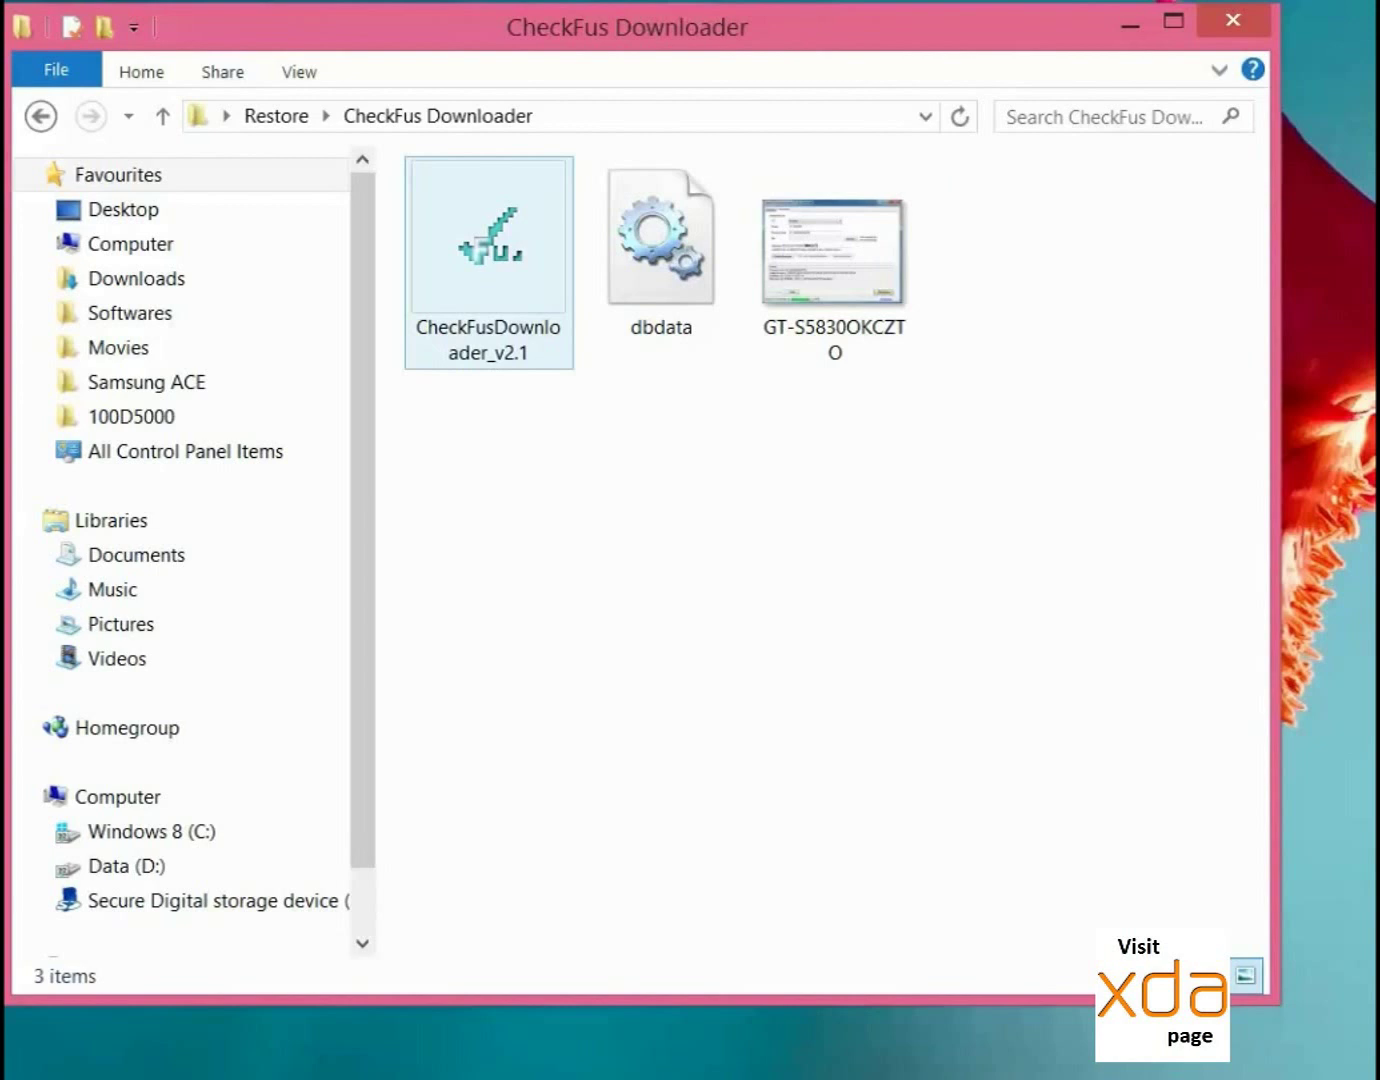
pyautogui.doubleClick(488, 262)
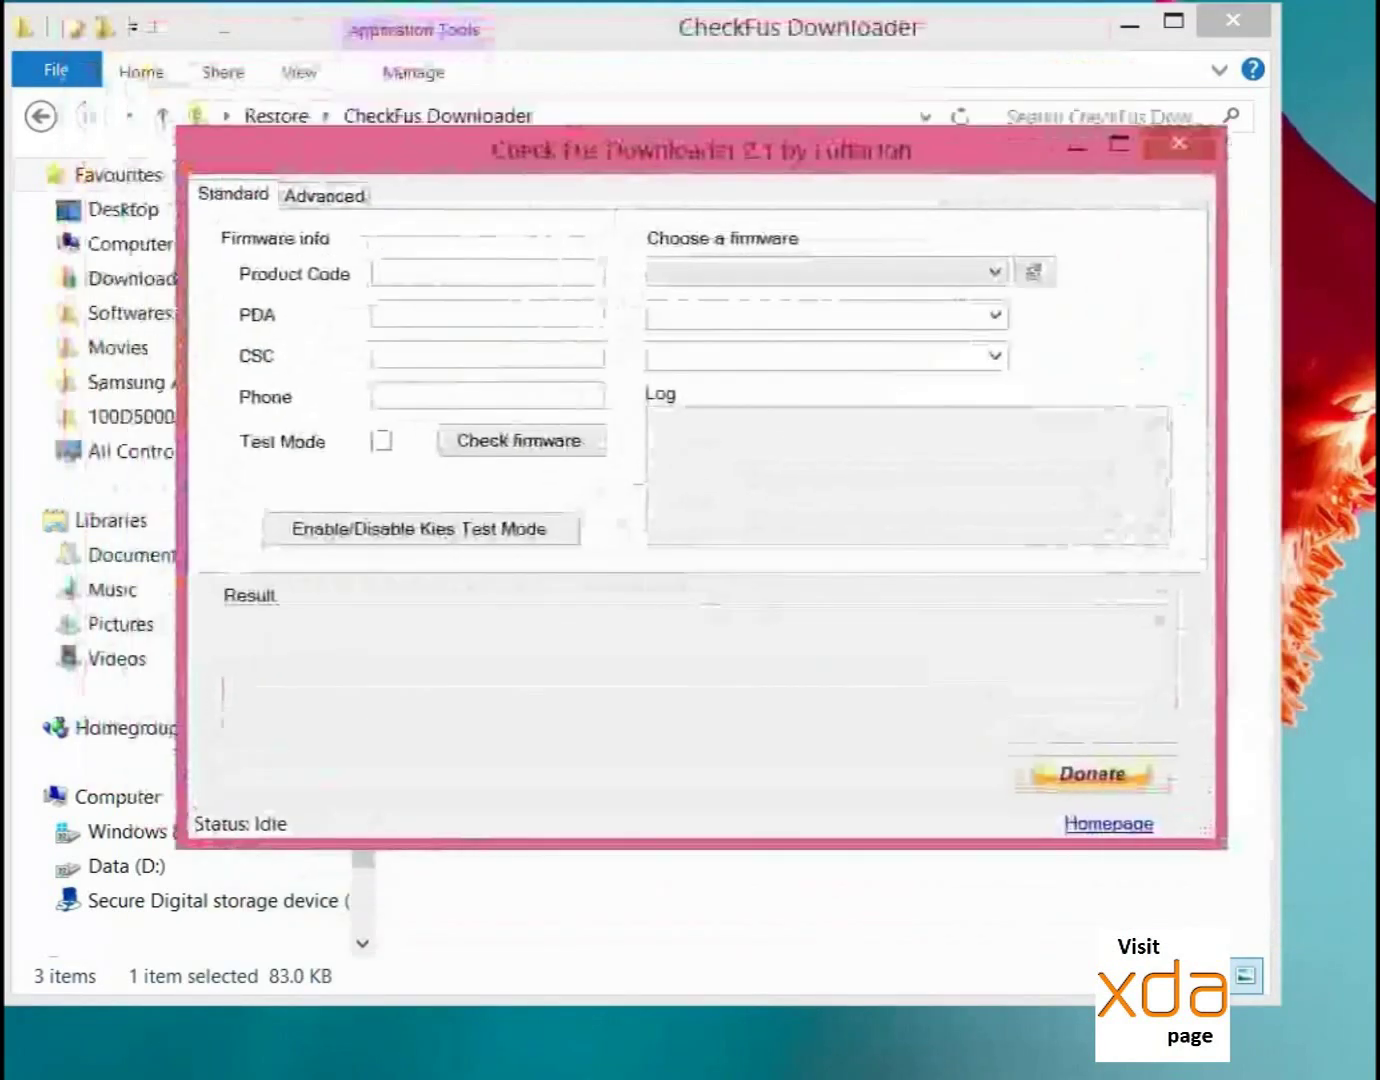
# - Choose the Android firmware for model GT-S5830i with the region India - GT-S5830OKAINS
pyautogui.click(844, 266)
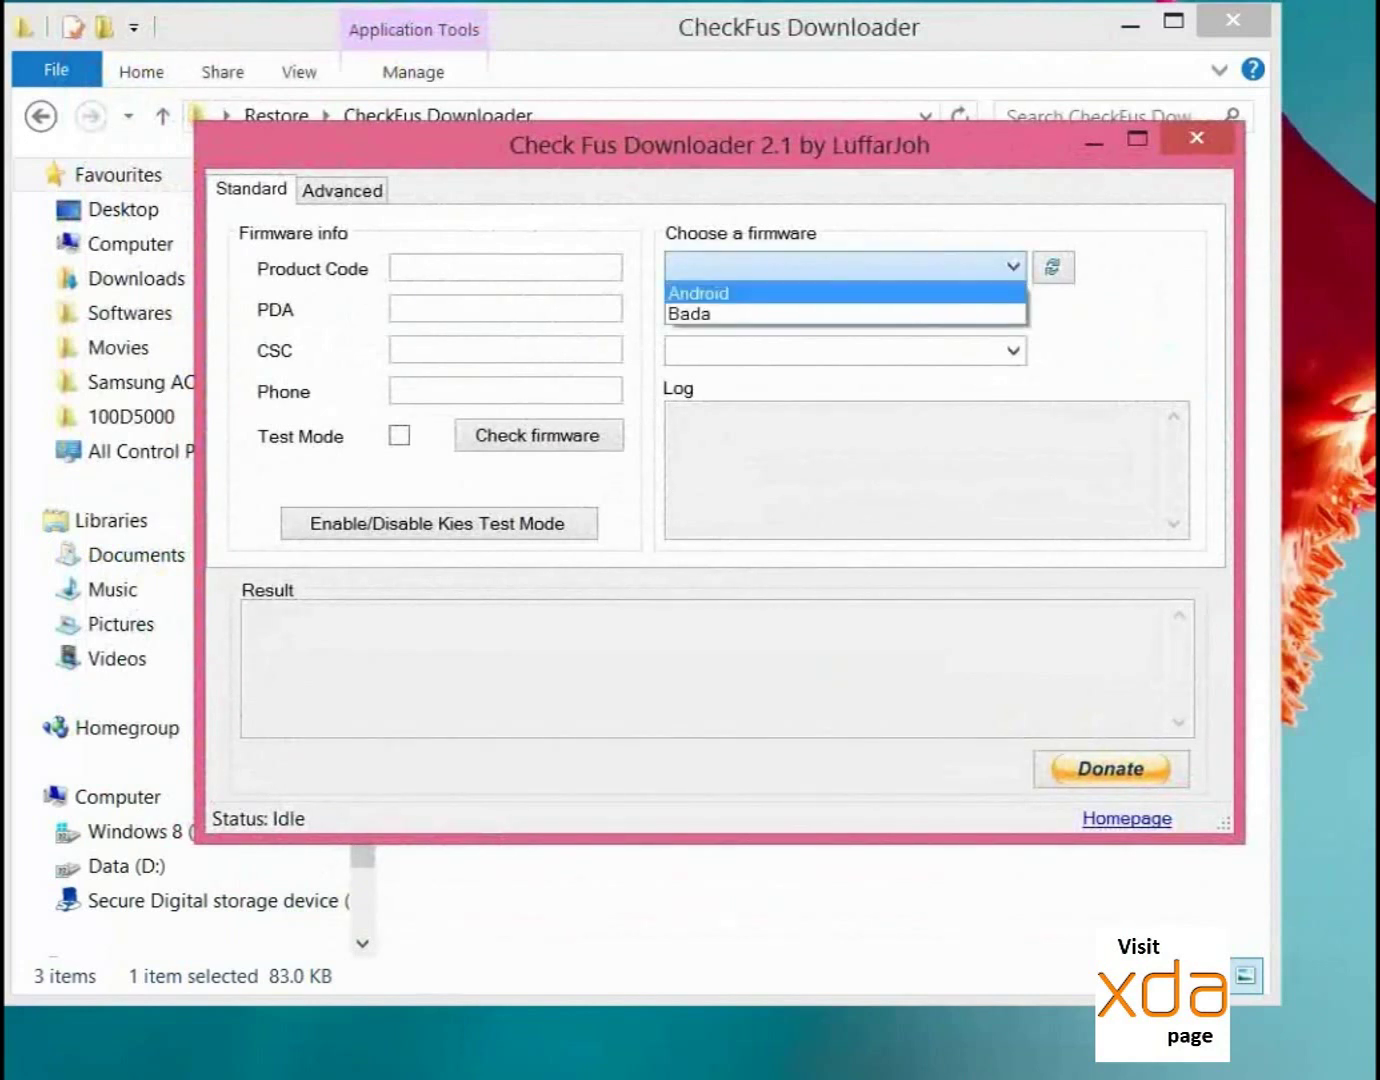
pyautogui.click(844, 293)
pyautogui.click(844, 309)
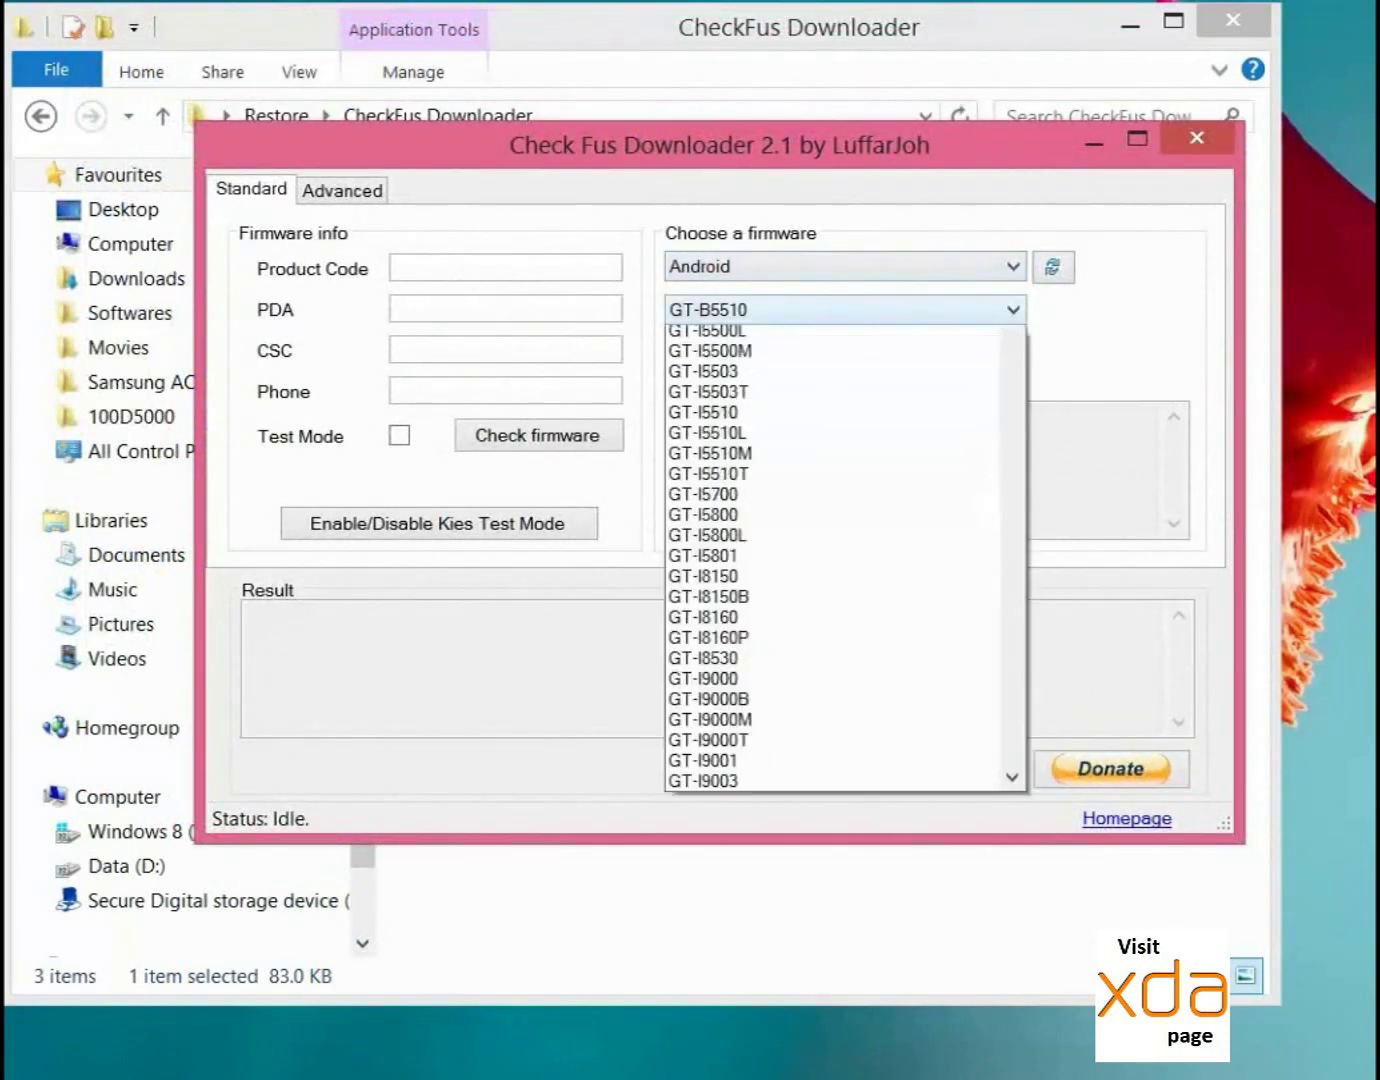
pyautogui.scroll(-12, 832, 621)
pyautogui.scroll(-20, 833, 633)
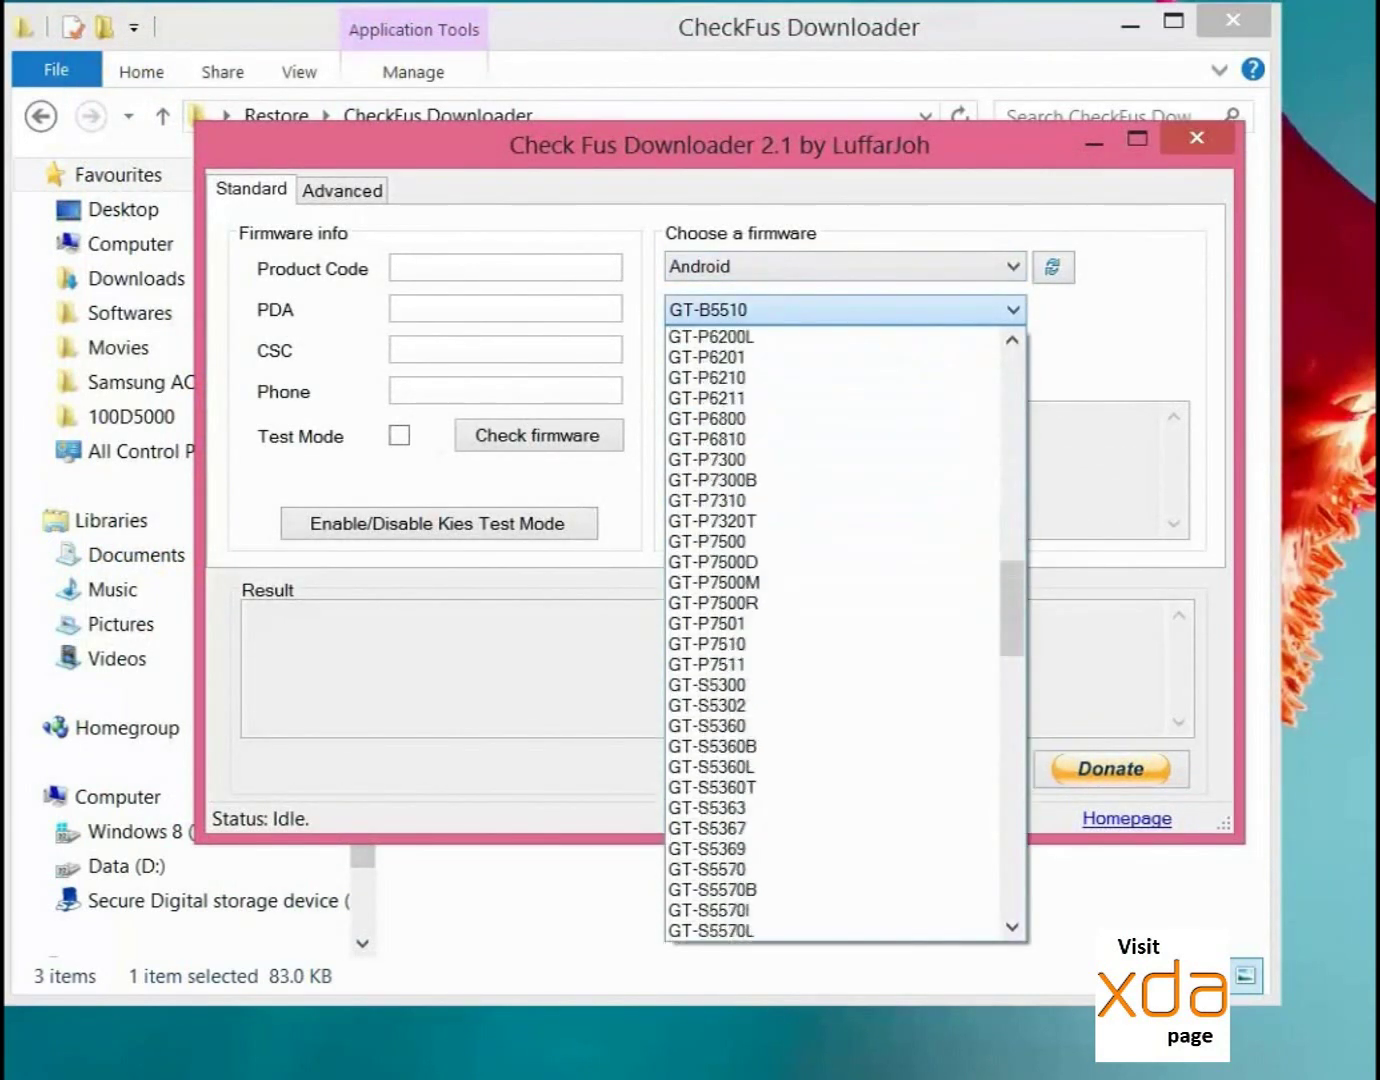
pyautogui.scroll(-3, 833, 517)
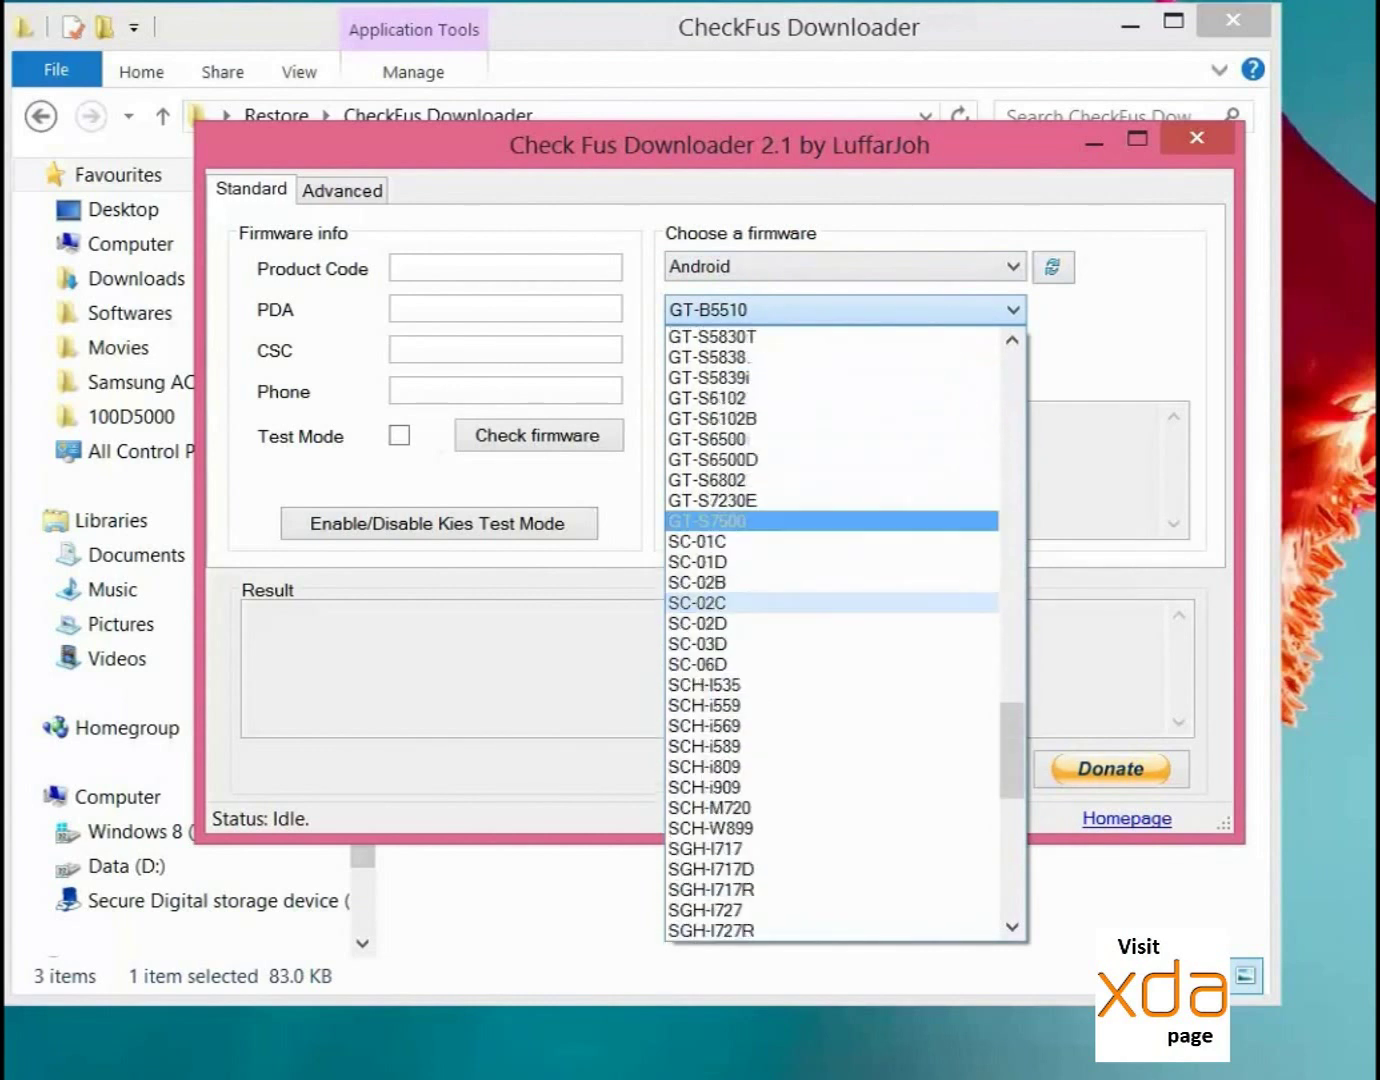
pyautogui.scroll(3, 833, 500)
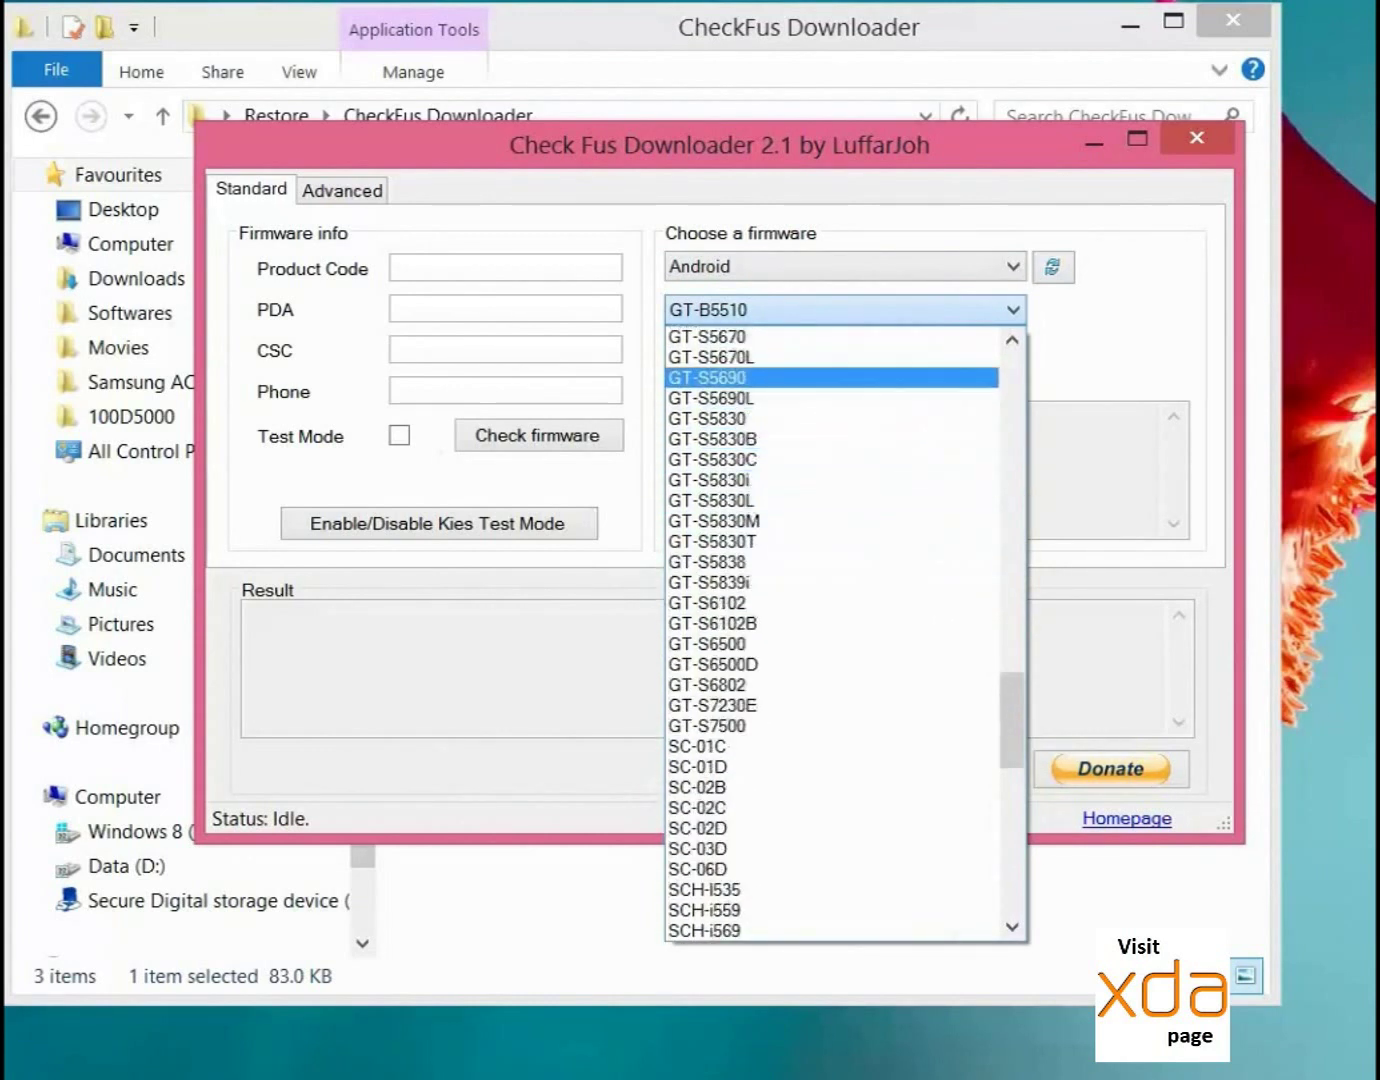
pyautogui.click(720, 480)
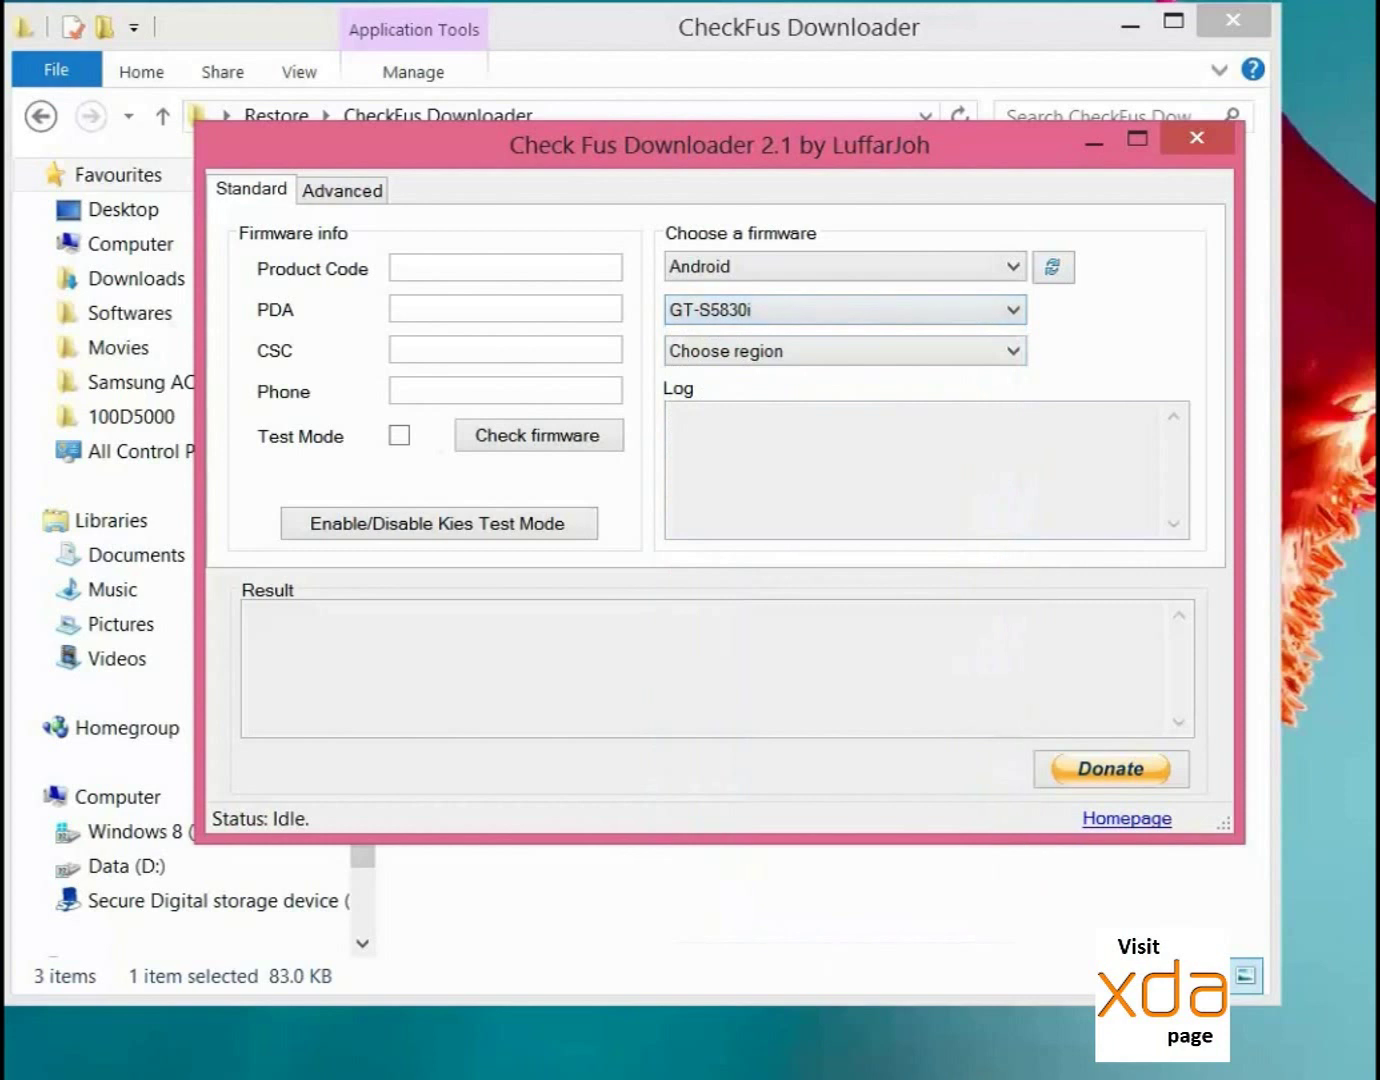
pyautogui.click(845, 350)
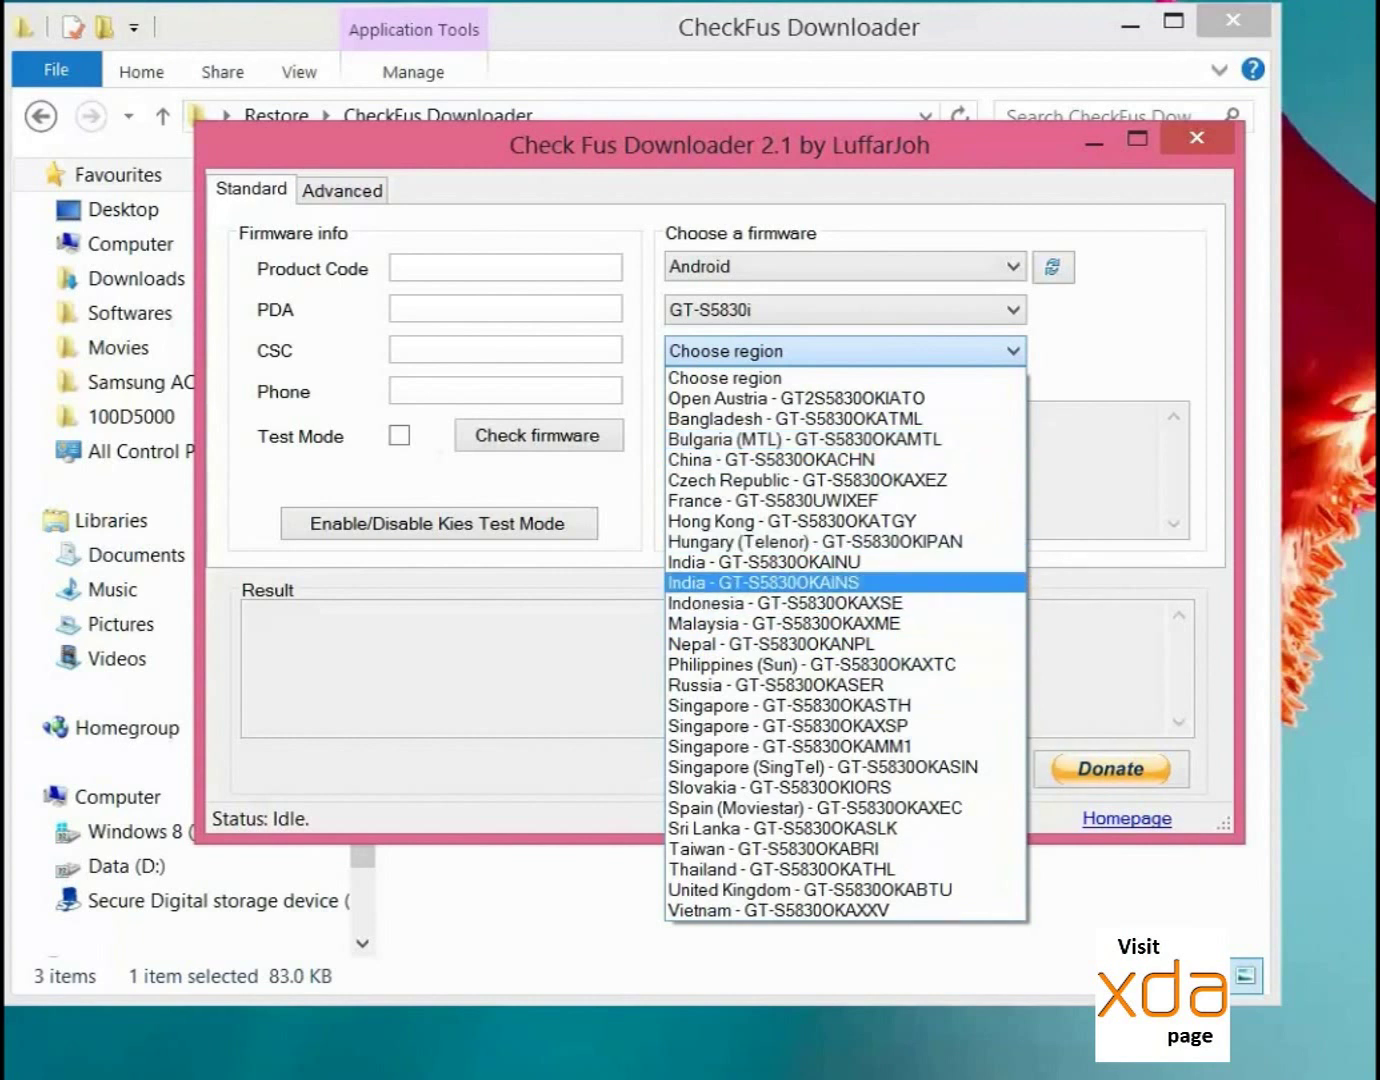
pyautogui.click(760, 582)
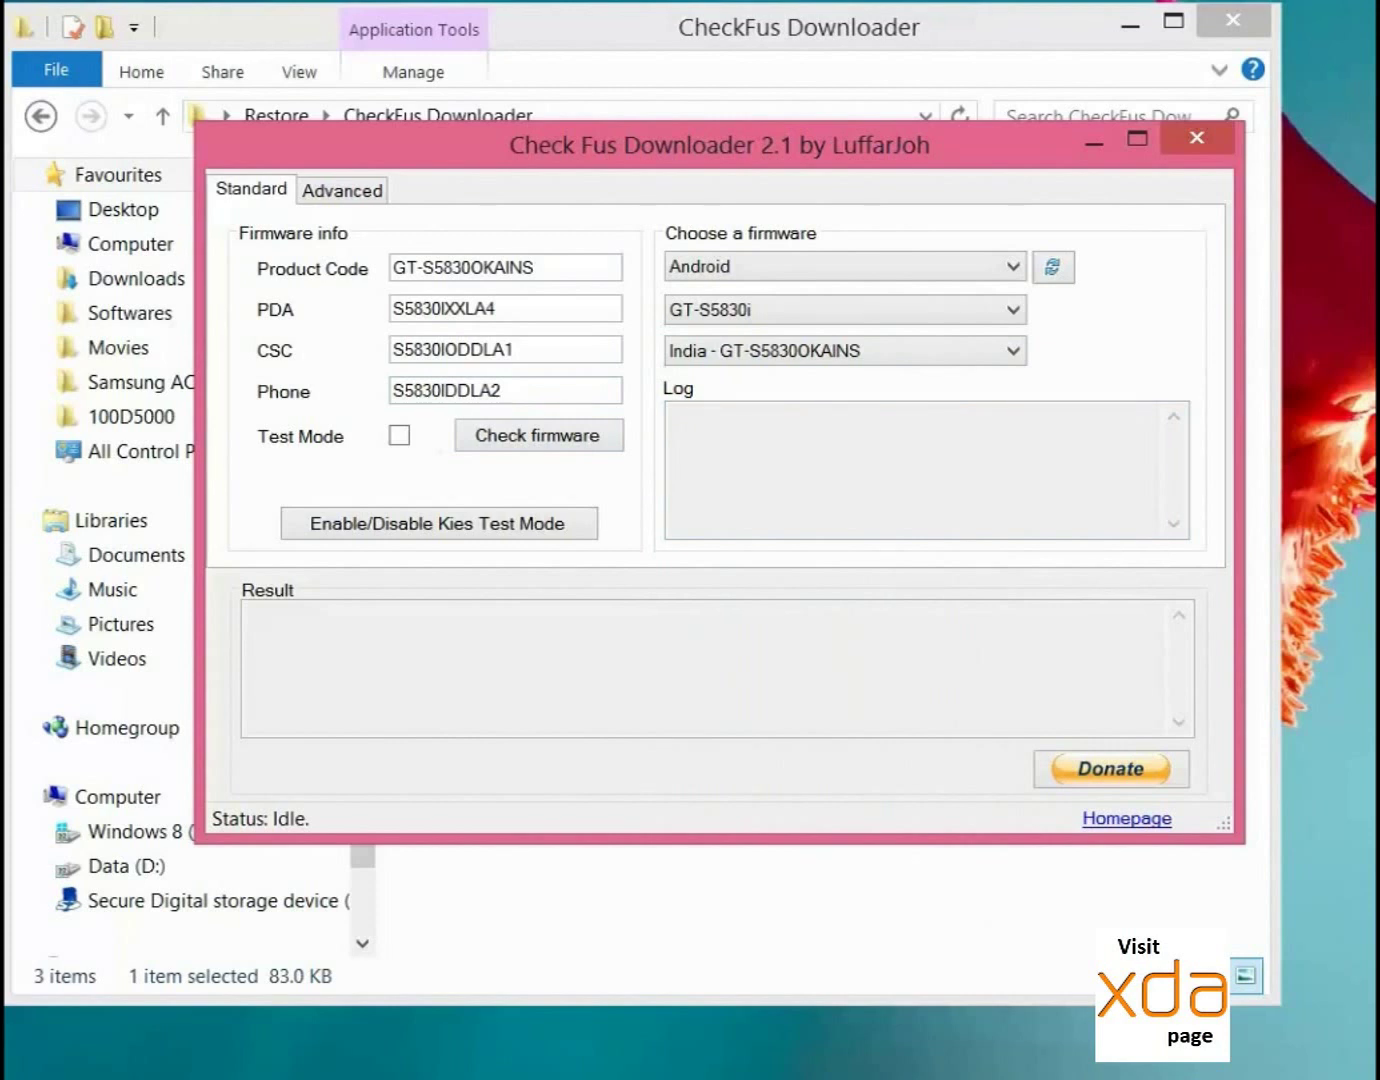
# - Check the latest firmware for the chosen phone and region, and open the save dialog for its download
pyautogui.doubleClick(495, 390)
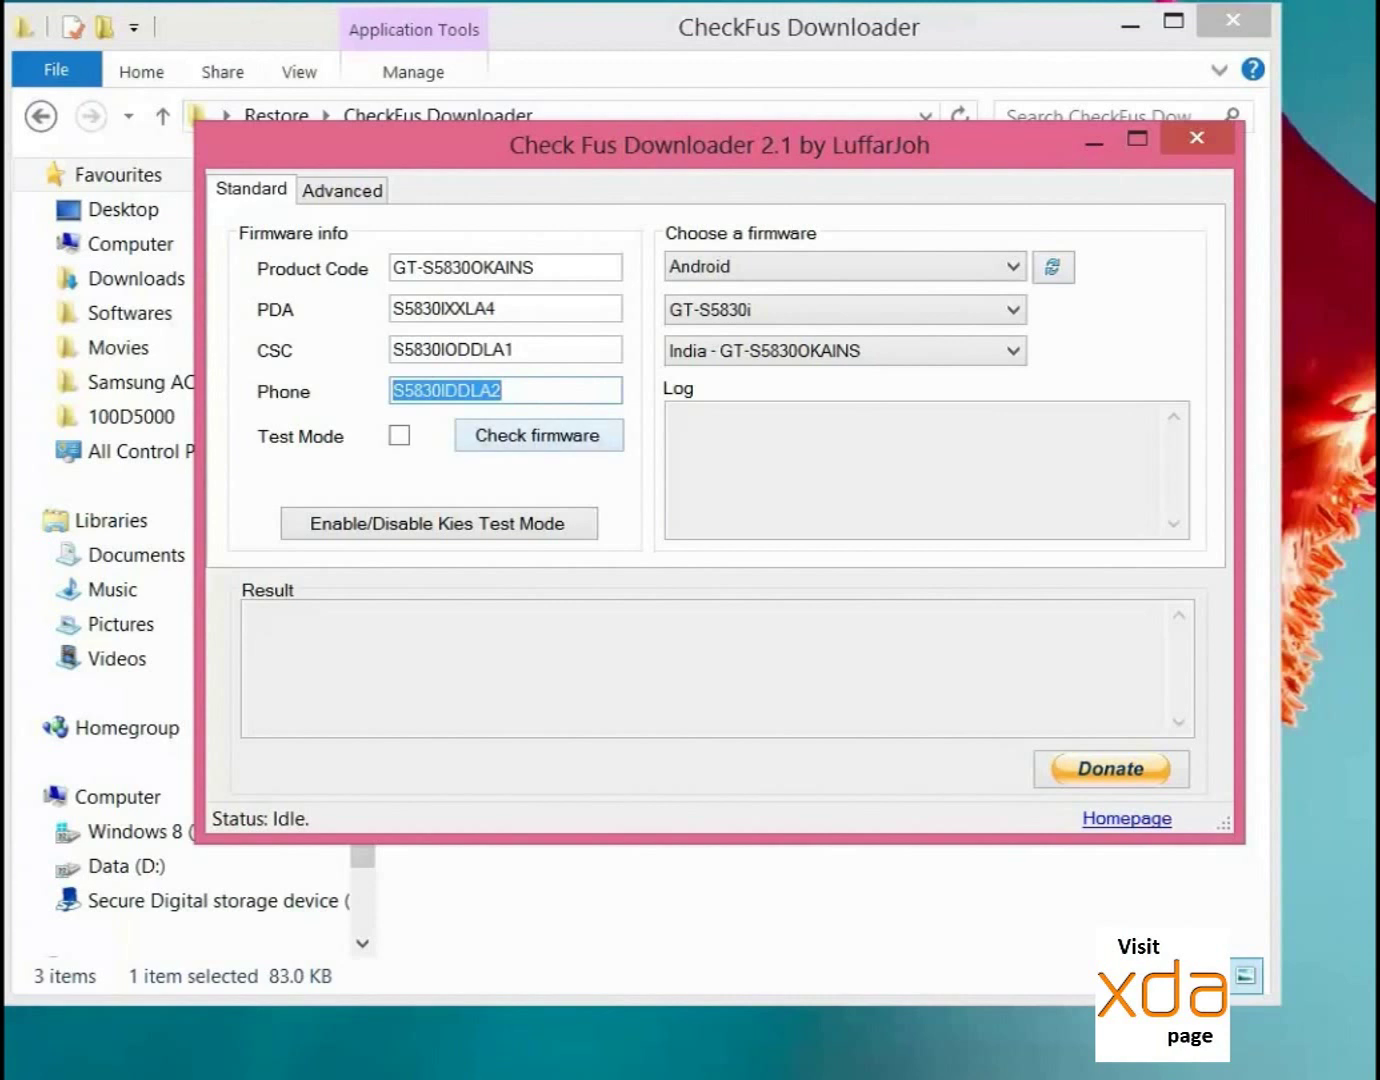
pyautogui.click(505, 390)
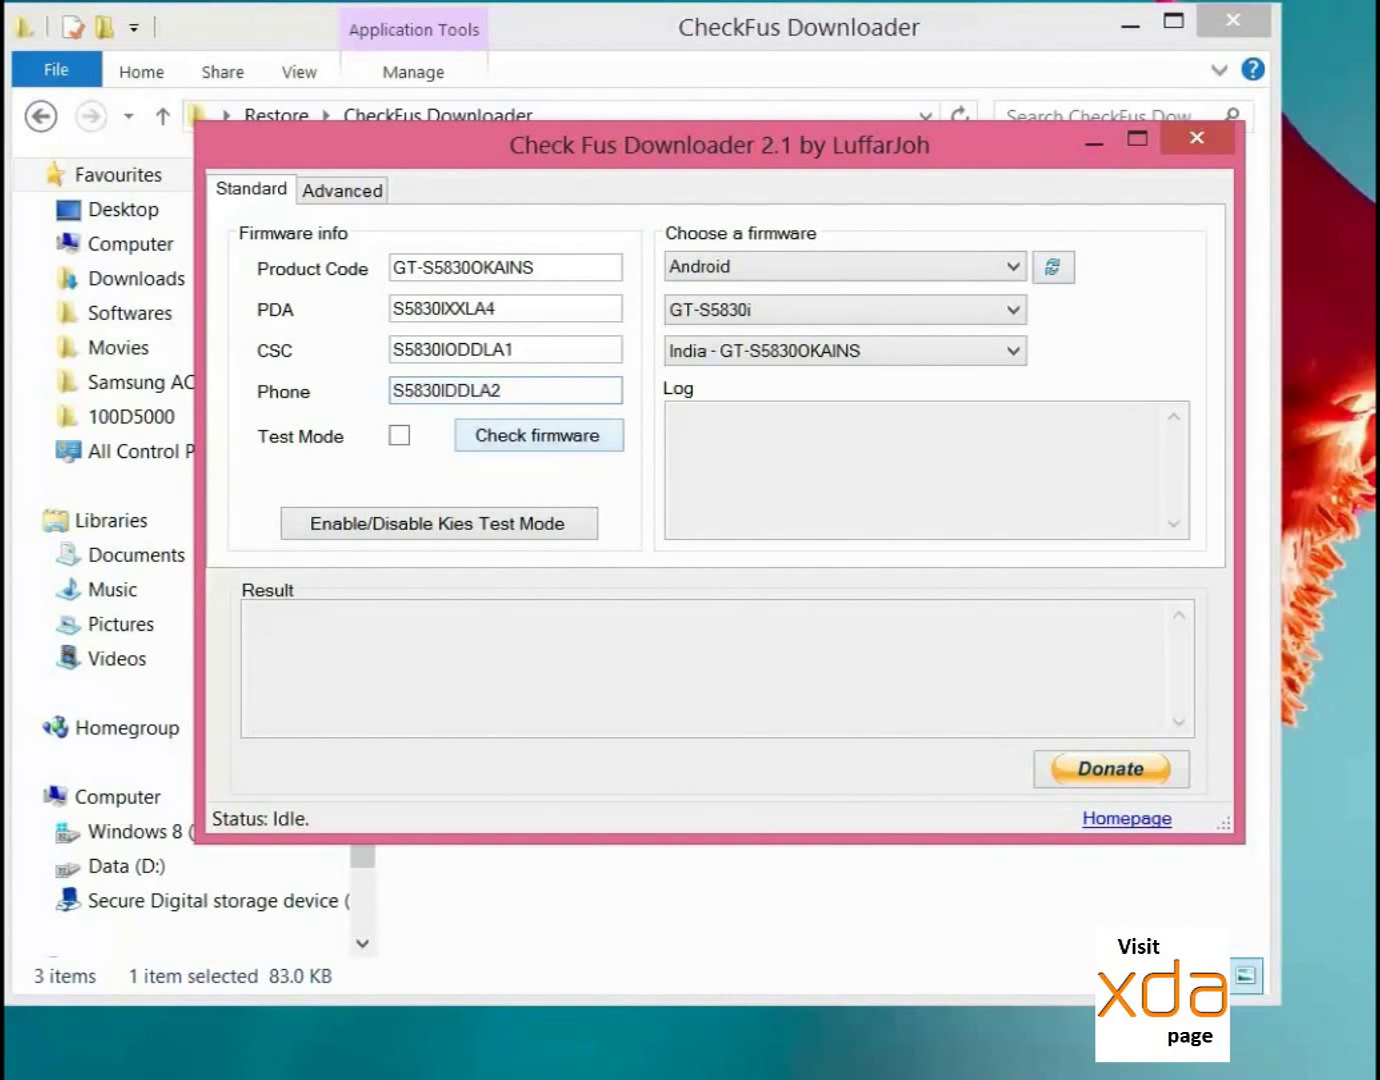
pyautogui.click(538, 435)
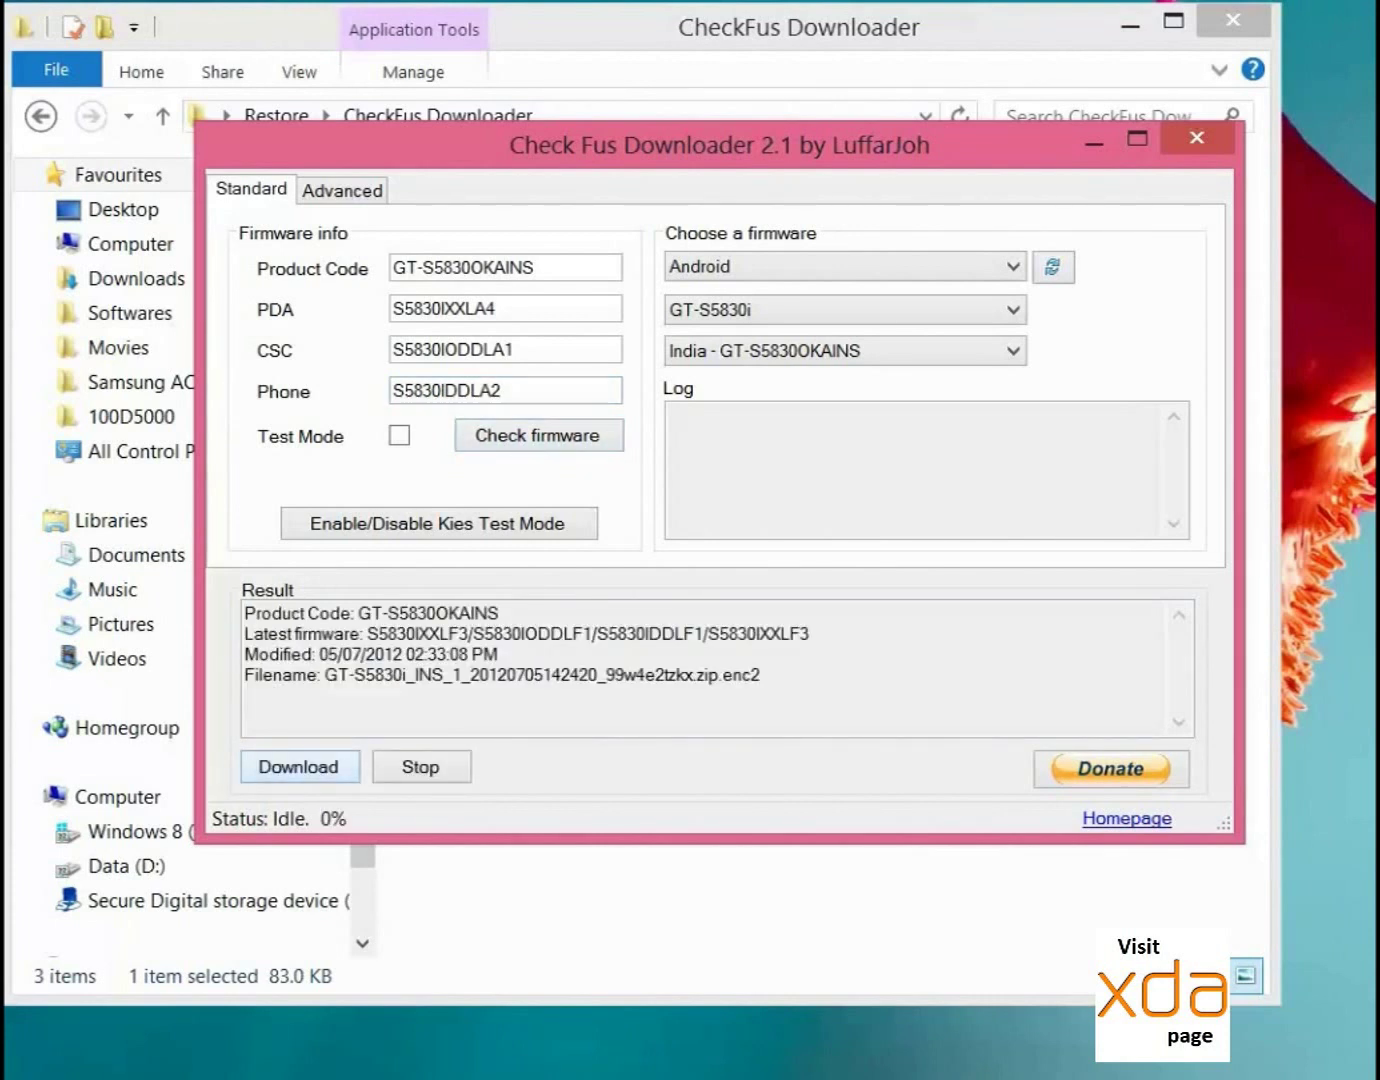
pyautogui.click(298, 766)
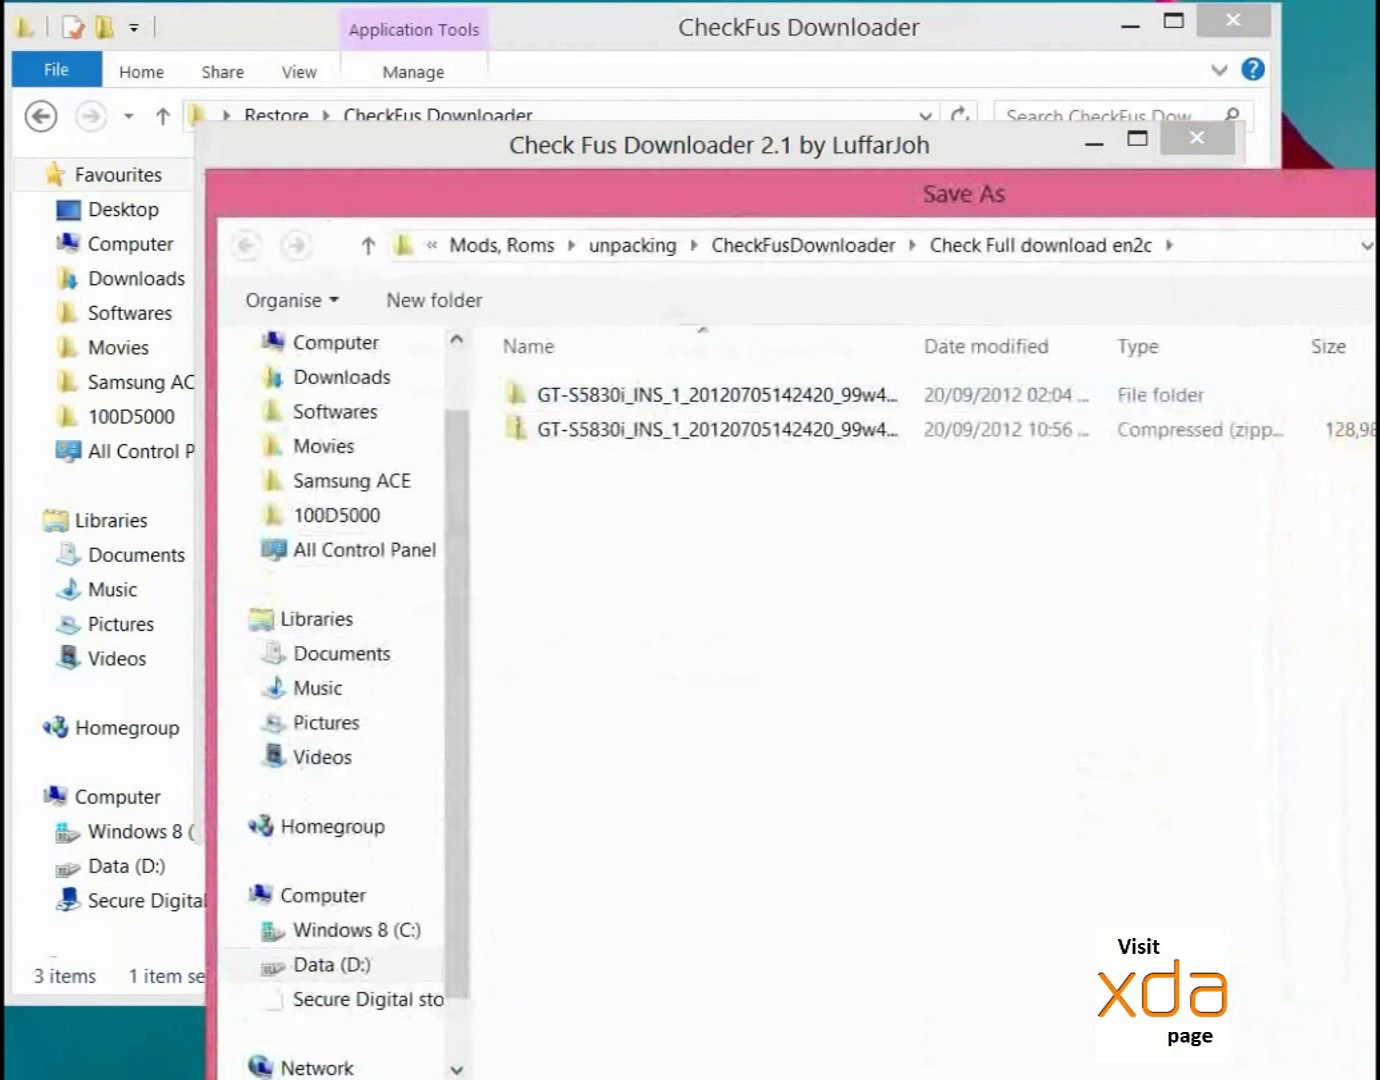
pyautogui.moveTo(964, 200); pyautogui.dragTo(812, 4)
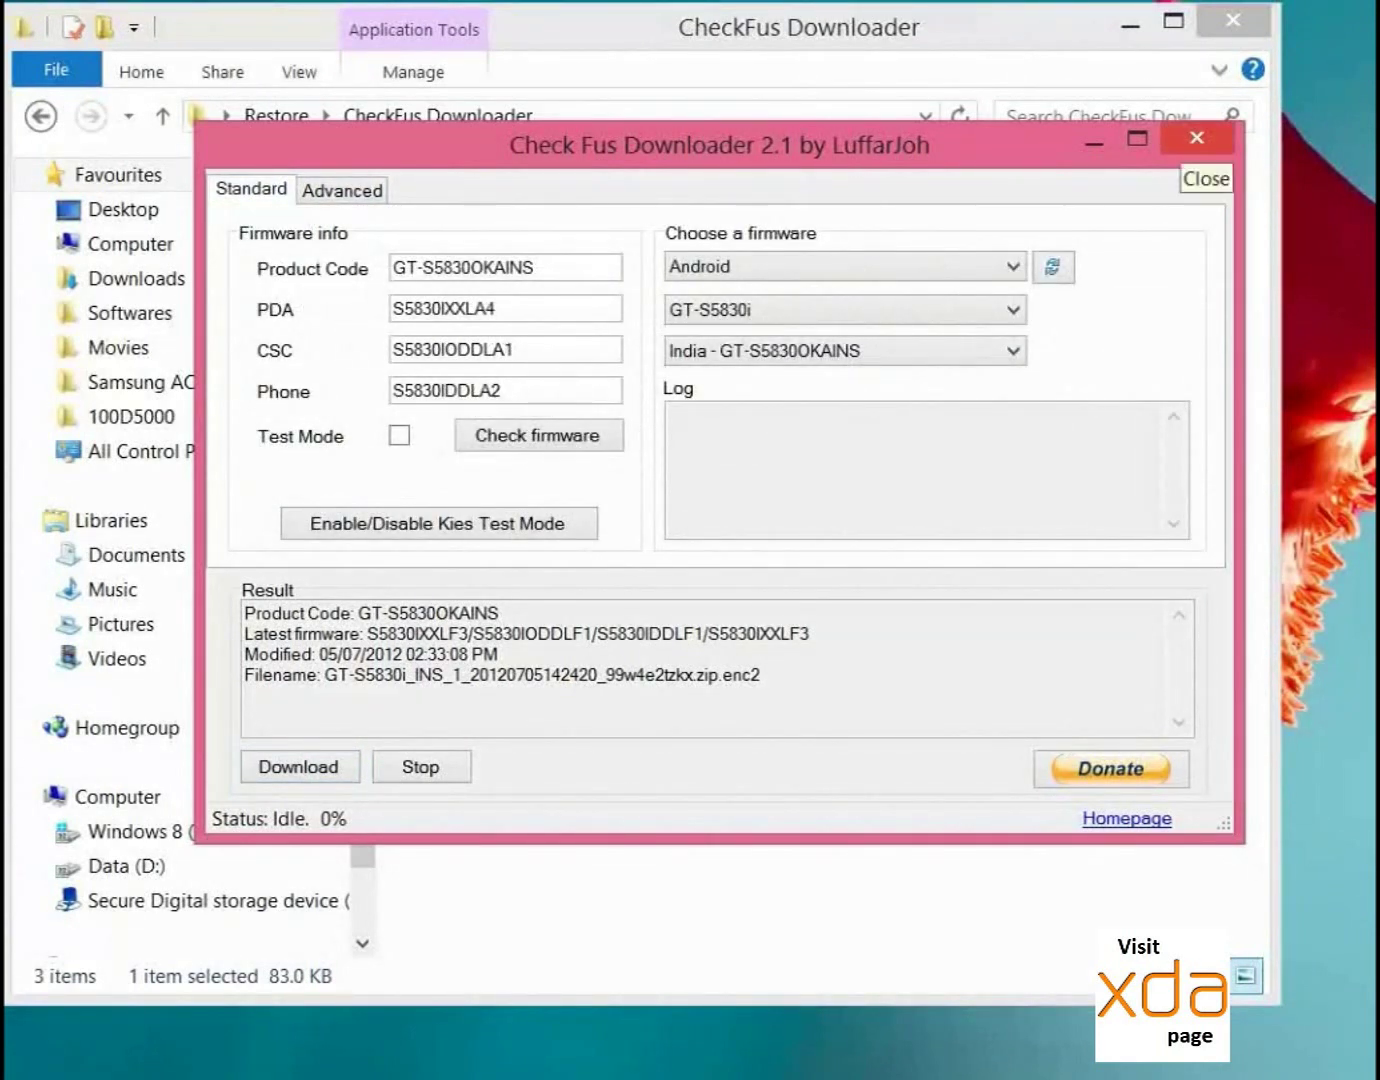
# - Close Check Fus Downloader and launch the Cygwin installer from the Restore folder
pyautogui.click(1196, 138)
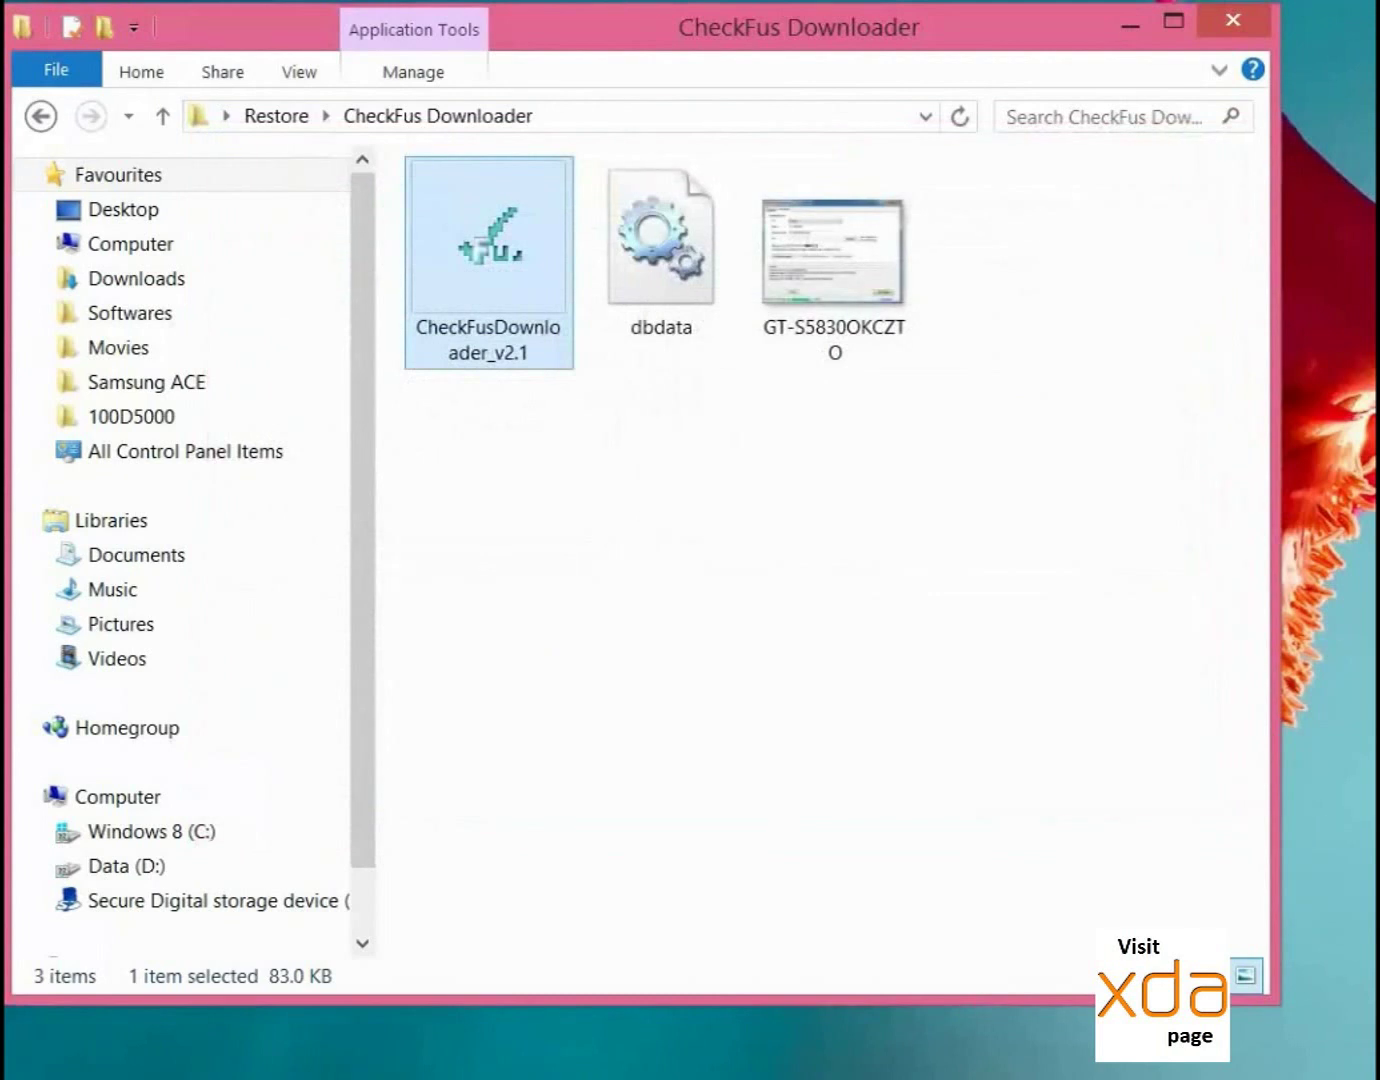
pyautogui.click(41, 116)
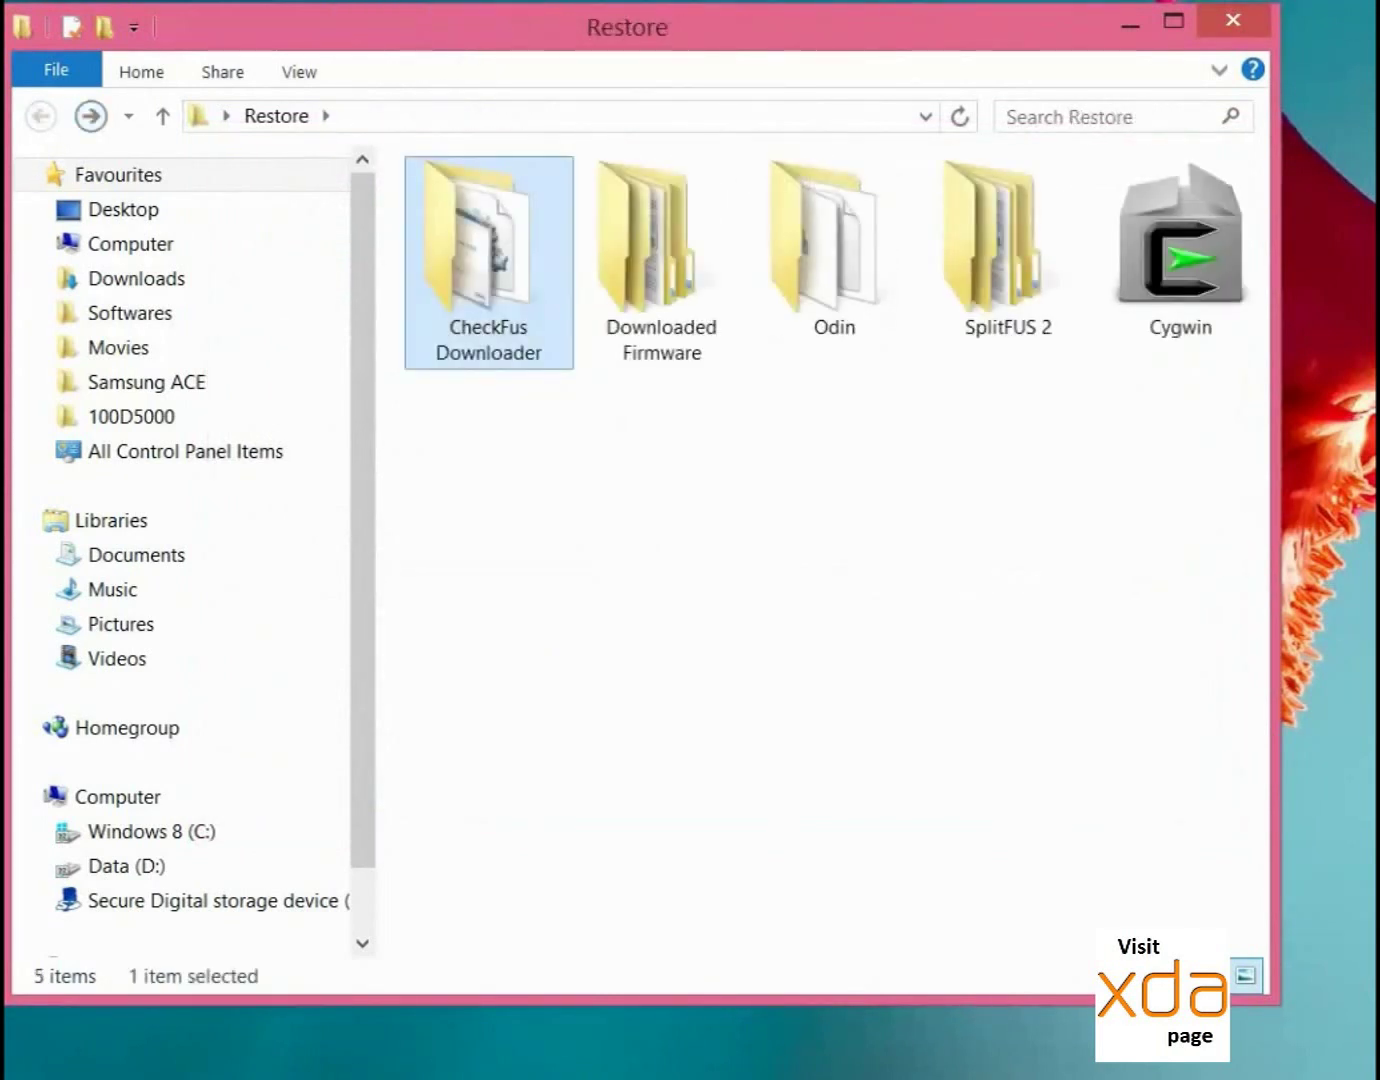
pyautogui.click(1180, 250)
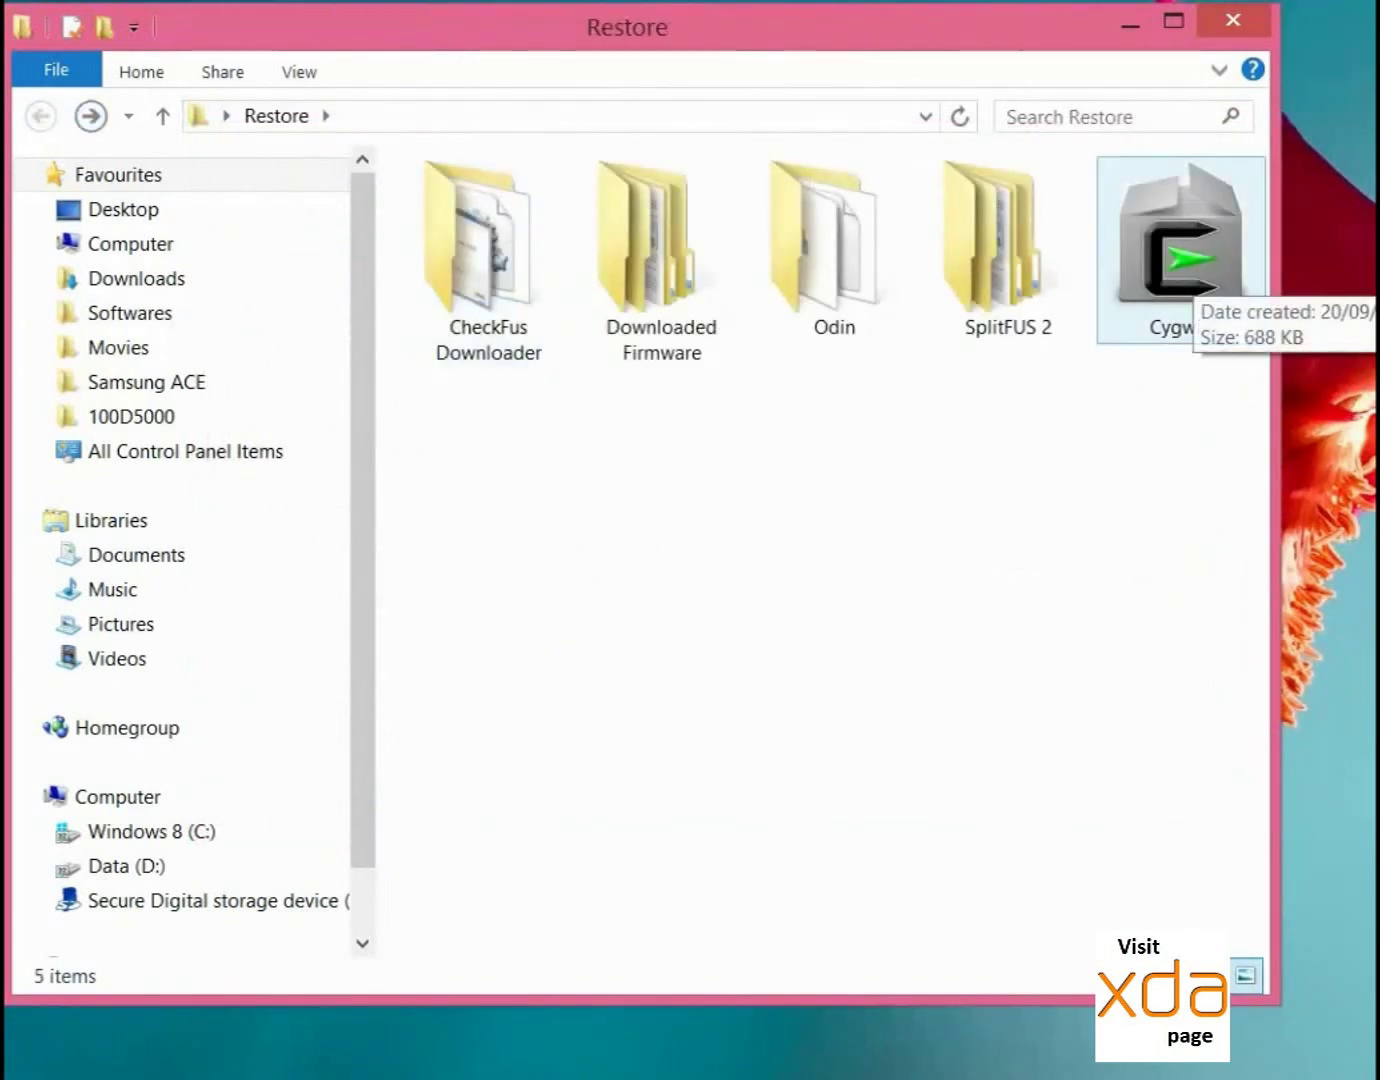
pyautogui.doubleClick(1185, 270)
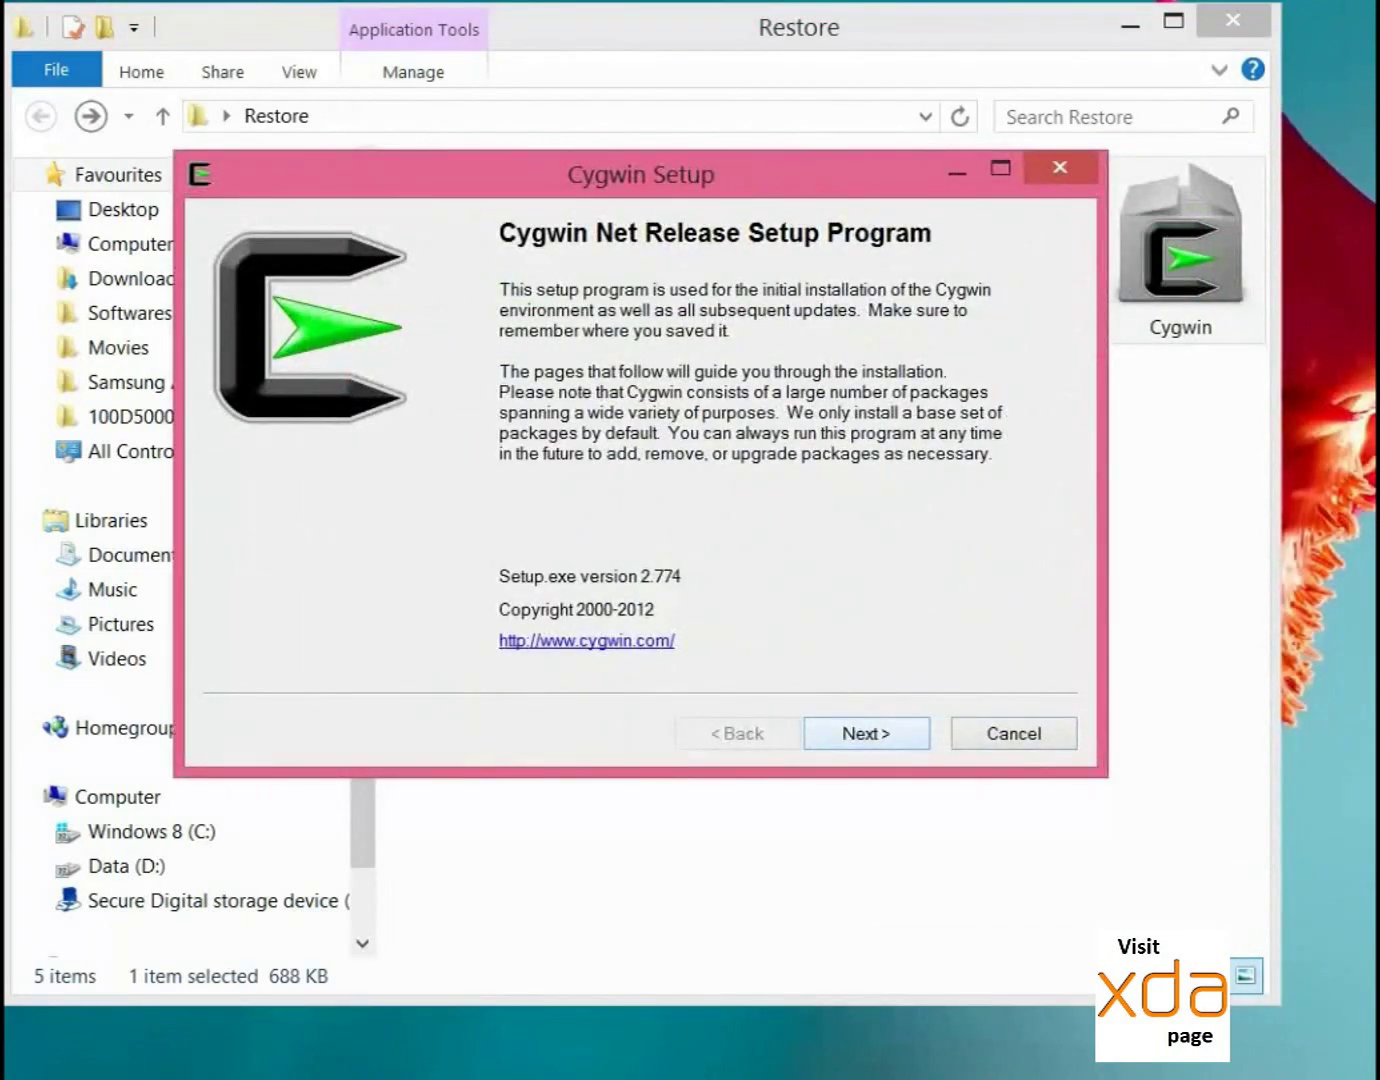
# - Advance Cygwin Setup to the download site choice, keeping C:\cygwin as root directory, All Users and Direct Connection
pyautogui.press('Return')
pyautogui.press('Return')
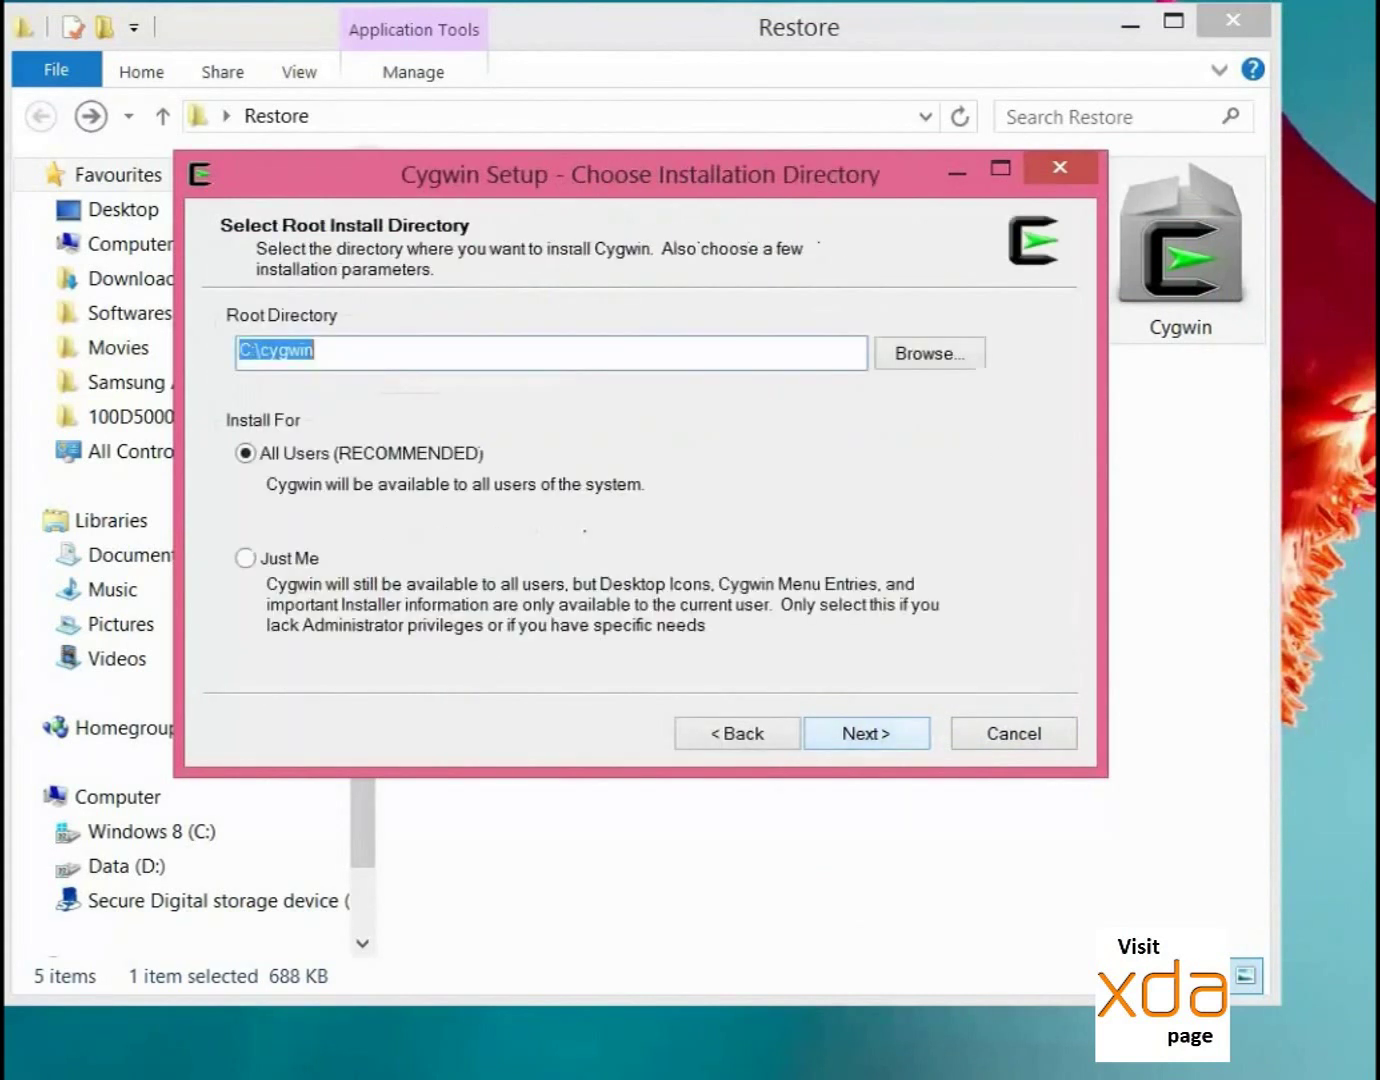
pyautogui.click(251, 350)
pyautogui.doubleClick(251, 350)
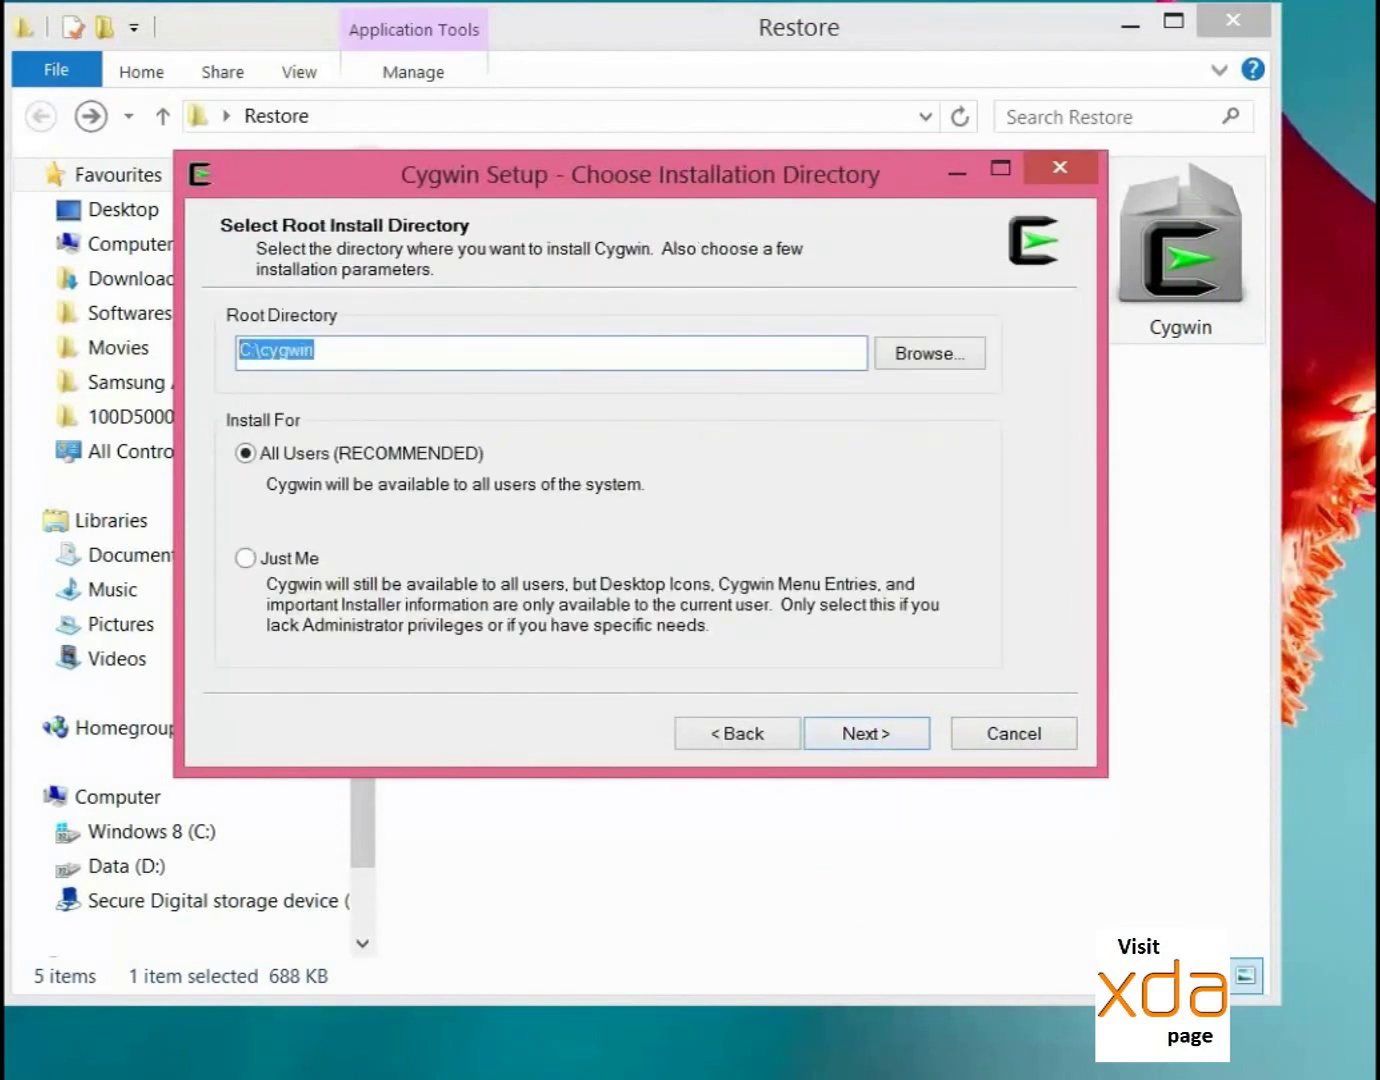
pyautogui.click(251, 350)
pyautogui.doubleClick(249, 350)
pyautogui.click(249, 350)
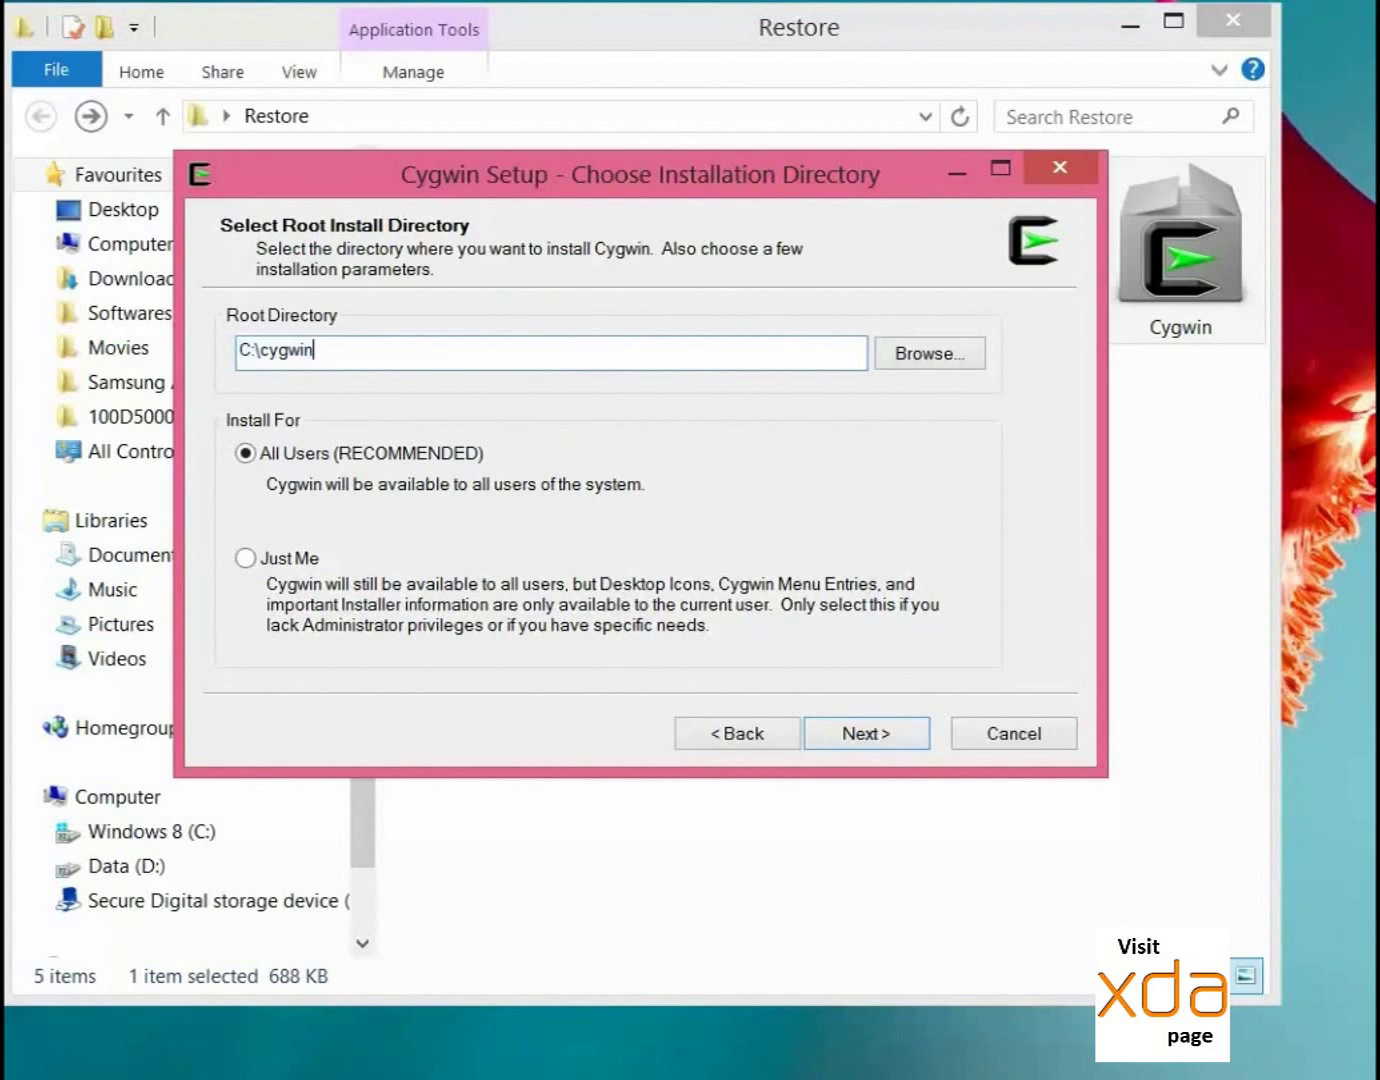
pyautogui.press('Return')
pyautogui.press('Return')
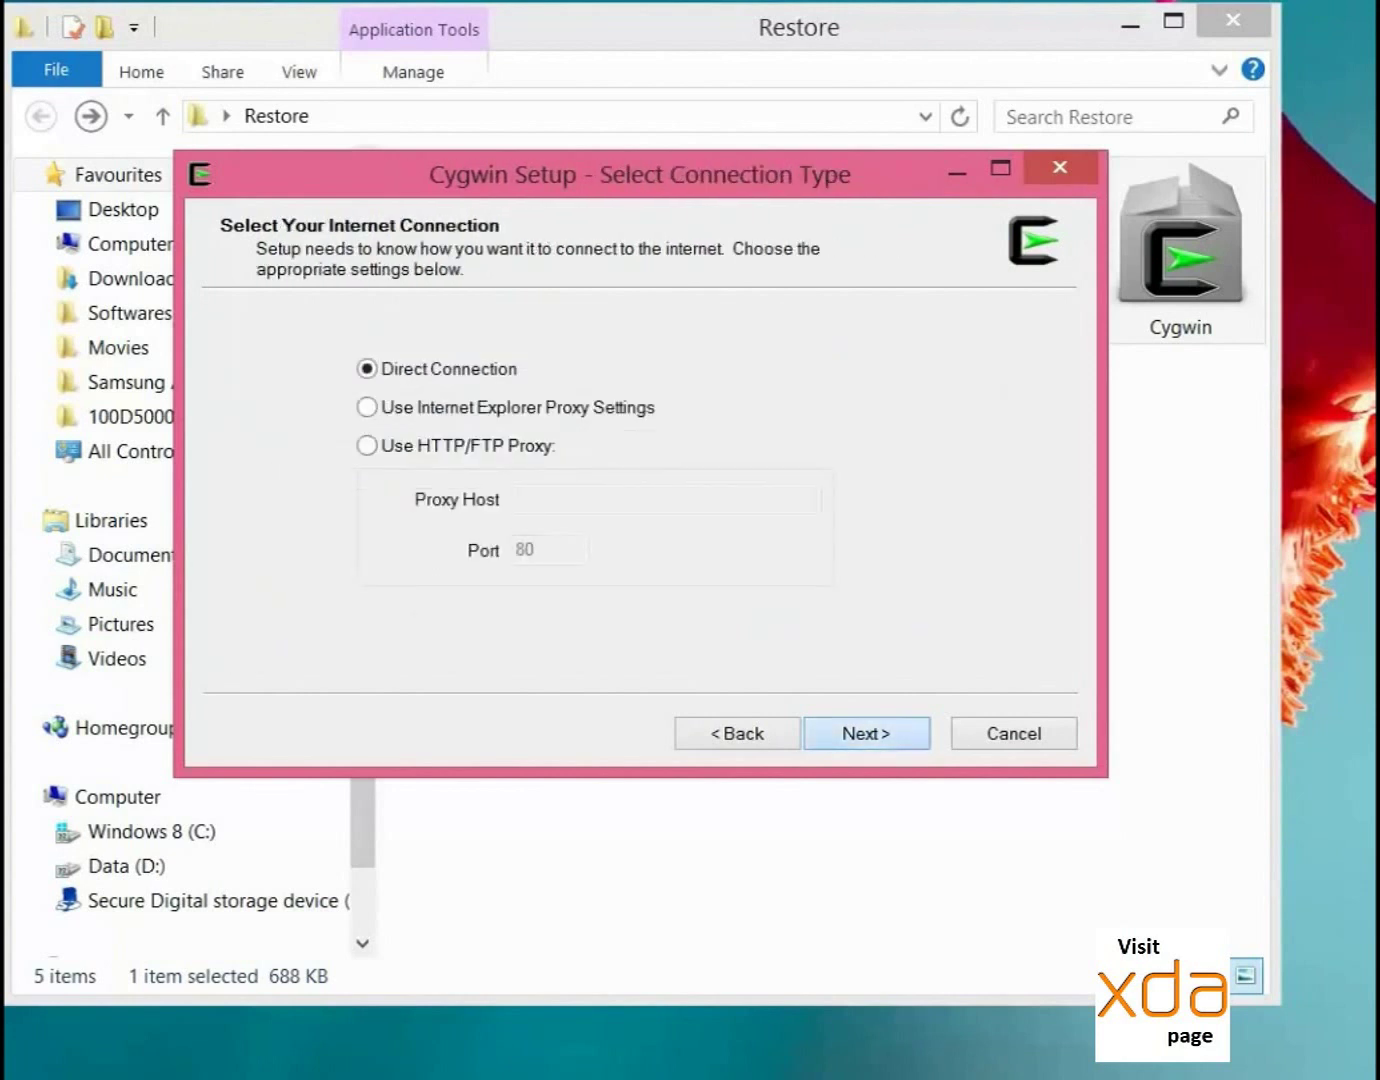
pyautogui.press('Return')
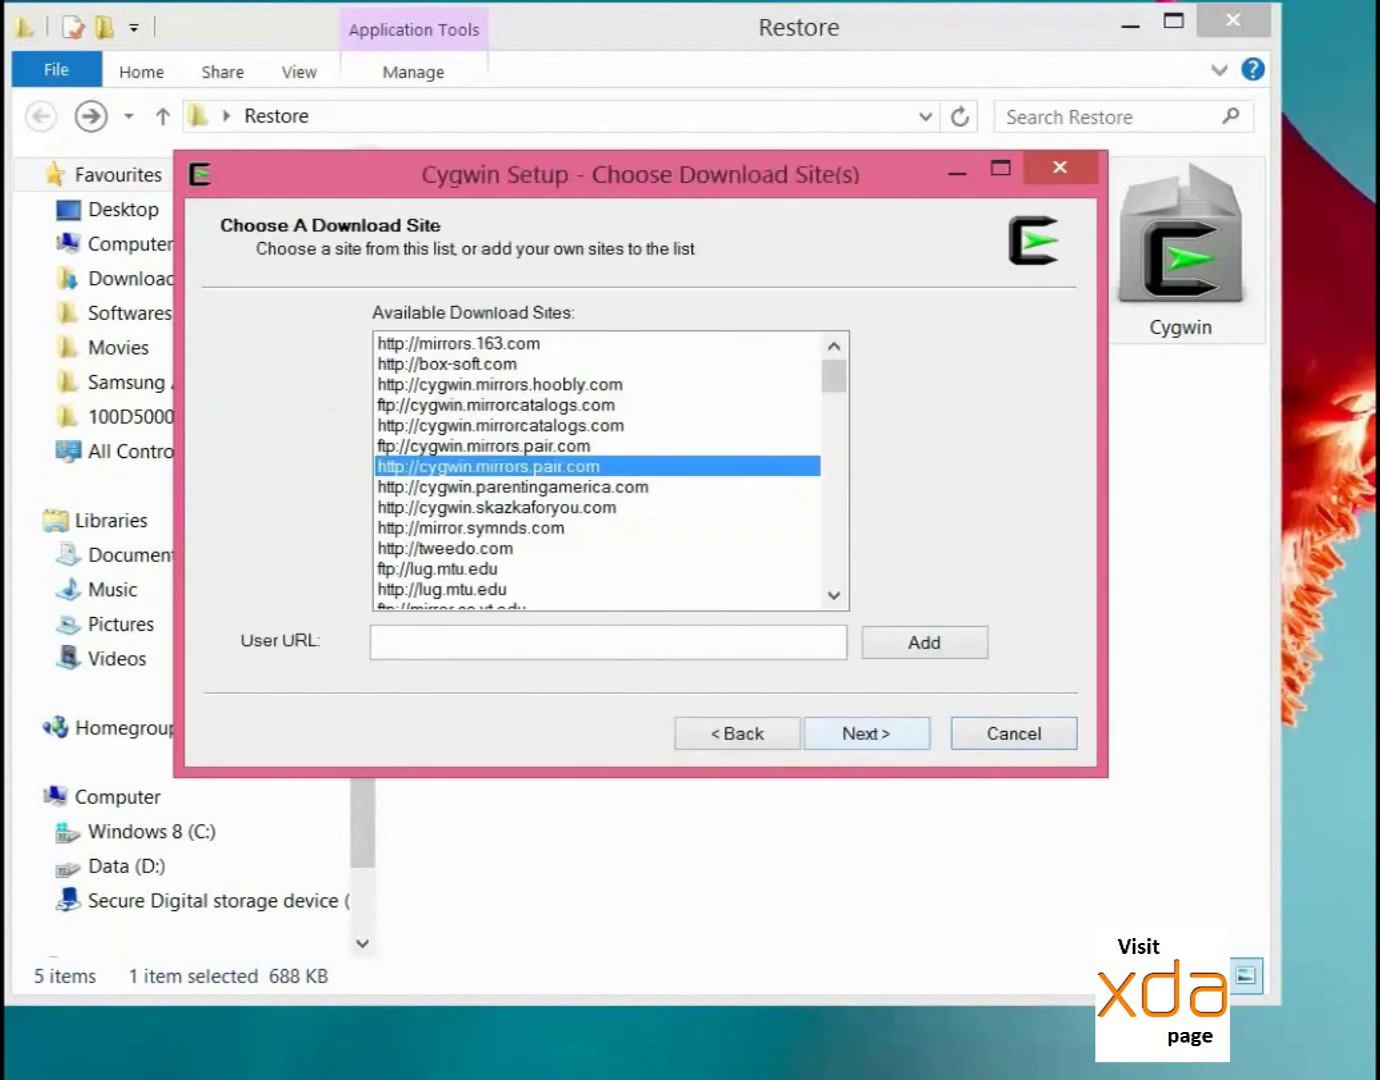
pyautogui.click(499, 384)
pyautogui.click(499, 425)
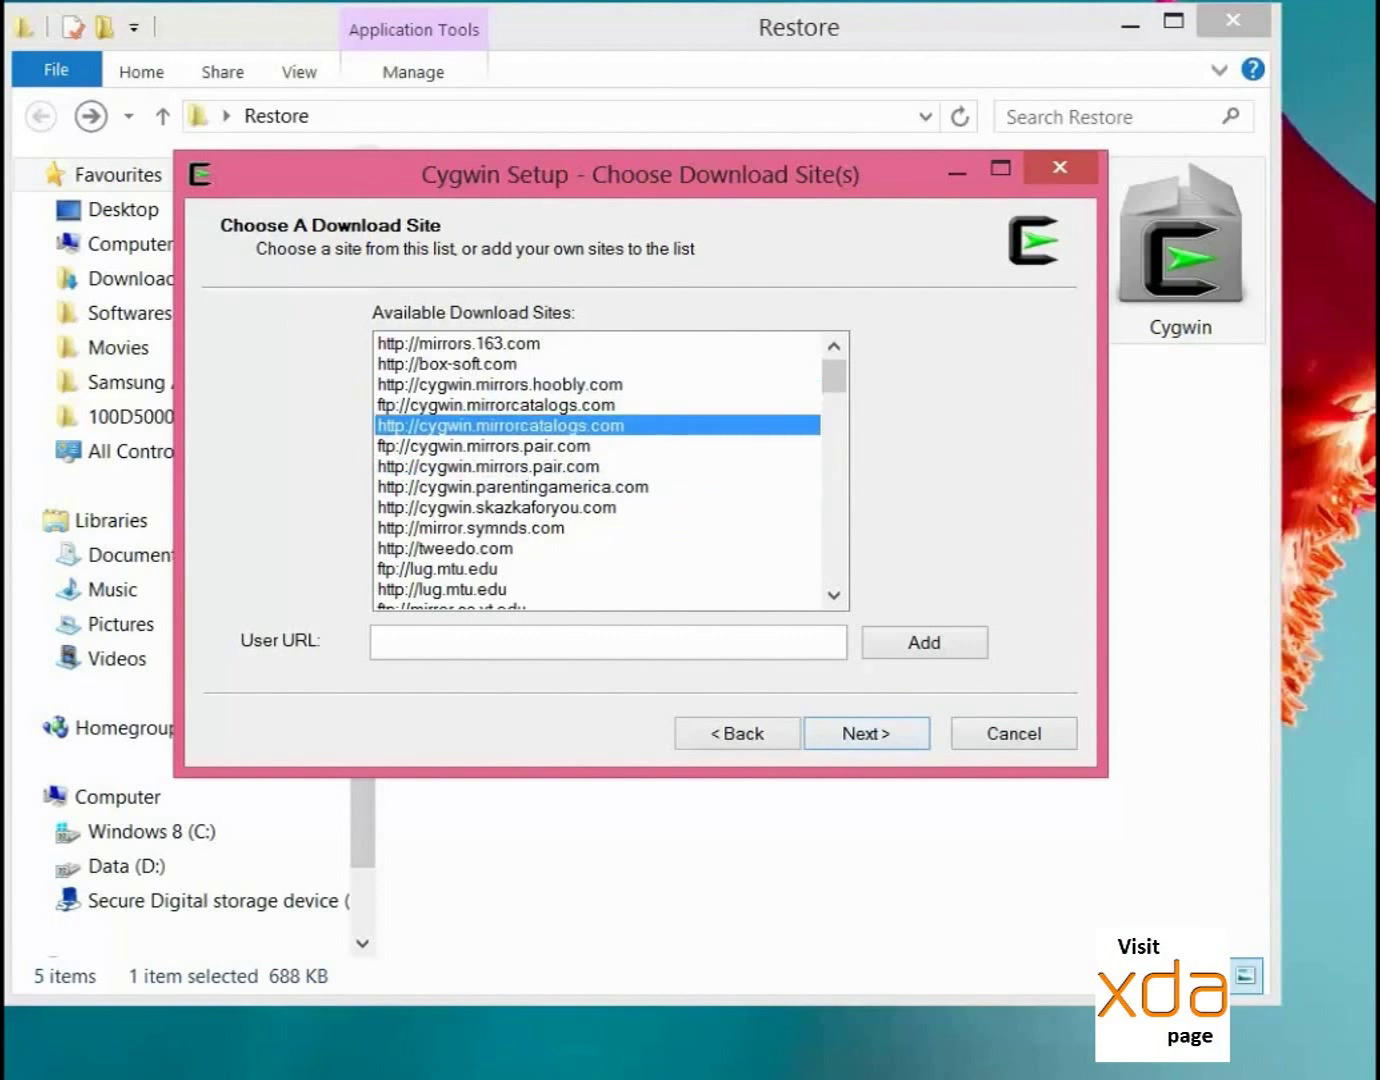
pyautogui.press('Return')
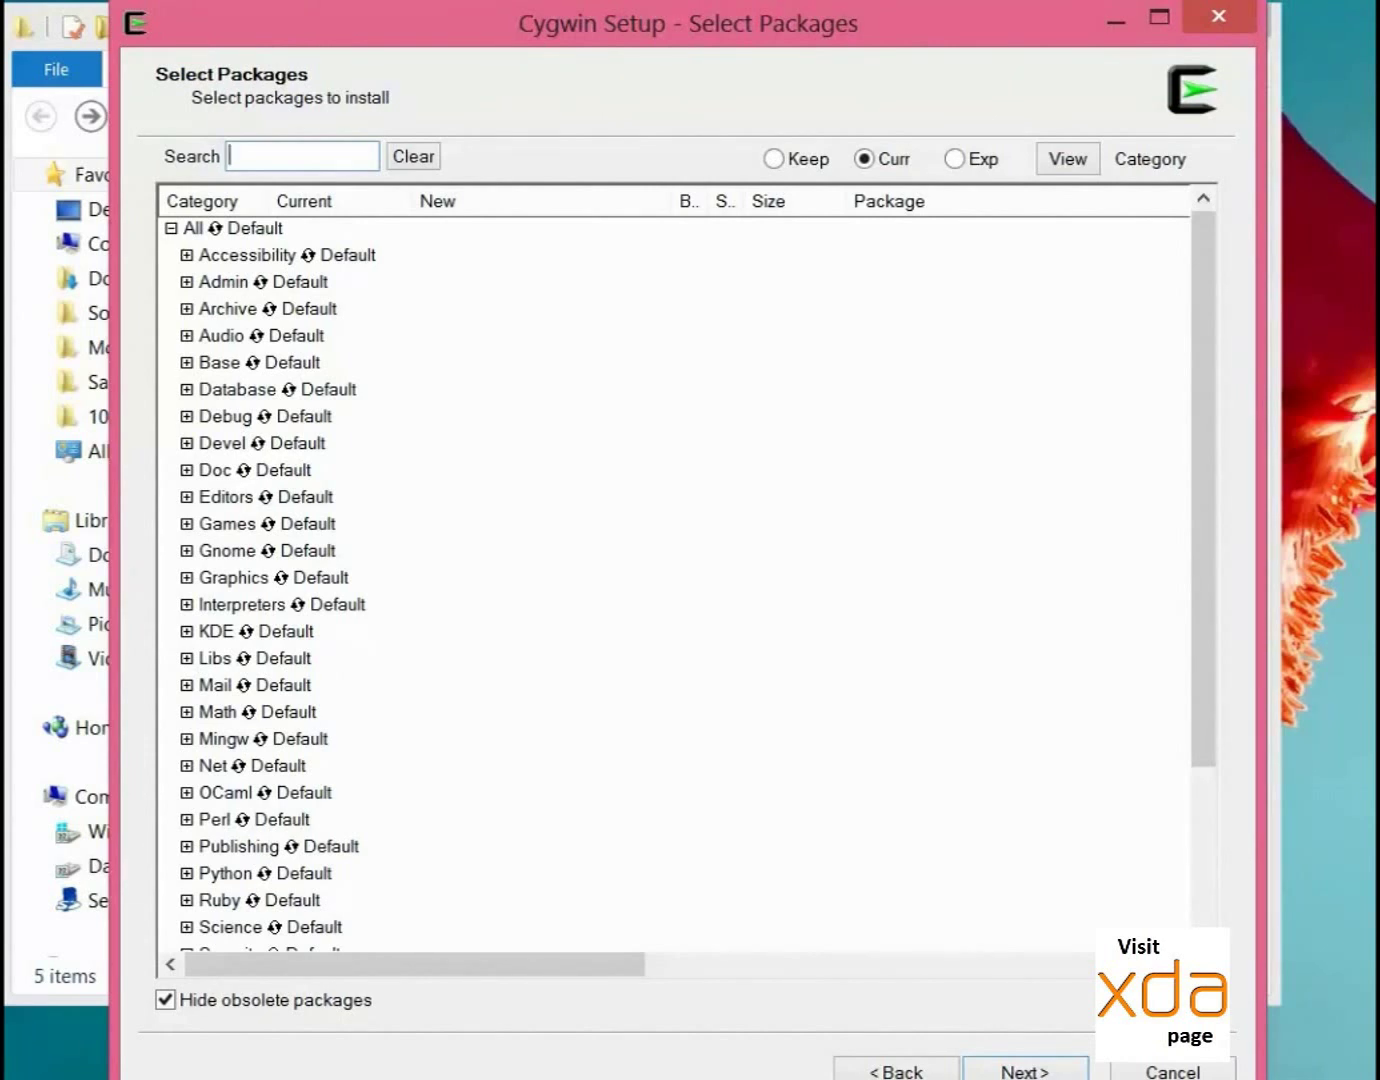
# - Filter the packages by zip, switch the install action for the All category, and finish Cygwin Setup without creating icons
pyautogui.write('z')
pyautogui.press('BackSpace')
pyautogui.write('zip')
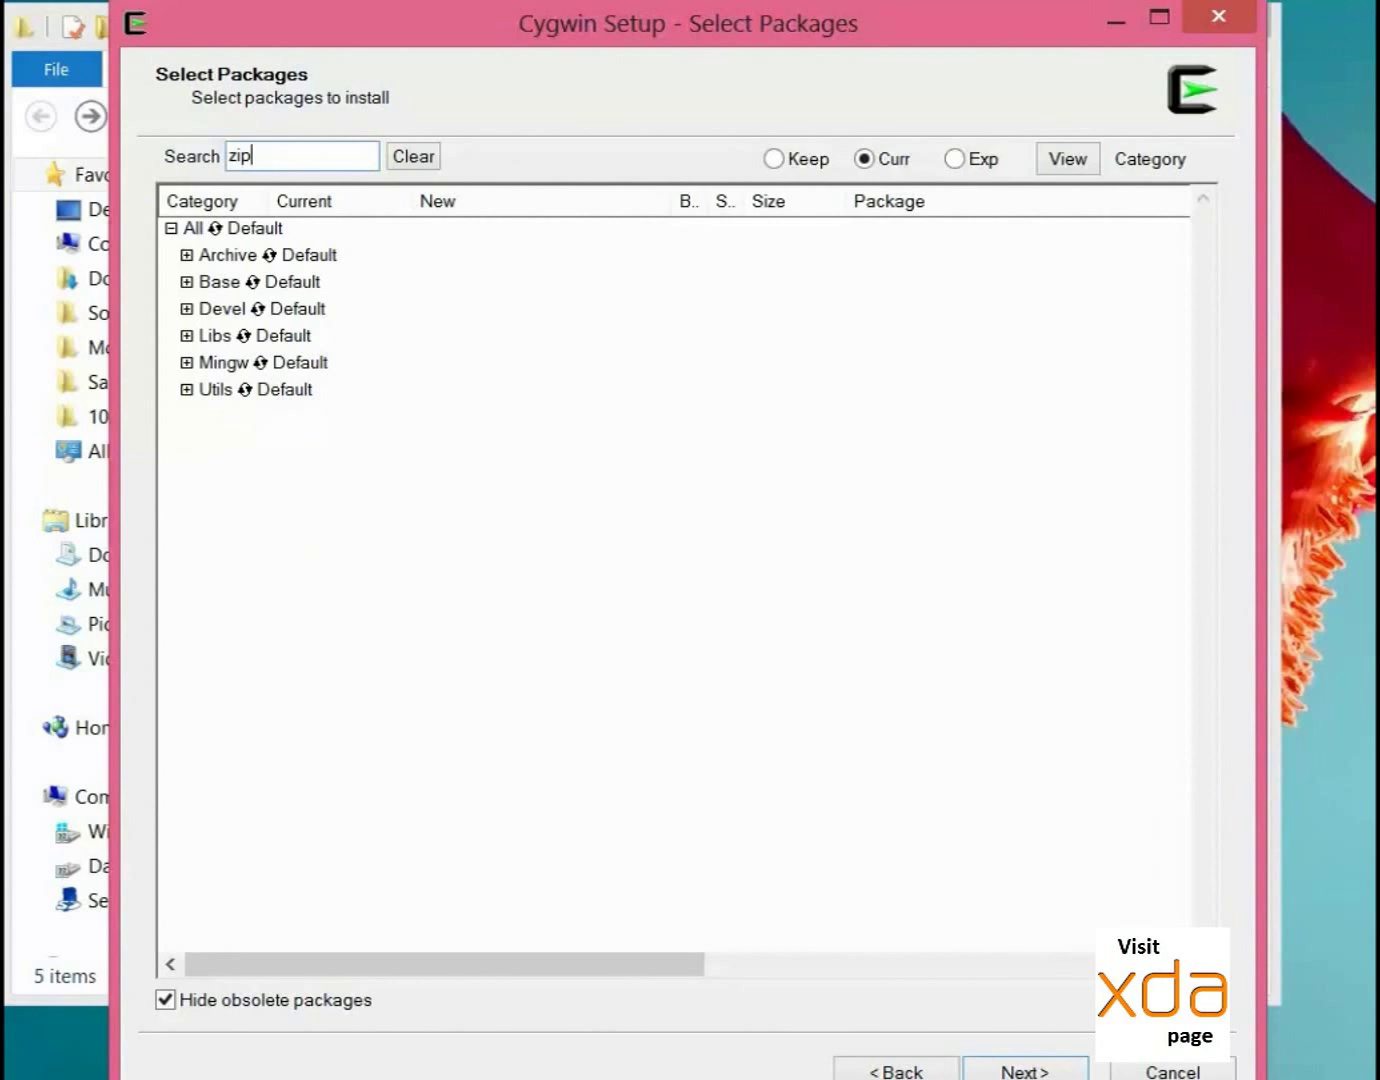
pyautogui.click(215, 228)
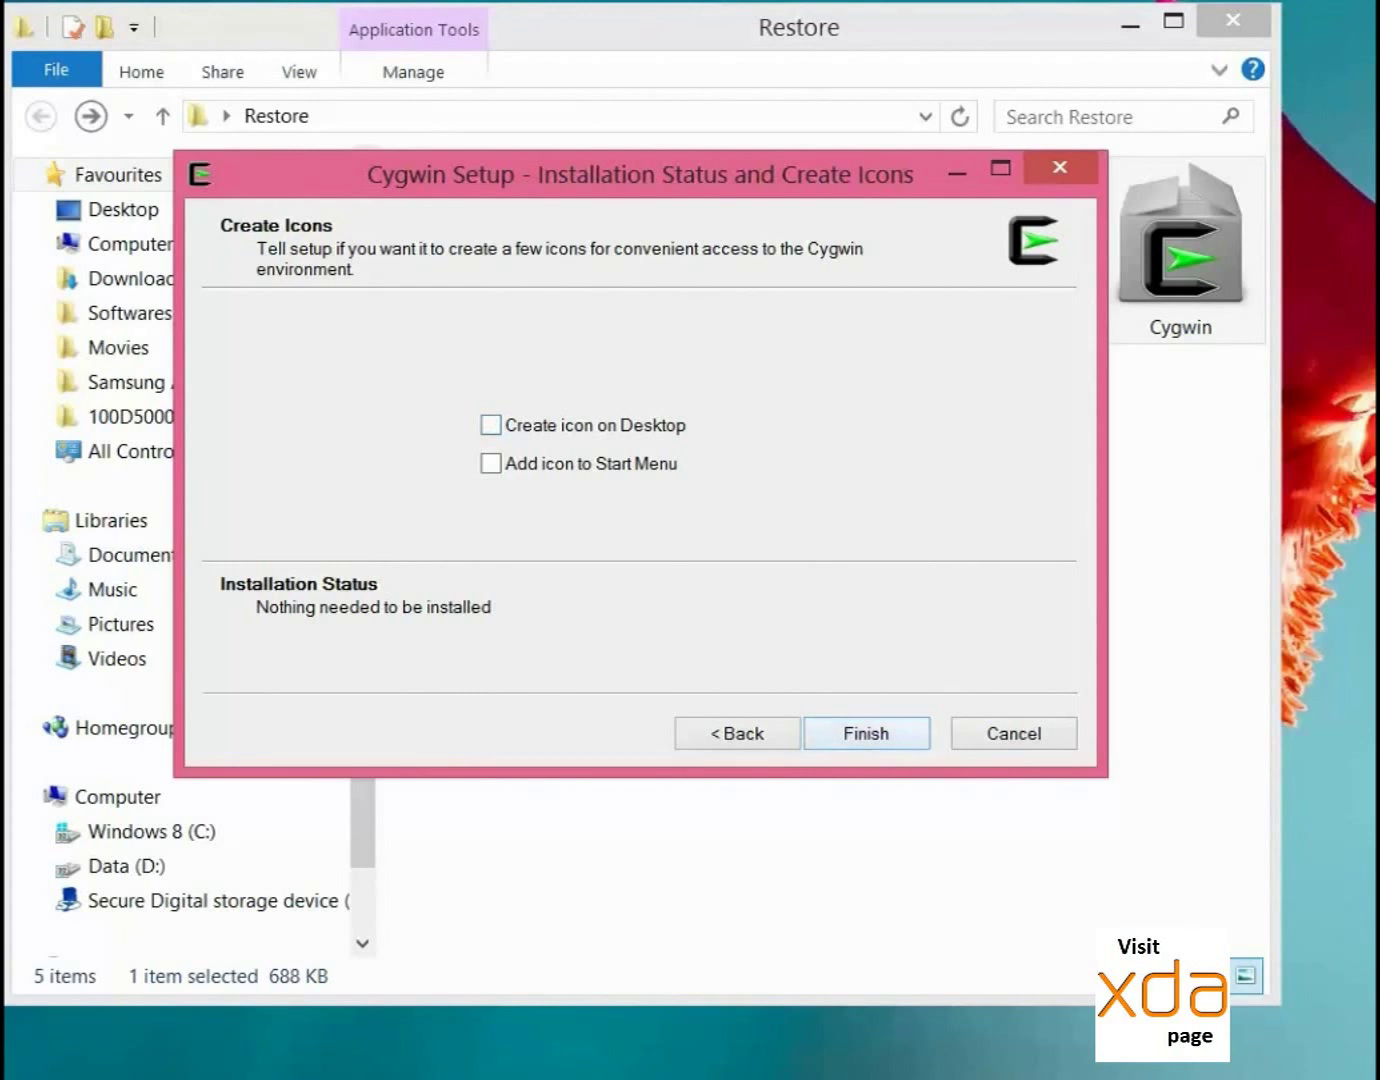
pyautogui.click(866, 733)
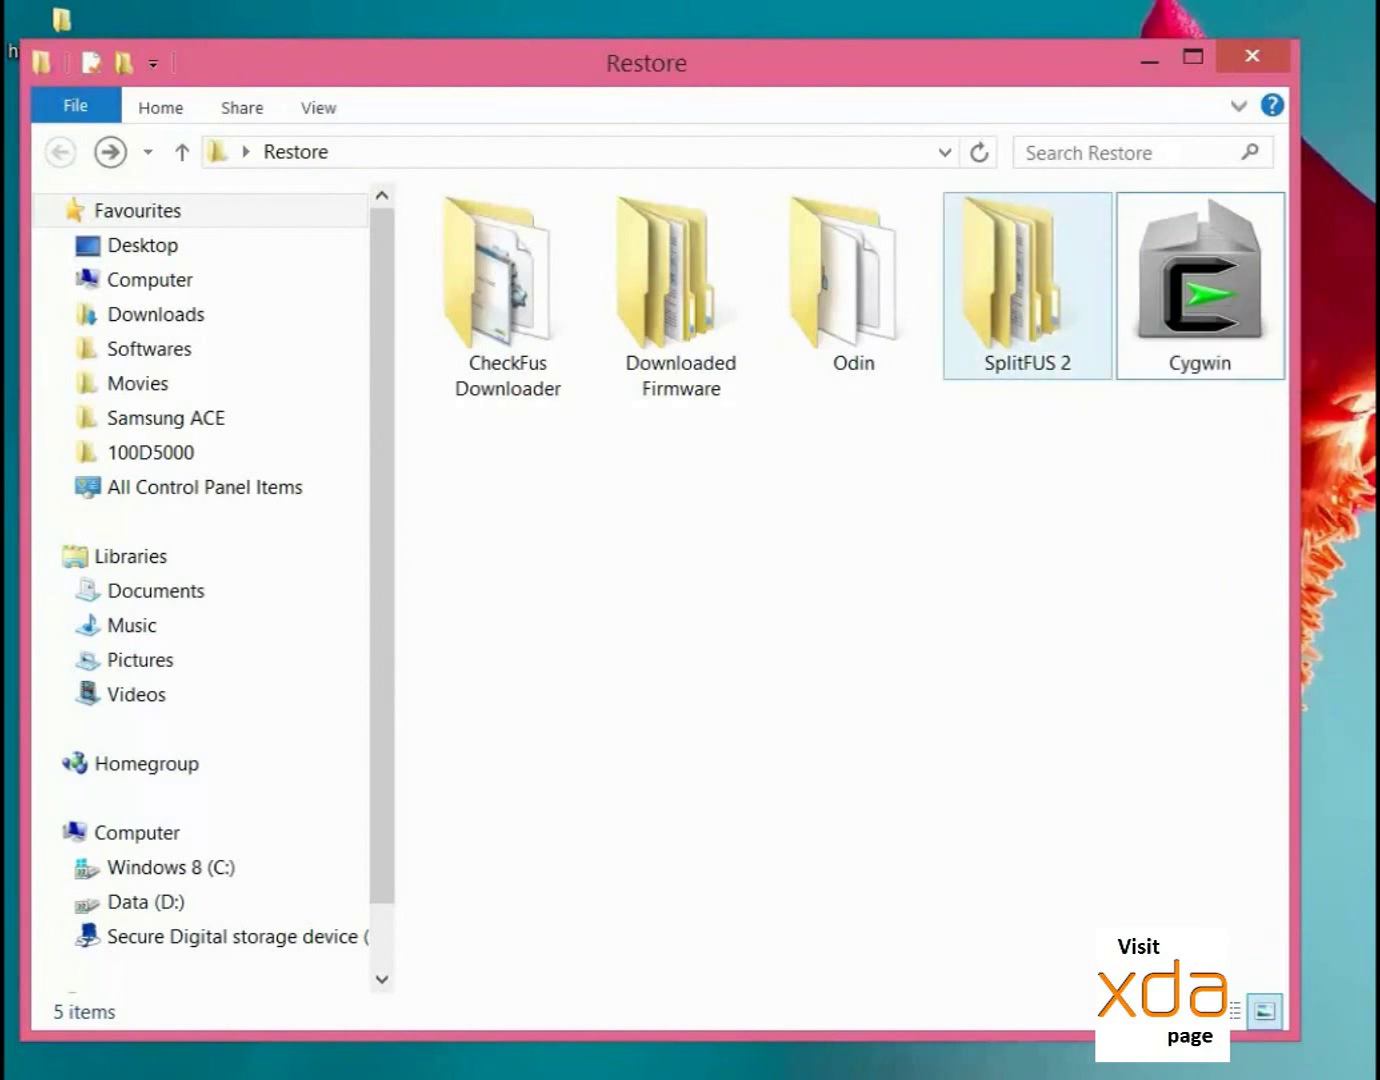
# - Copy the splitfus2 application from the SplitFUS 2 folder into C:\cygwin\bin
pyautogui.doubleClick(1022, 366)
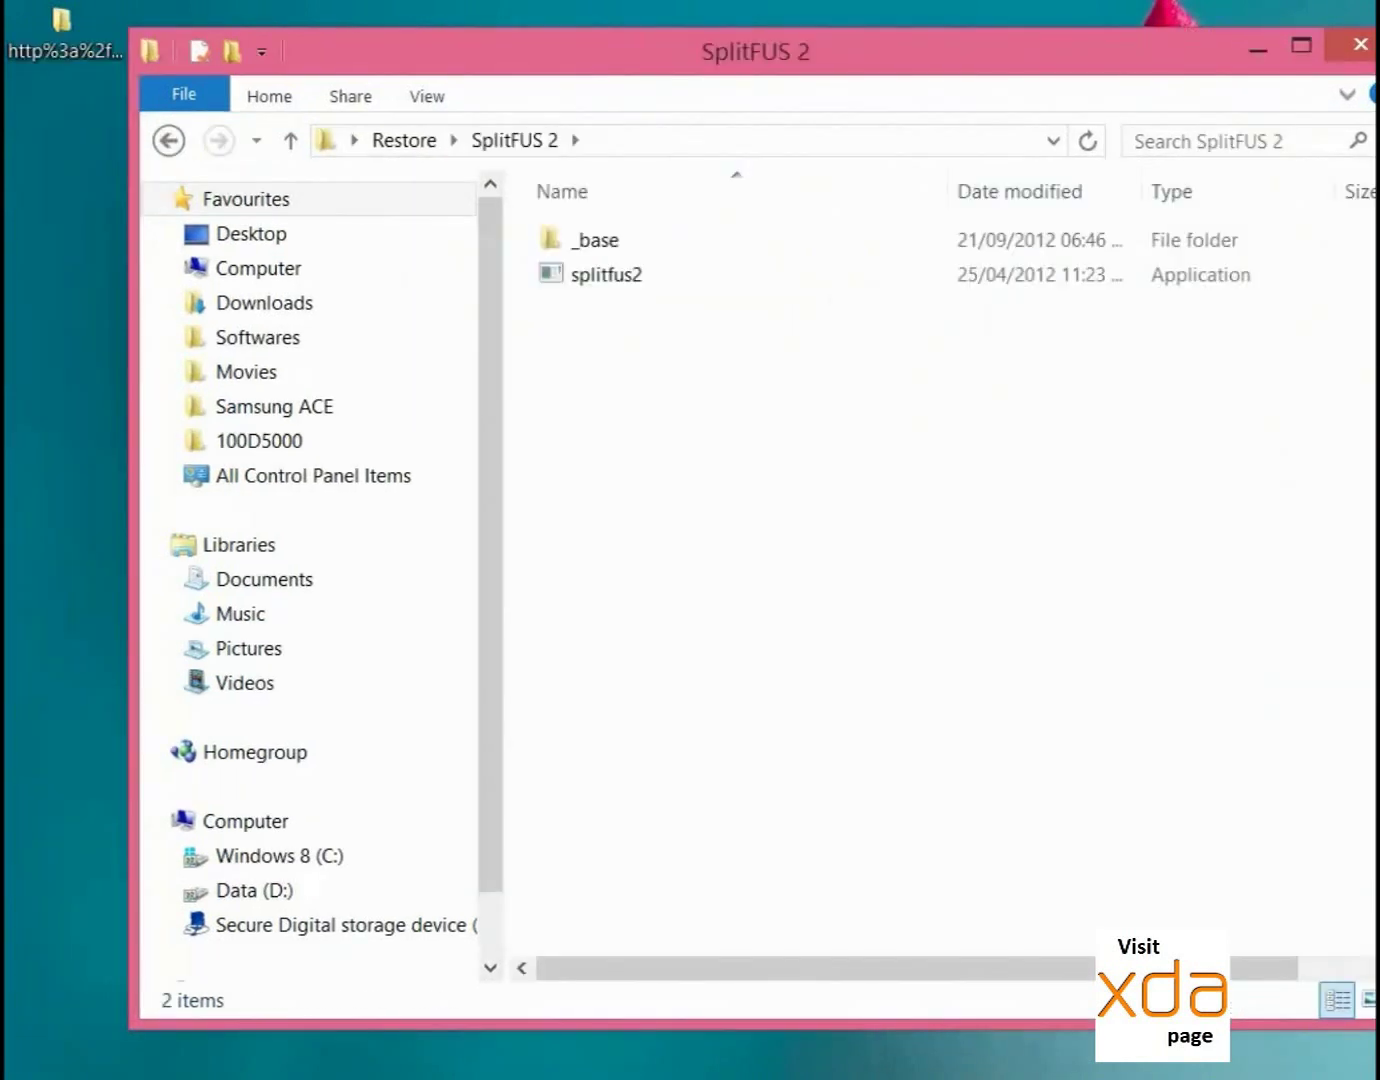
pyautogui.click(606, 274)
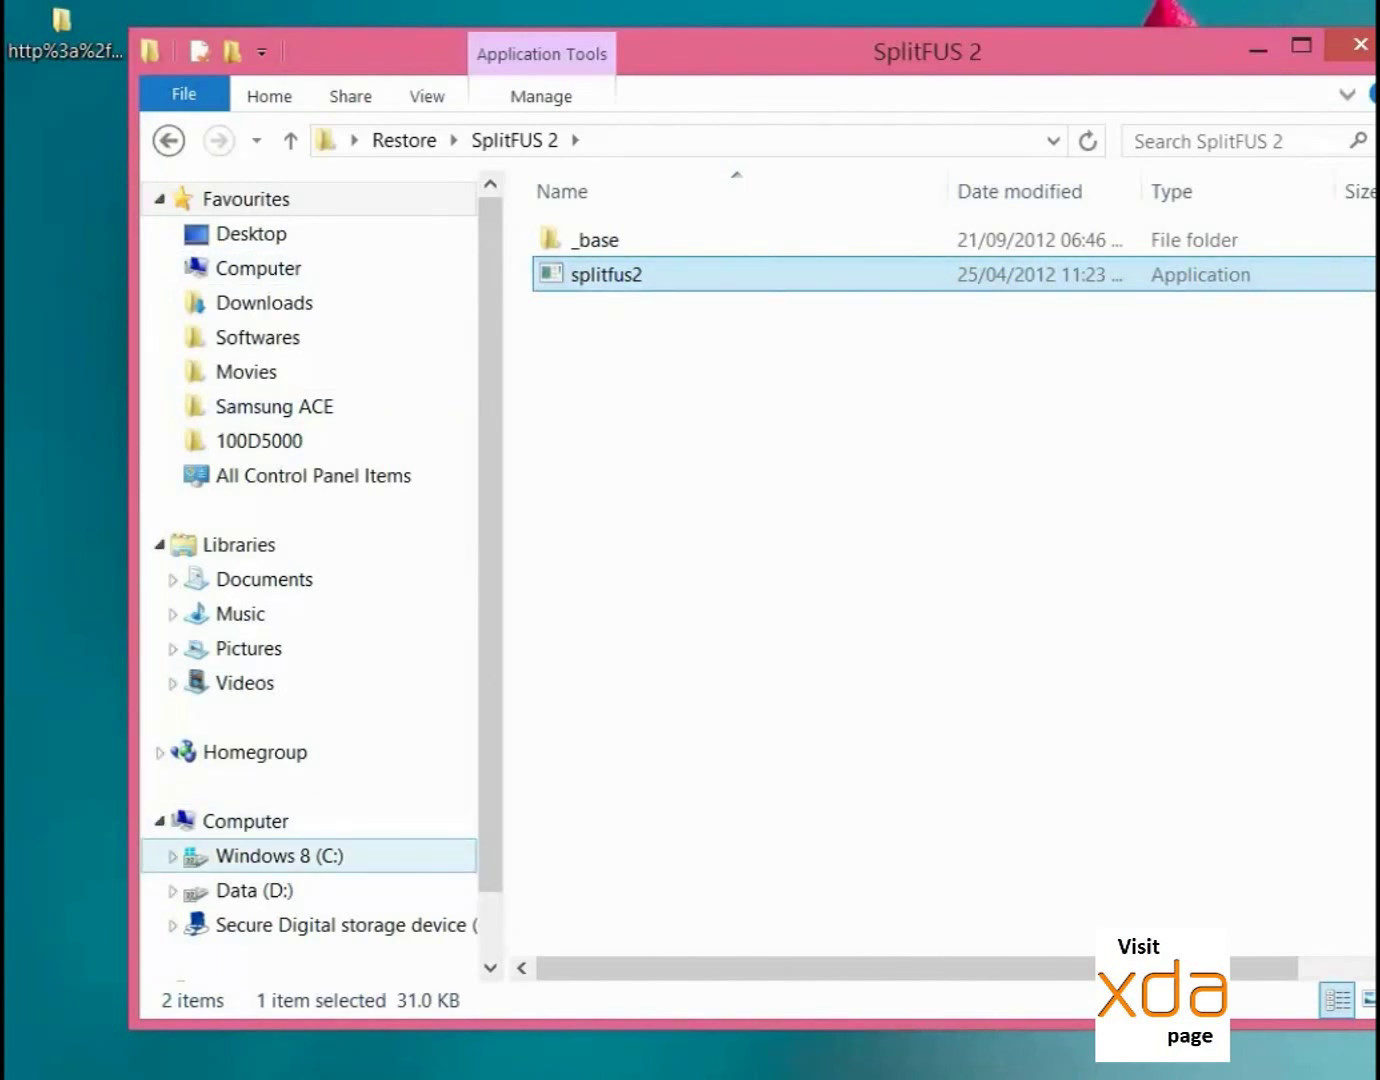
pyautogui.click(279, 855)
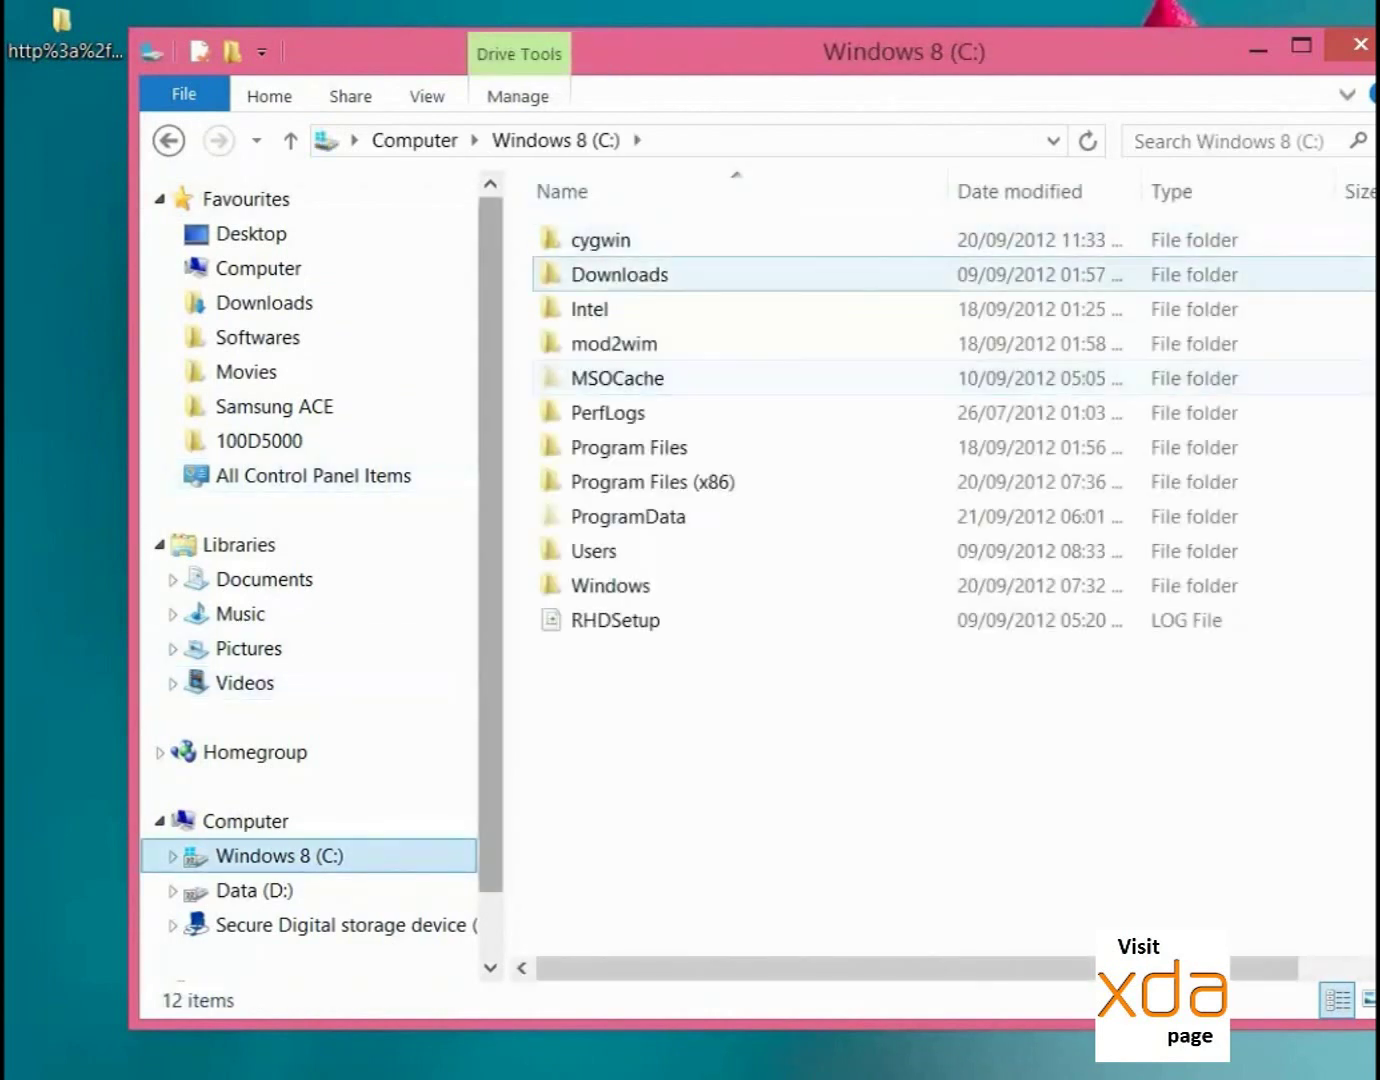
pyautogui.doubleClick(600, 240)
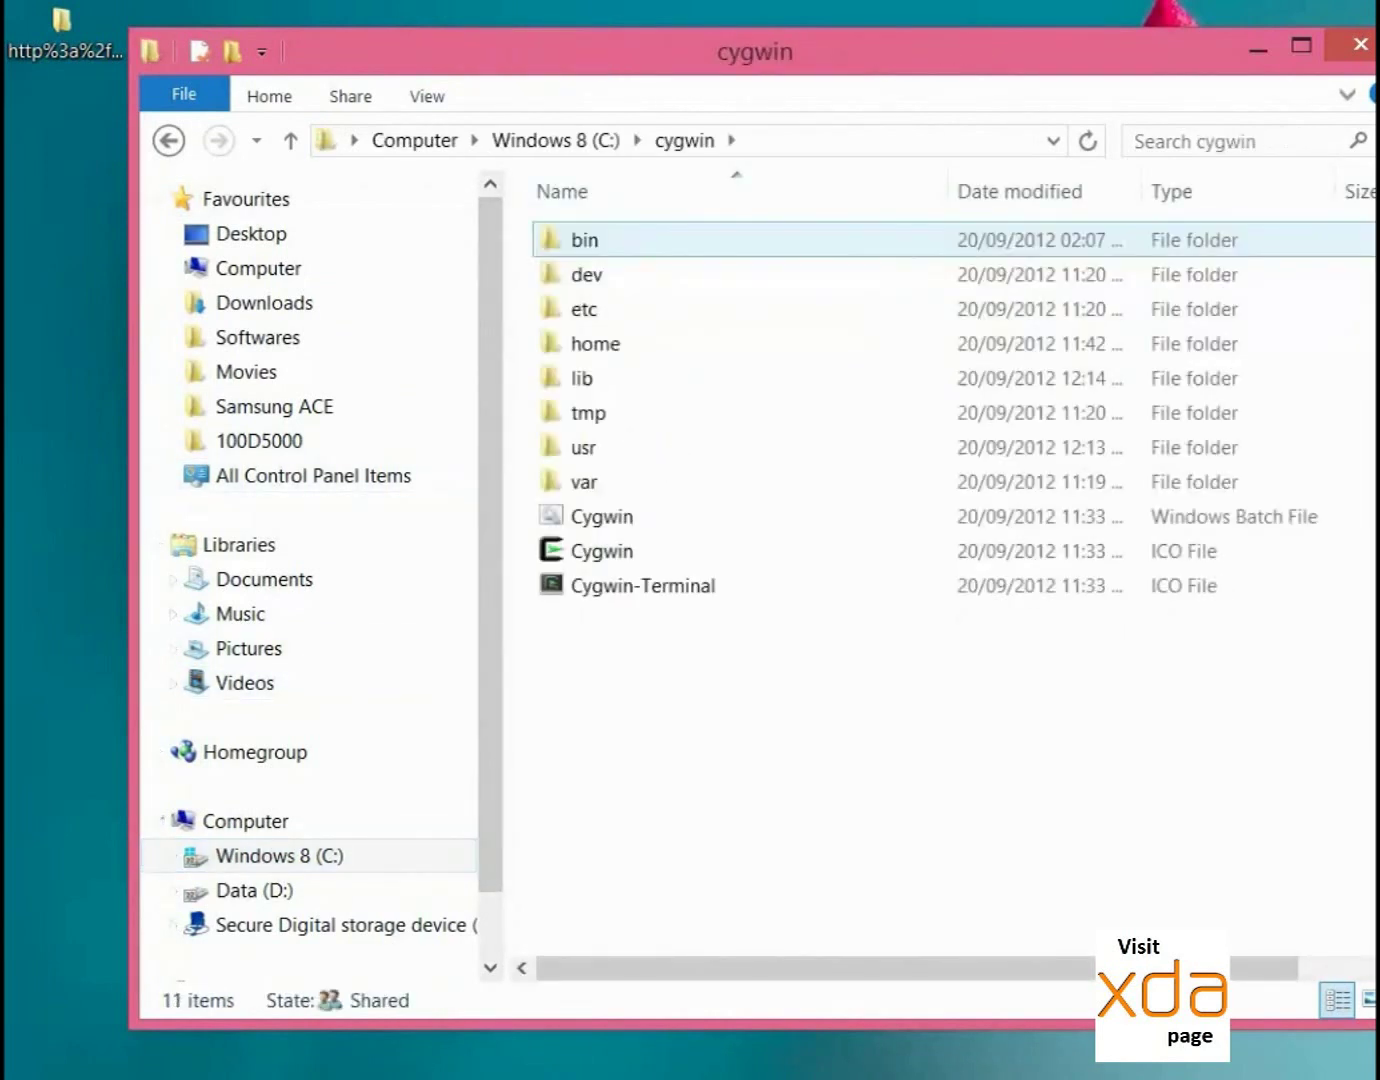
pyautogui.click(600, 240)
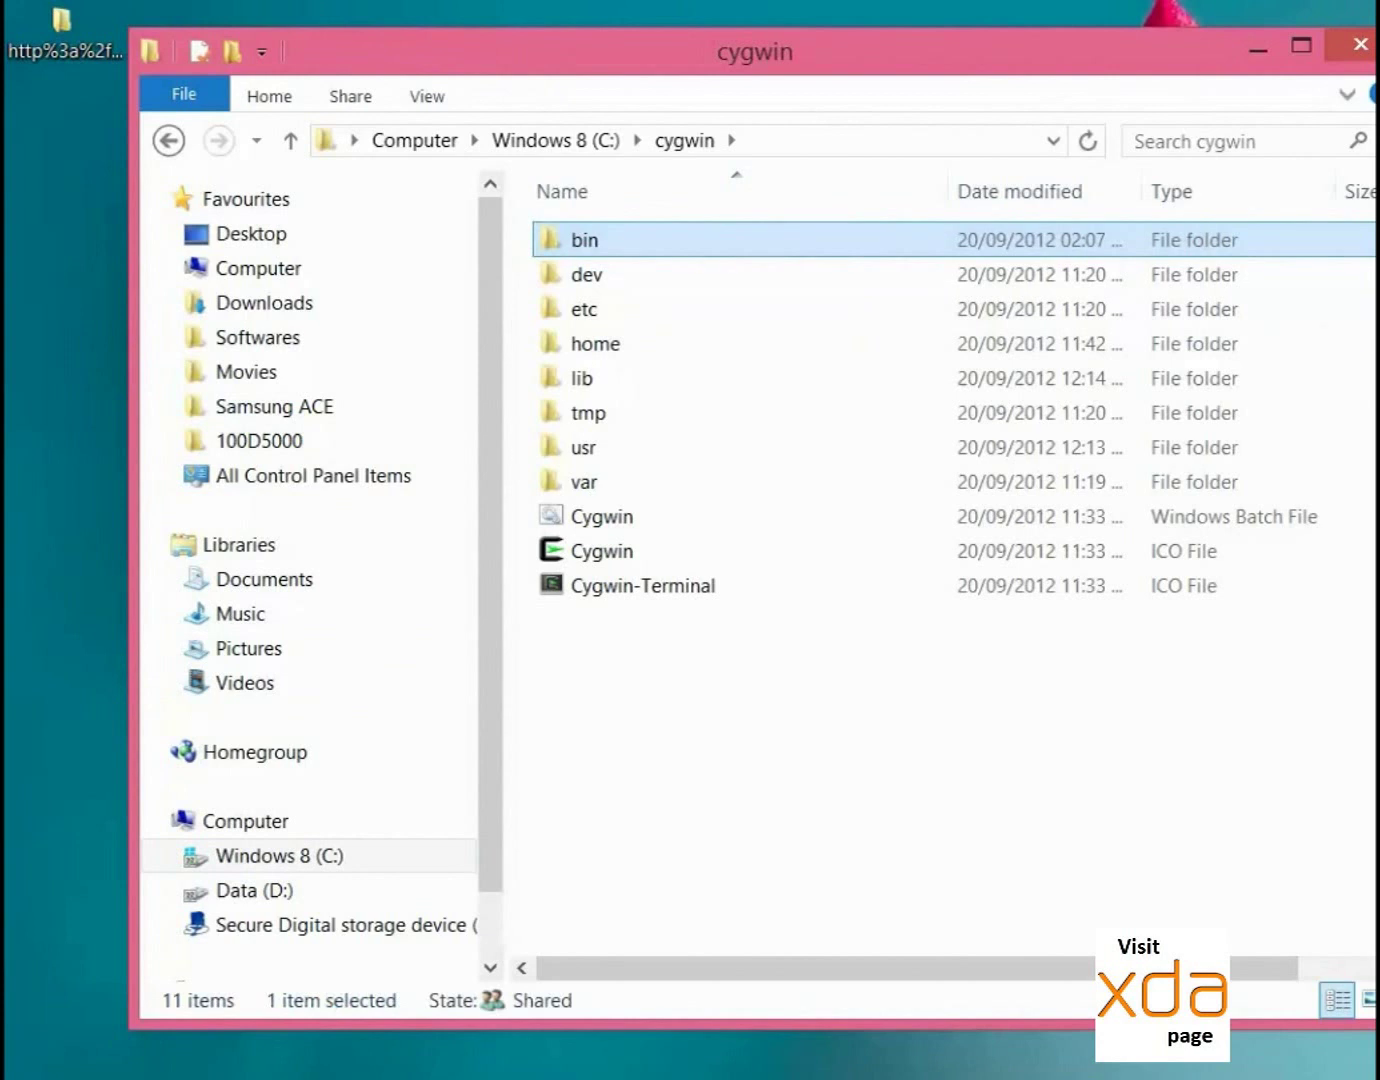
pyautogui.doubleClick(600, 240)
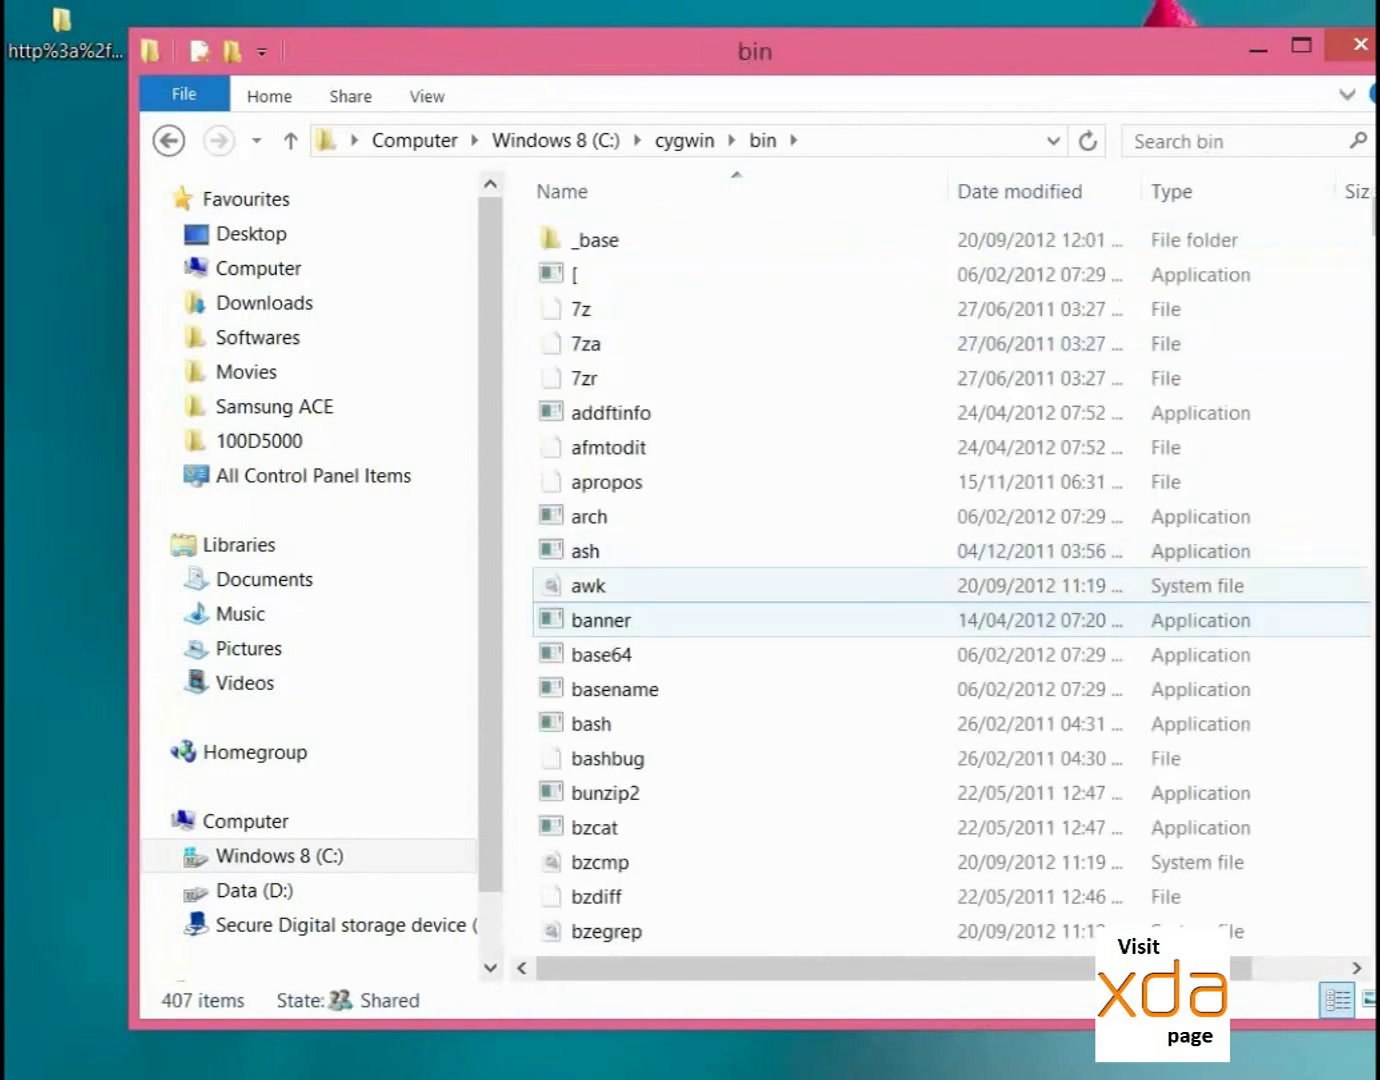
pyautogui.click(585, 551)
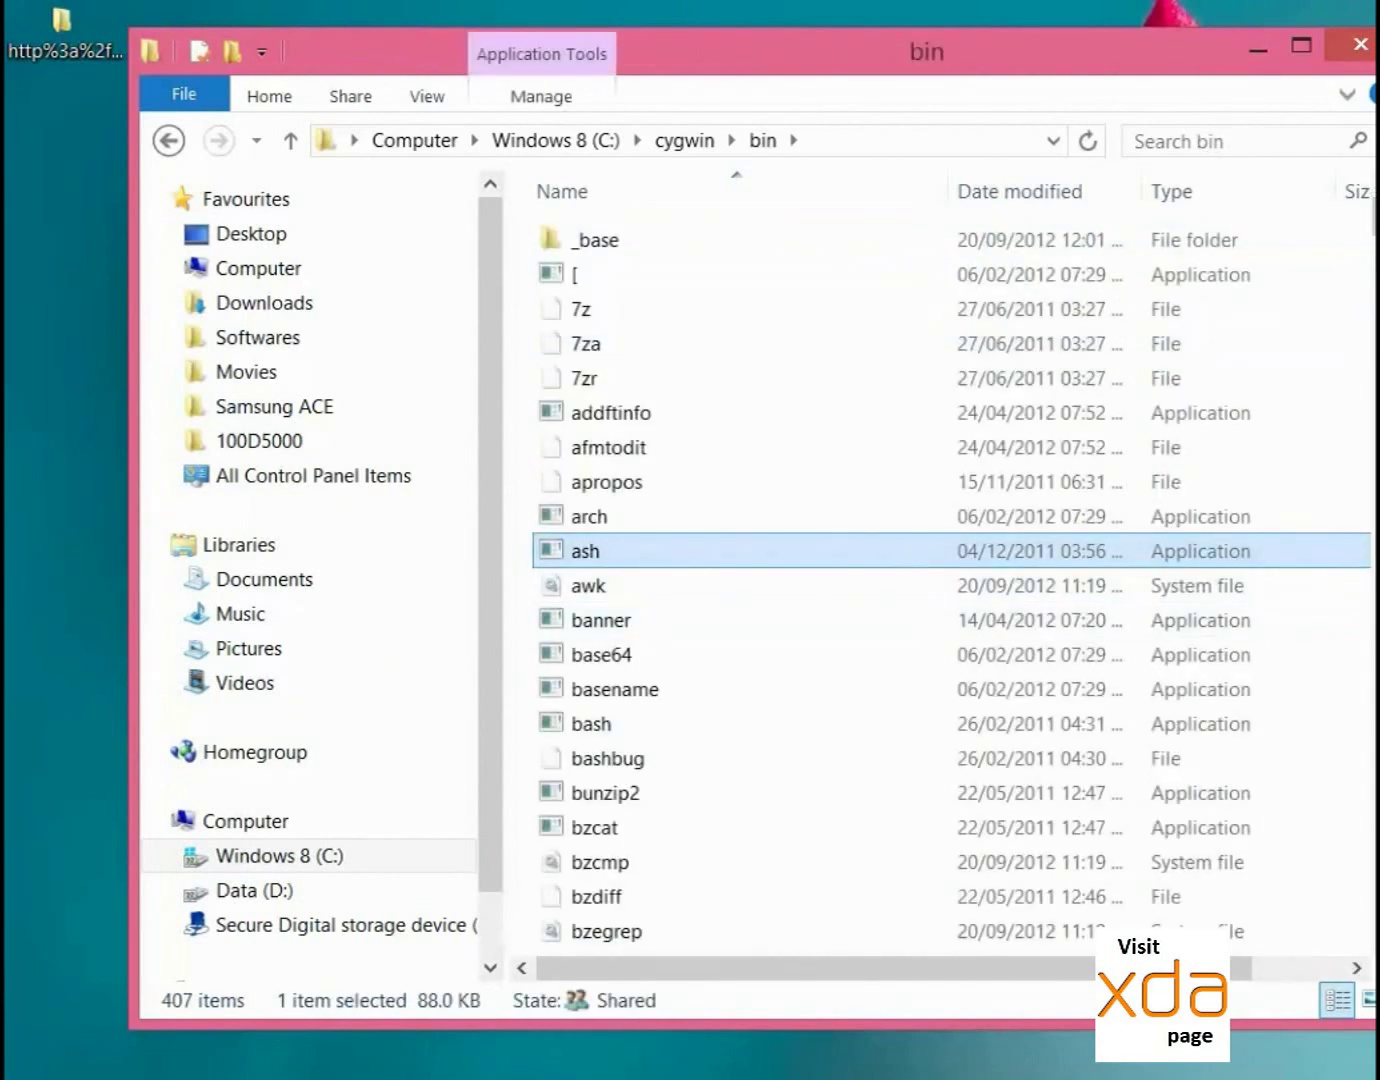
pyautogui.hotkey('ctrl', 'v')
pyautogui.click(1348, 610)
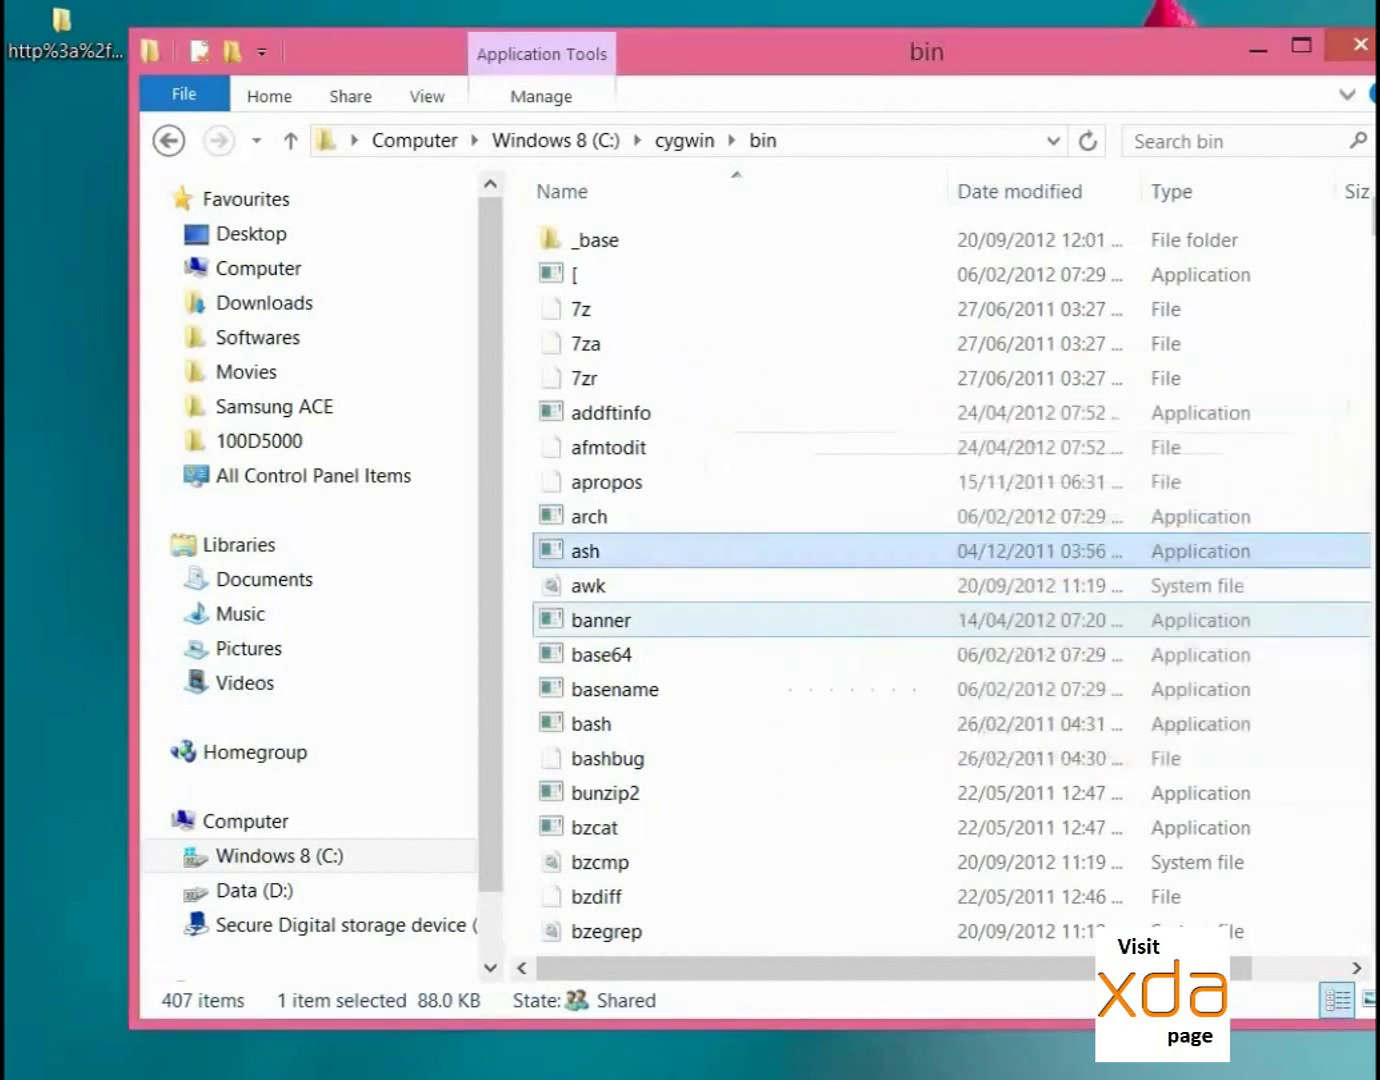
# - Open the AP user folder inside C:\cygwin\home
pyautogui.click(169, 140)
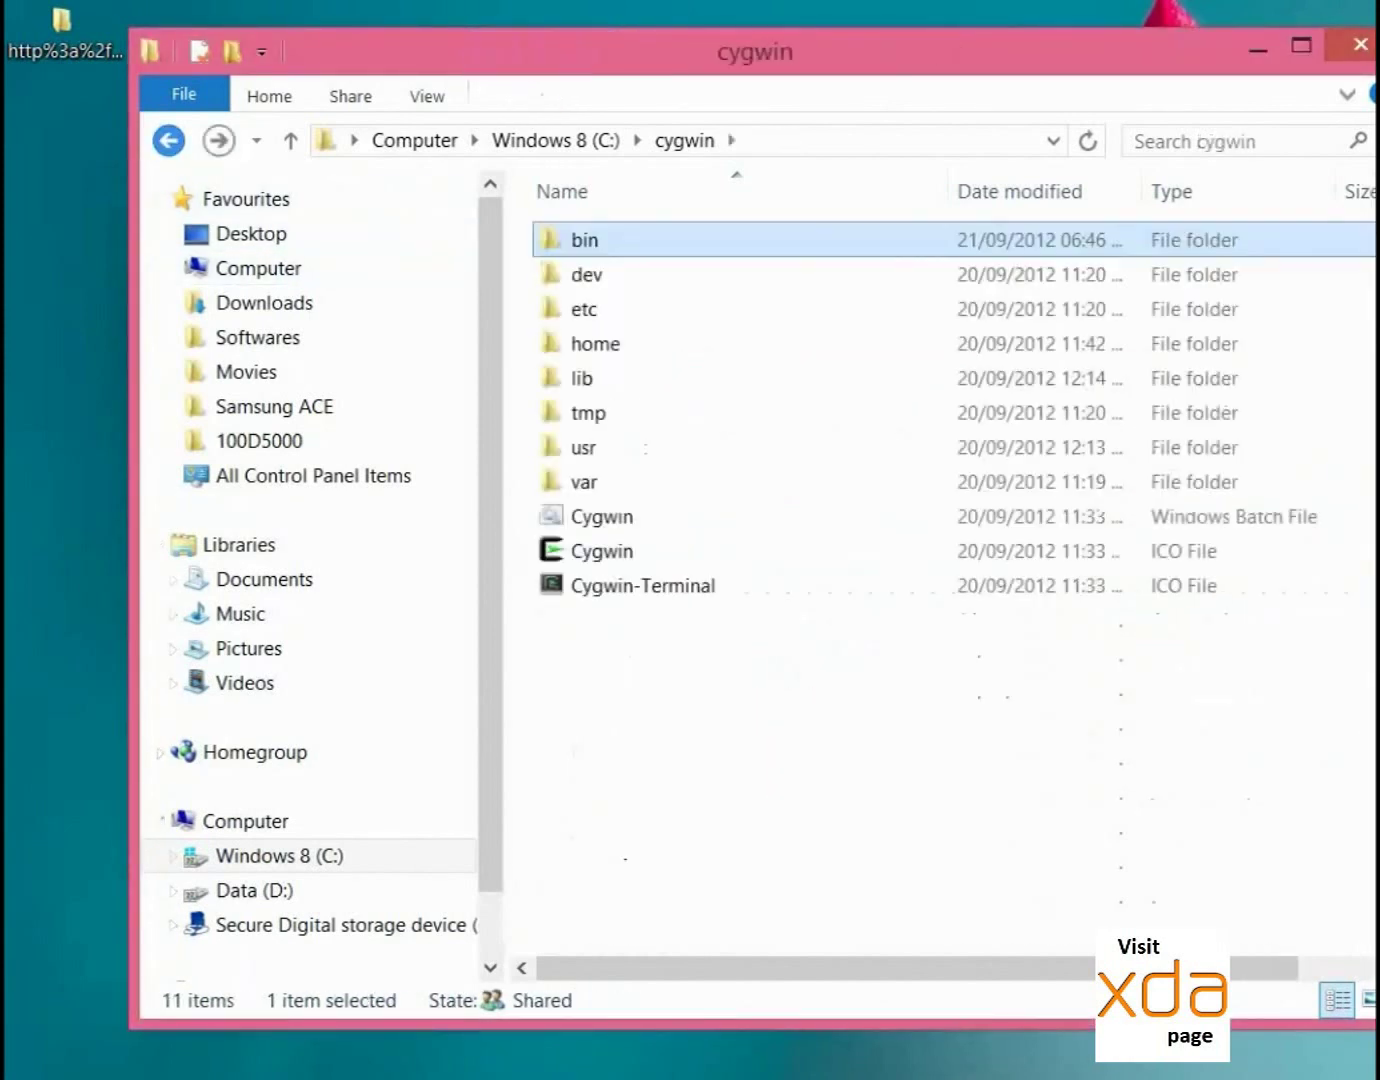
pyautogui.doubleClick(595, 343)
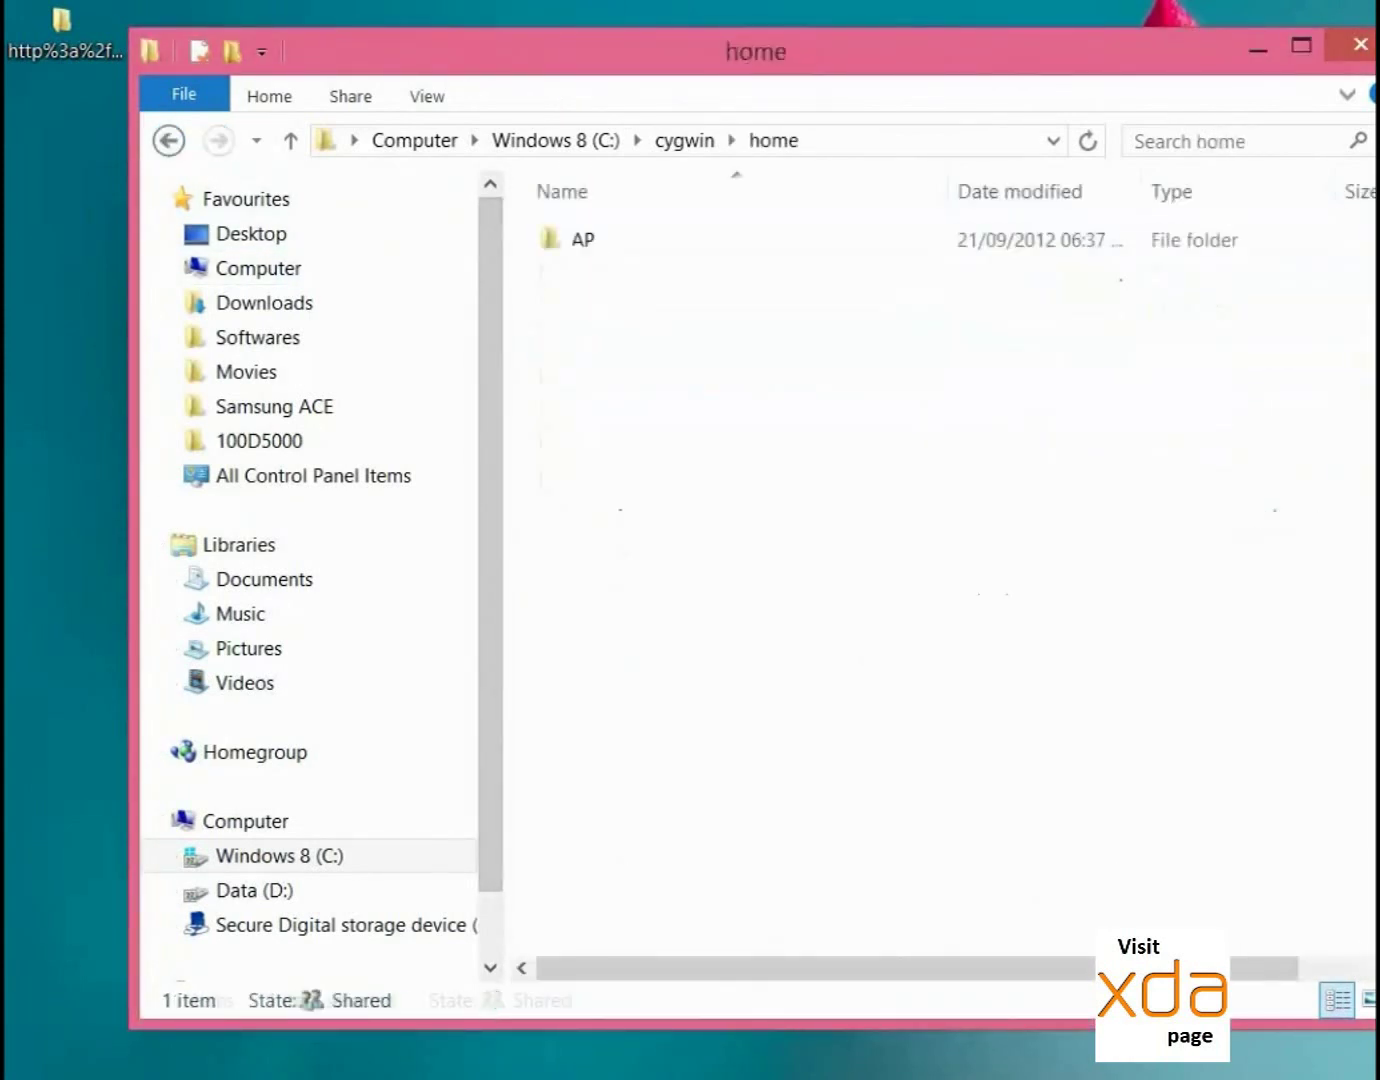
pyautogui.click(592, 250)
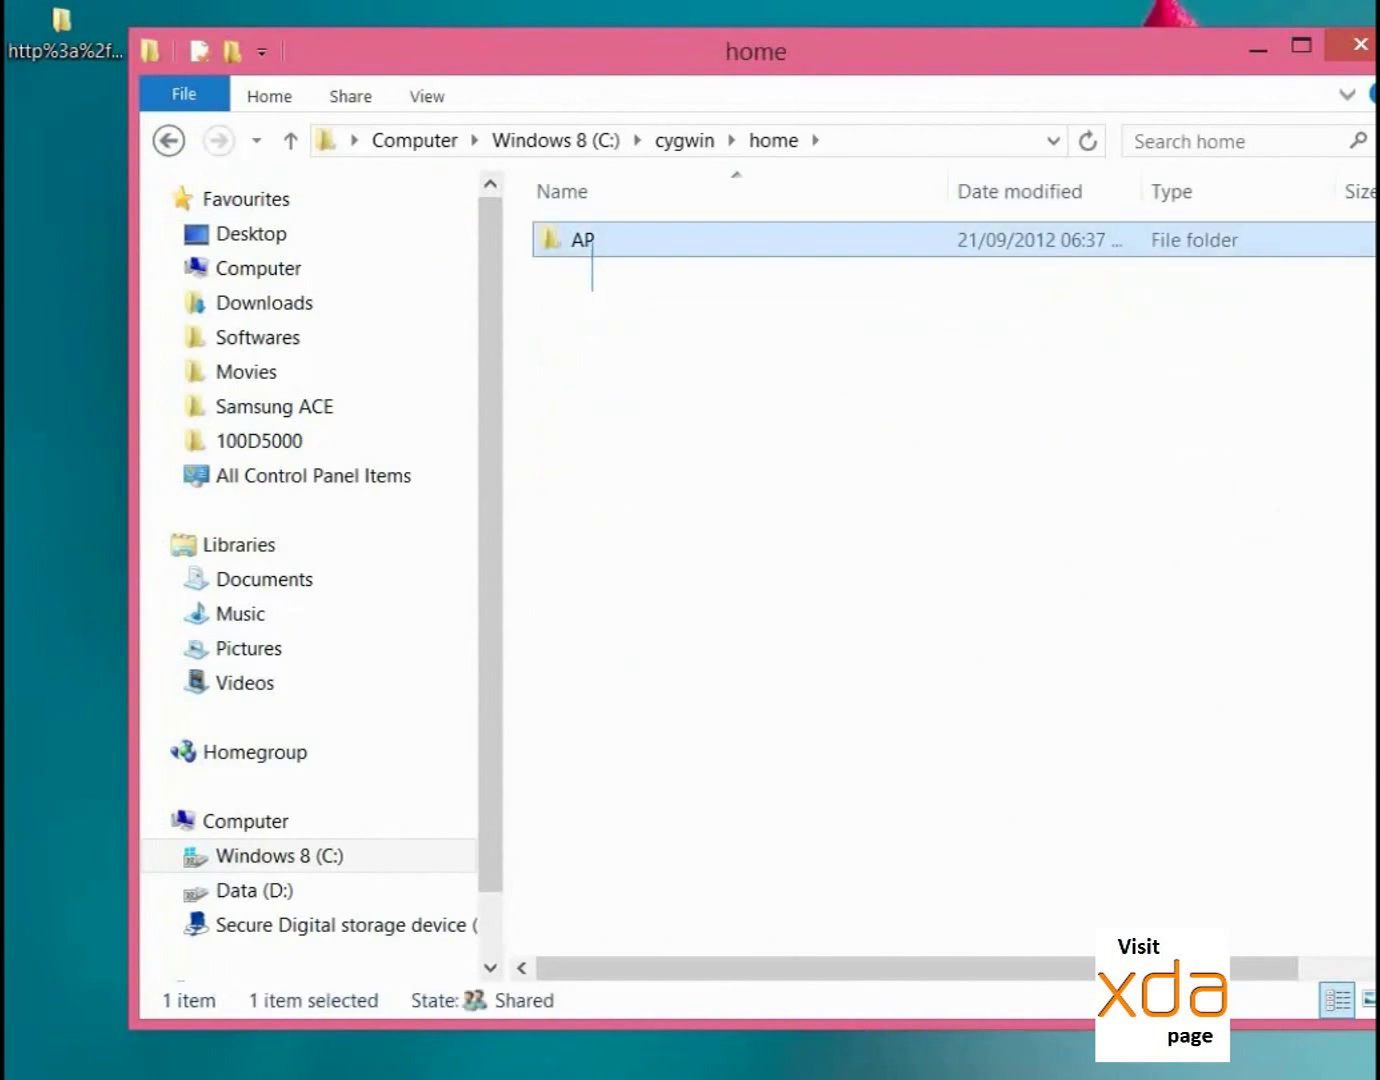
pyautogui.moveTo(592, 243); pyautogui.dragTo(541, 235)
pyautogui.doubleClick(582, 240)
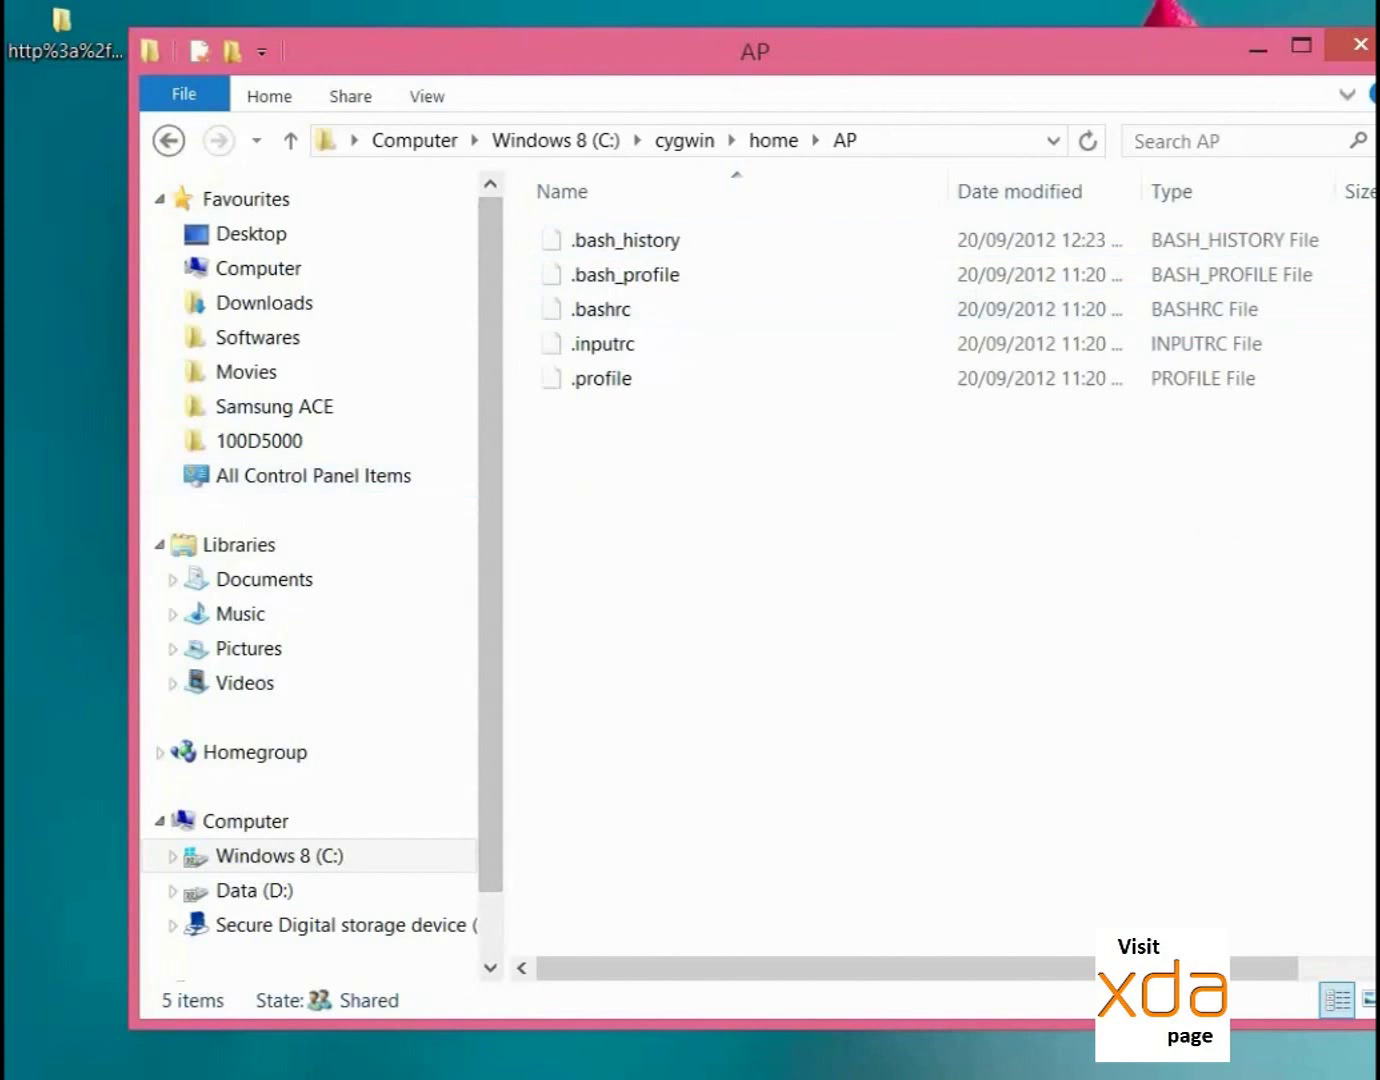
# - Create a folder named work in the AP folder and open it
pyautogui.rightClick(693, 519)
pyautogui.moveTo(850, 819)
pyautogui.click(1075, 822)
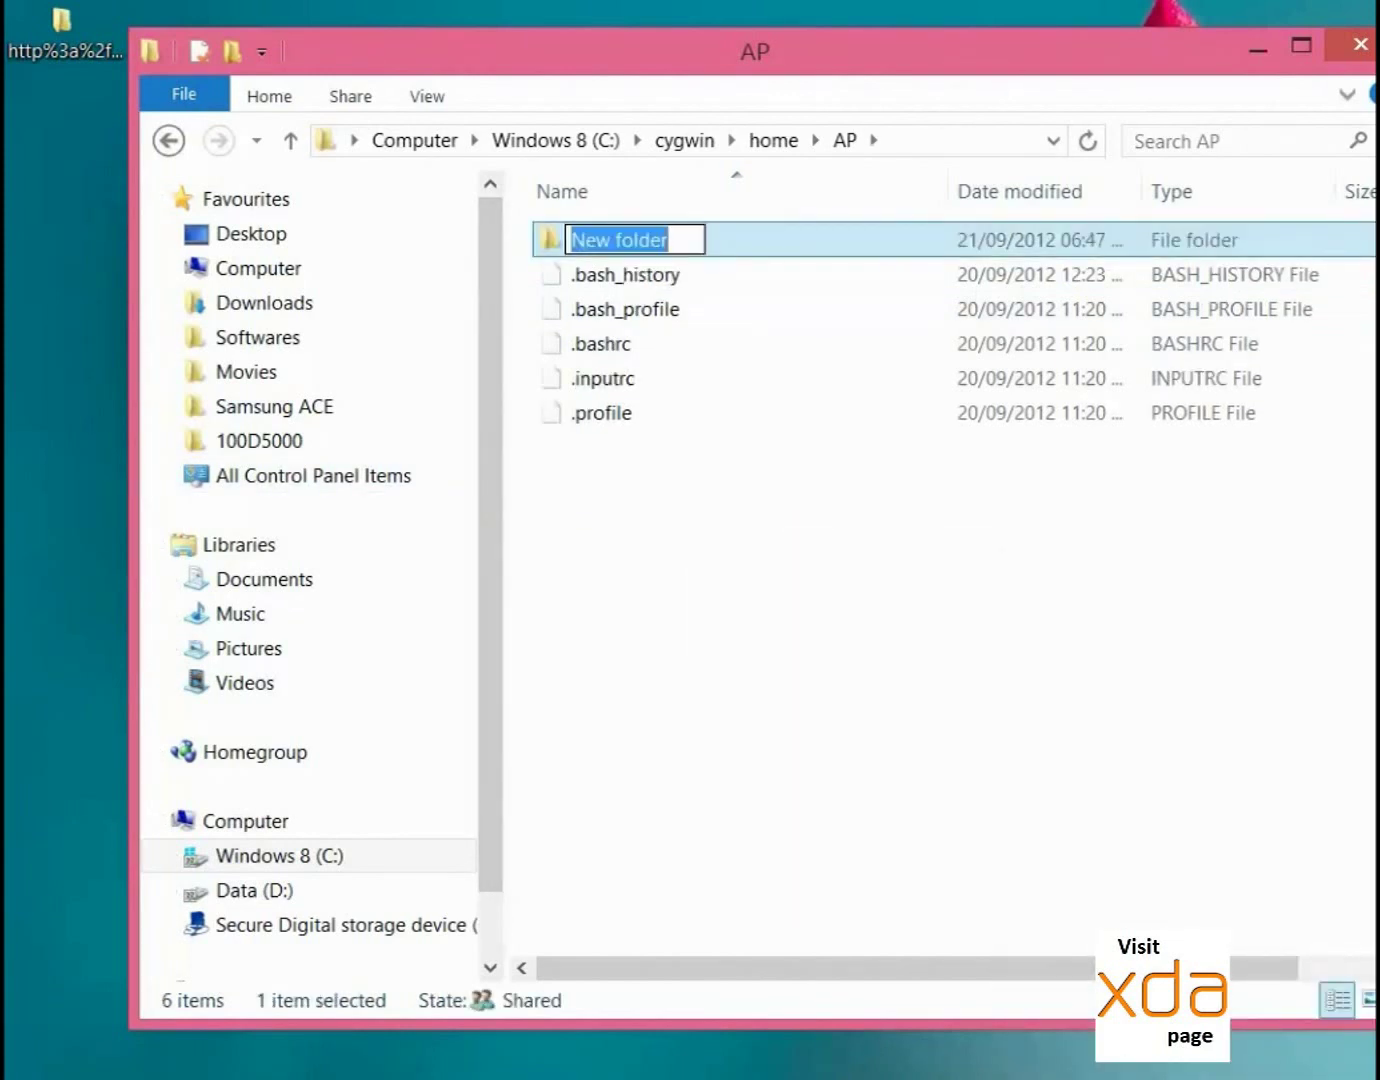
pyautogui.write('work')
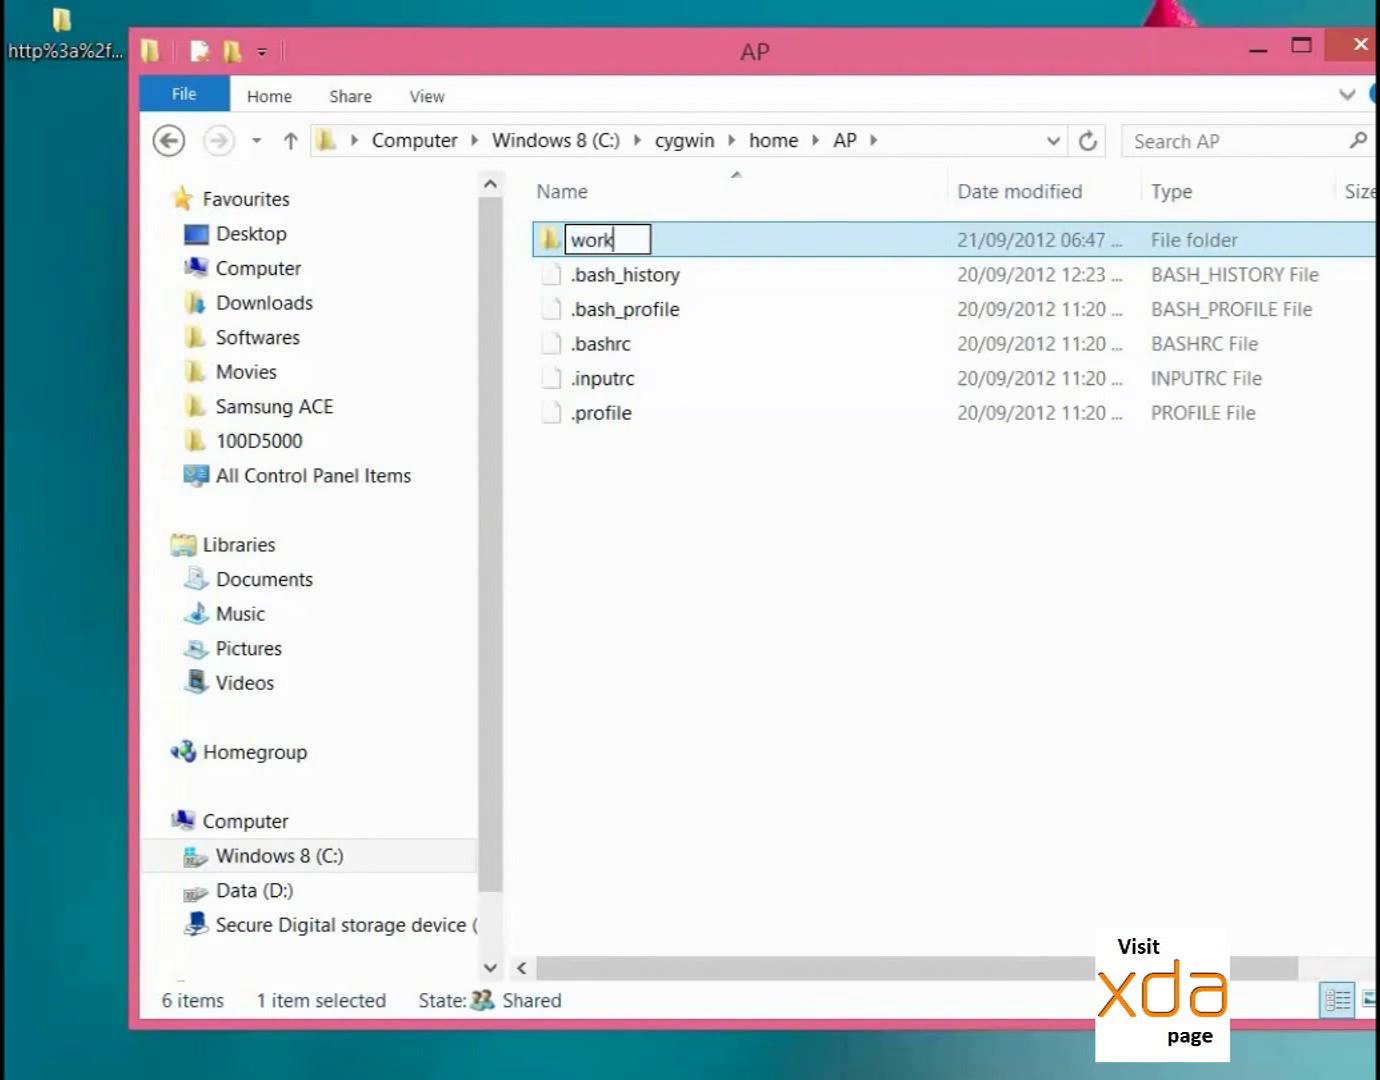
pyautogui.press('Return')
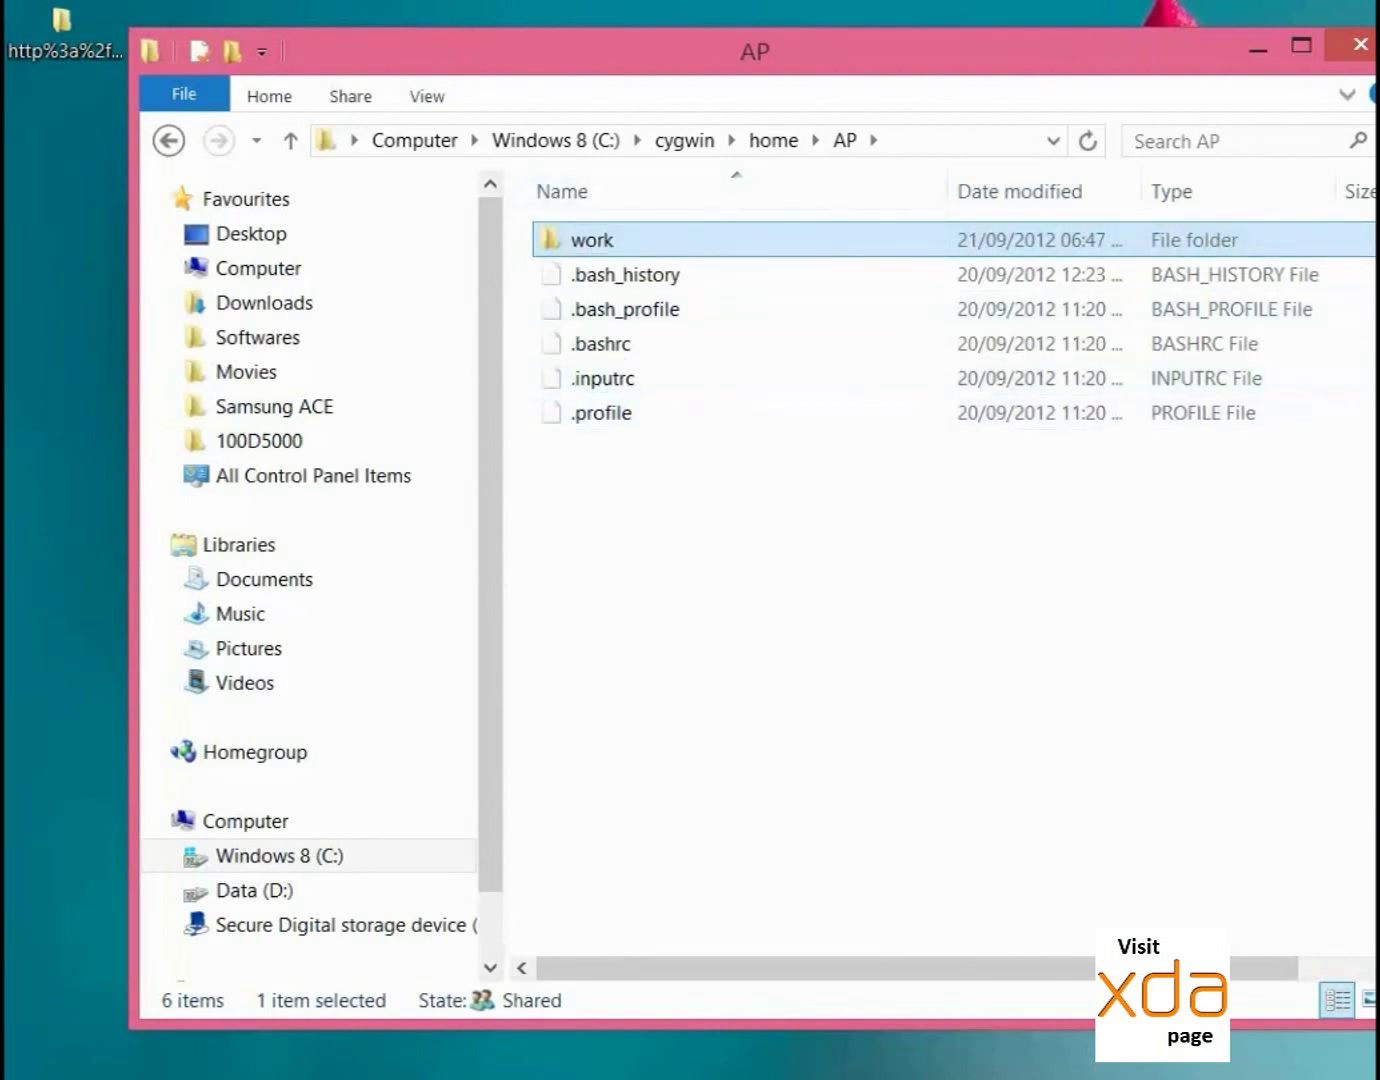
pyautogui.press('Return')
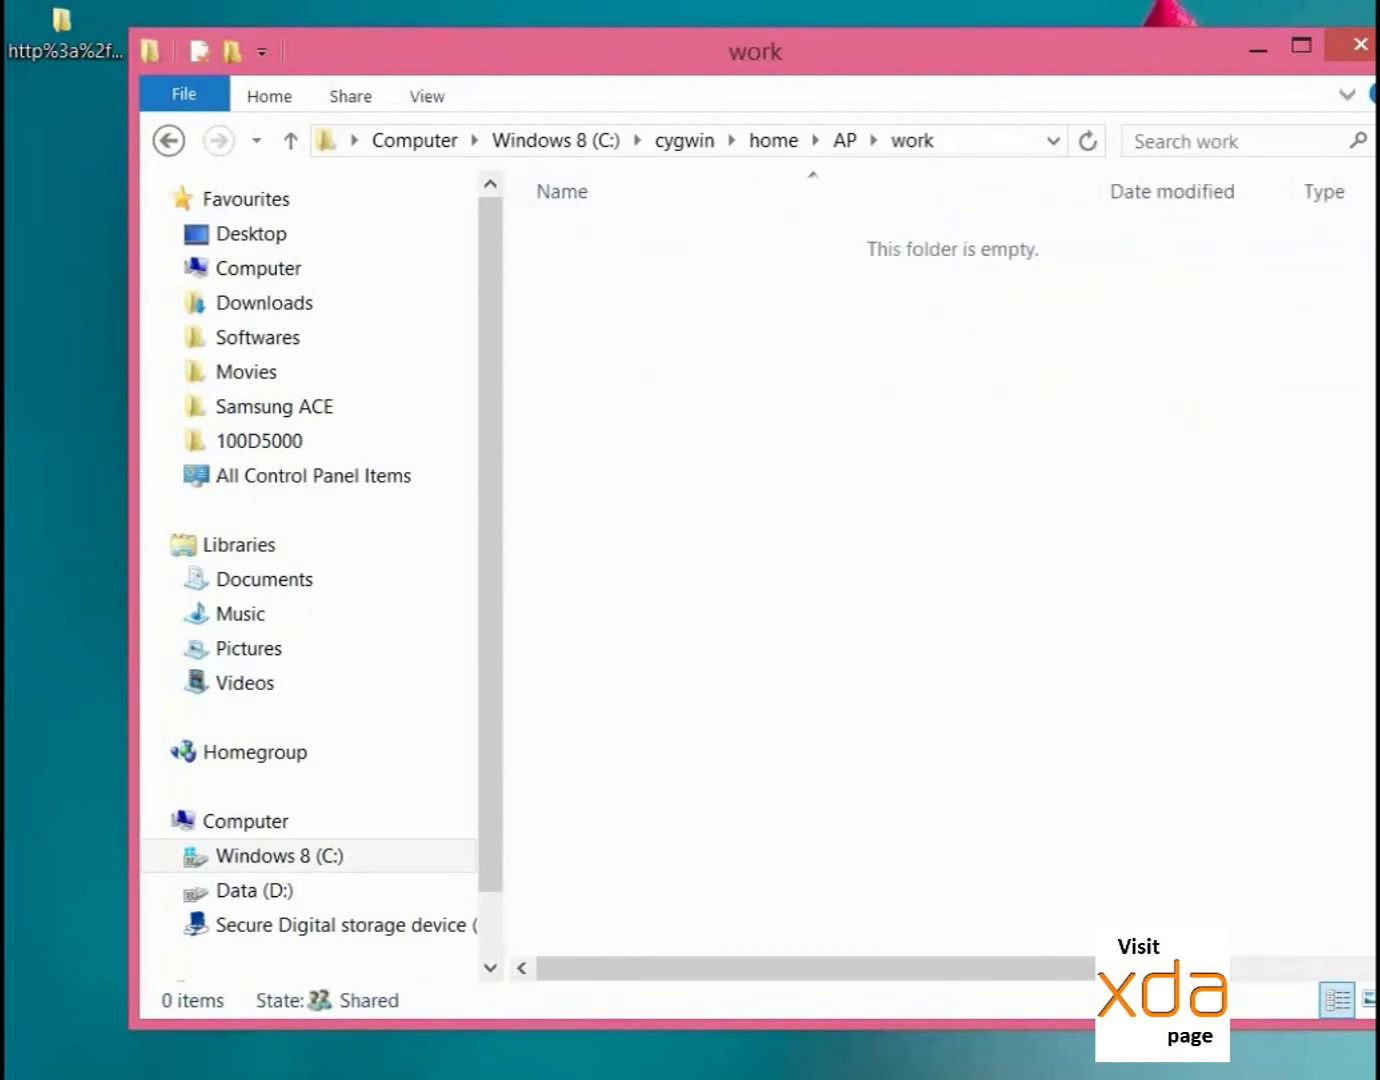
# - Extract the GT-S5830i firmware zip in Restore's Downloaded Firmware folder to its own subfolder with 7-Zip
pyautogui.moveTo(755, 52); pyautogui.dragTo(960, 86)
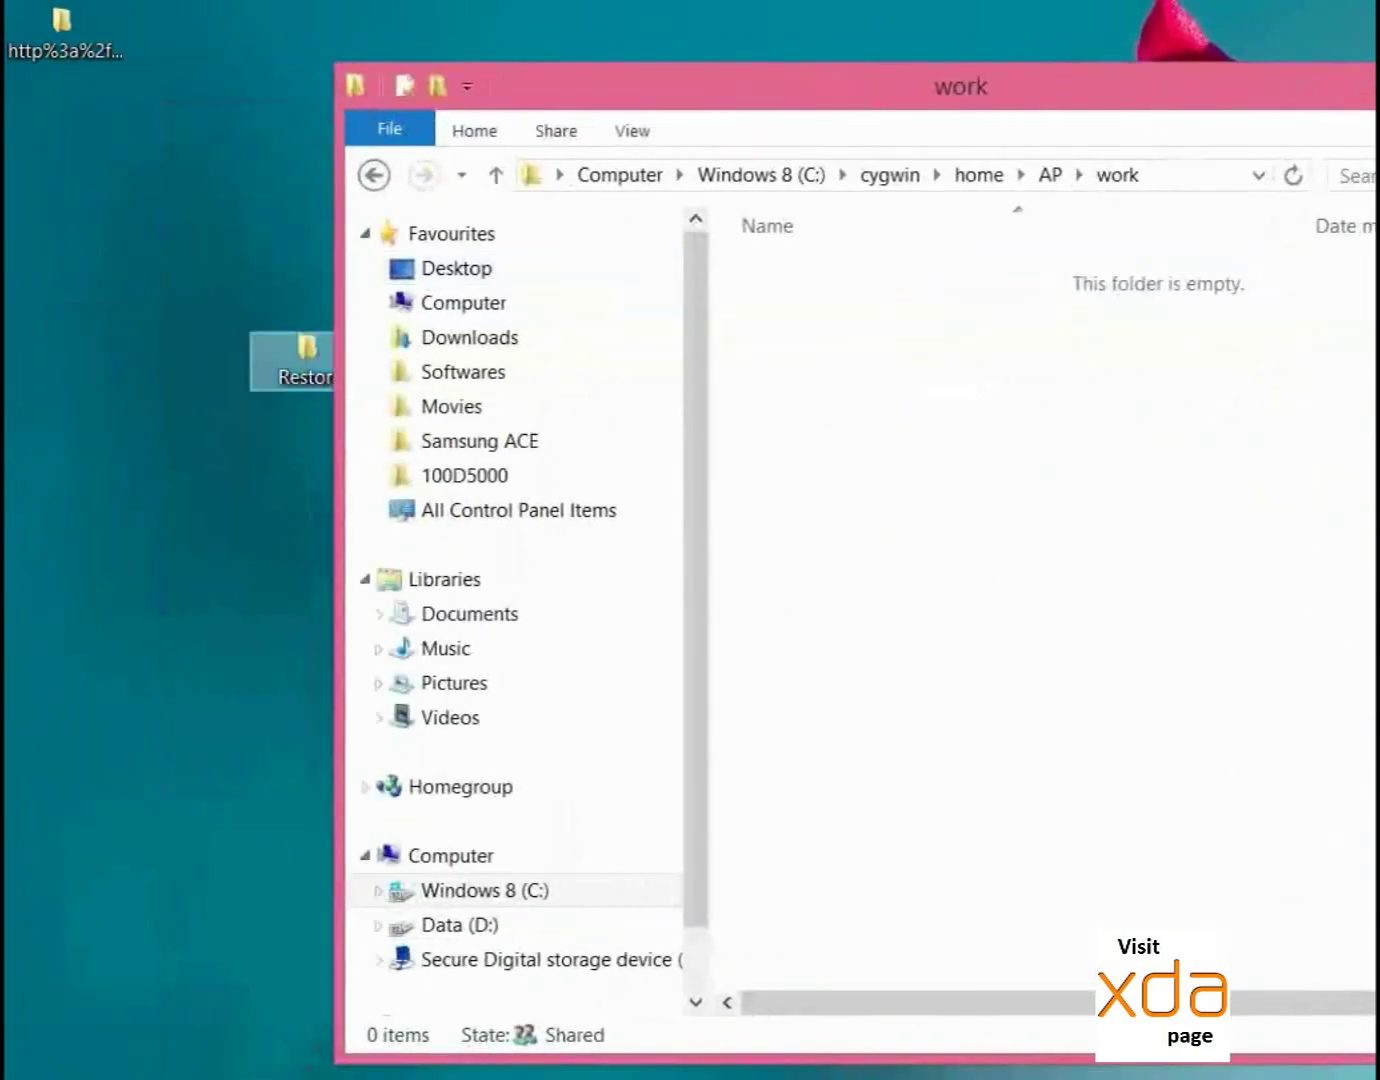
pyautogui.doubleClick(295, 358)
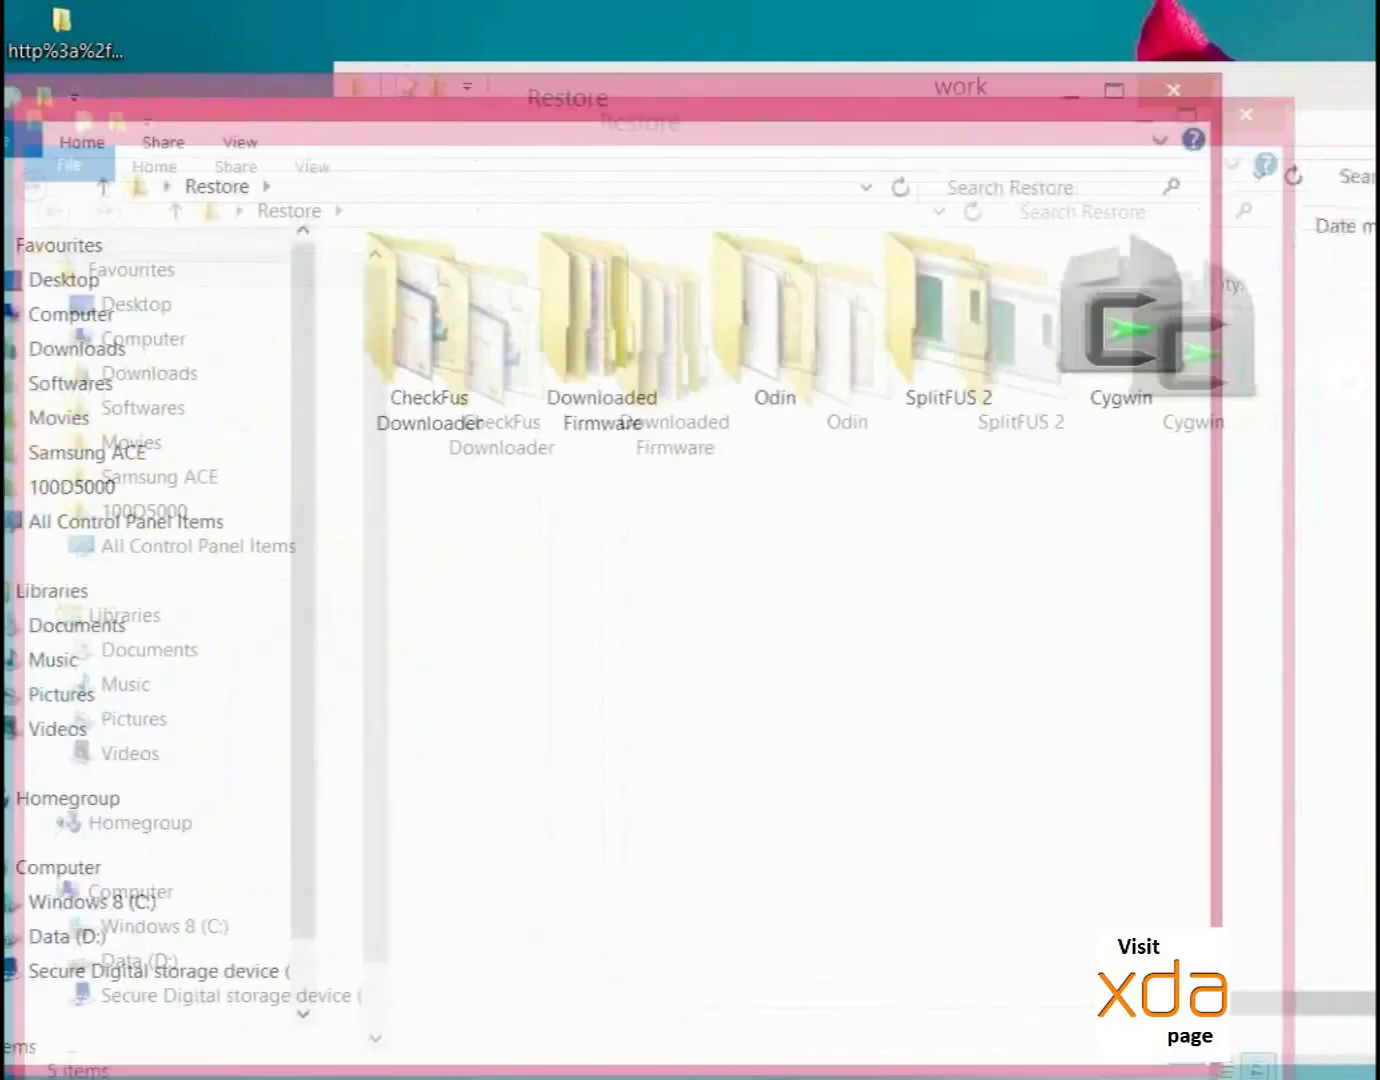
pyautogui.click(597, 330)
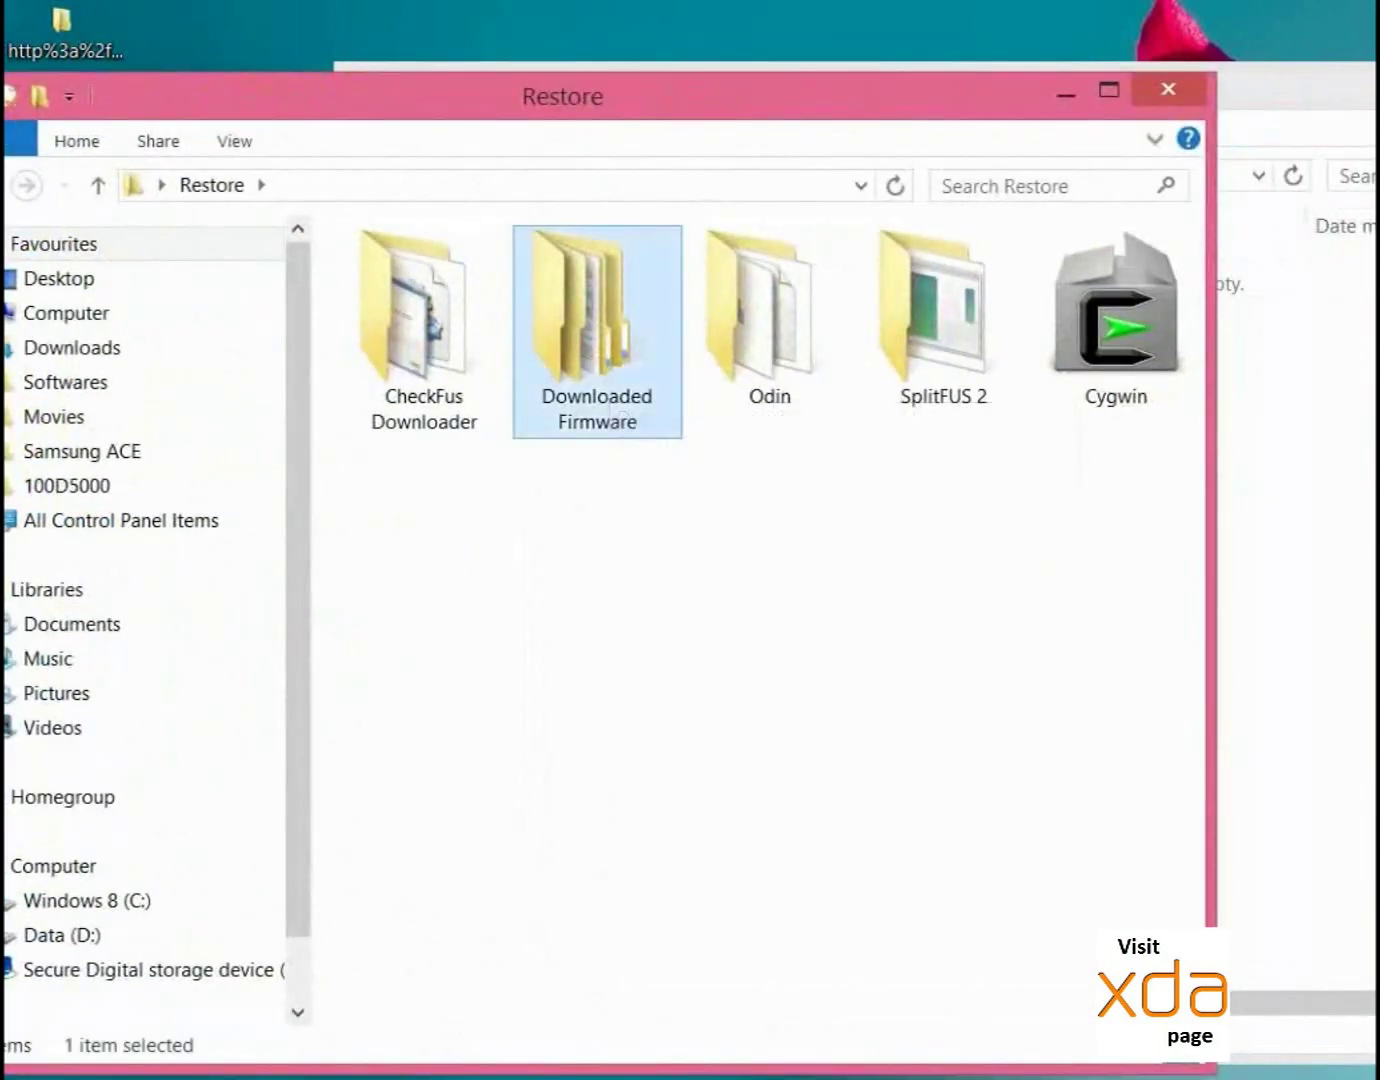
pyautogui.doubleClick(597, 330)
pyautogui.rightClick(488, 295)
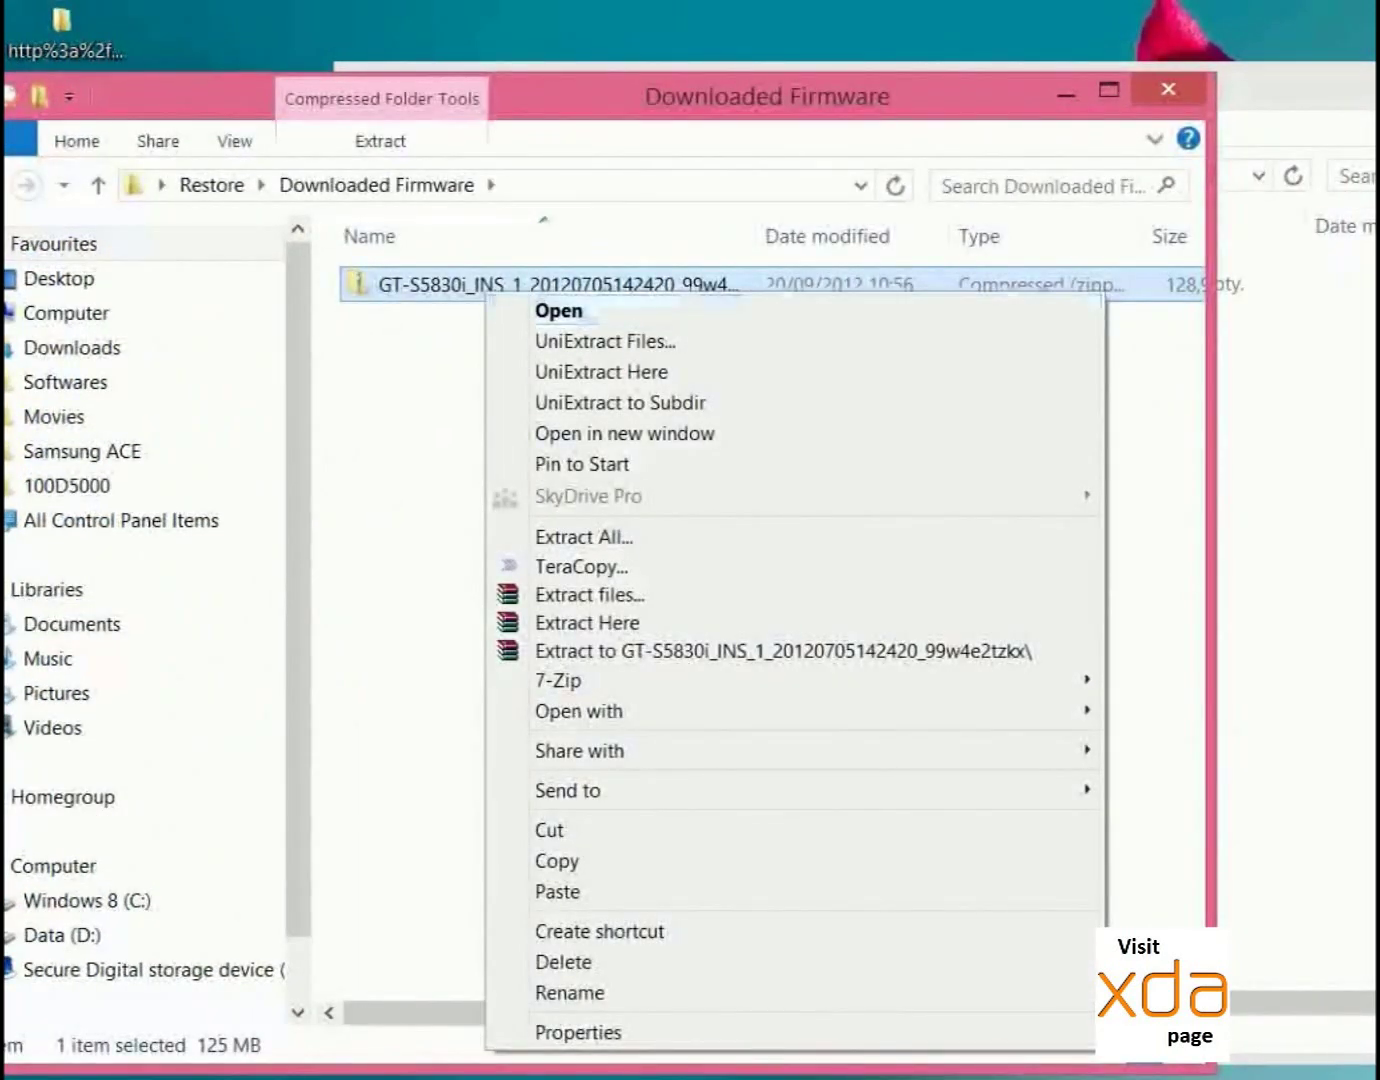
pyautogui.click(430, 400)
pyautogui.rightClick(527, 278)
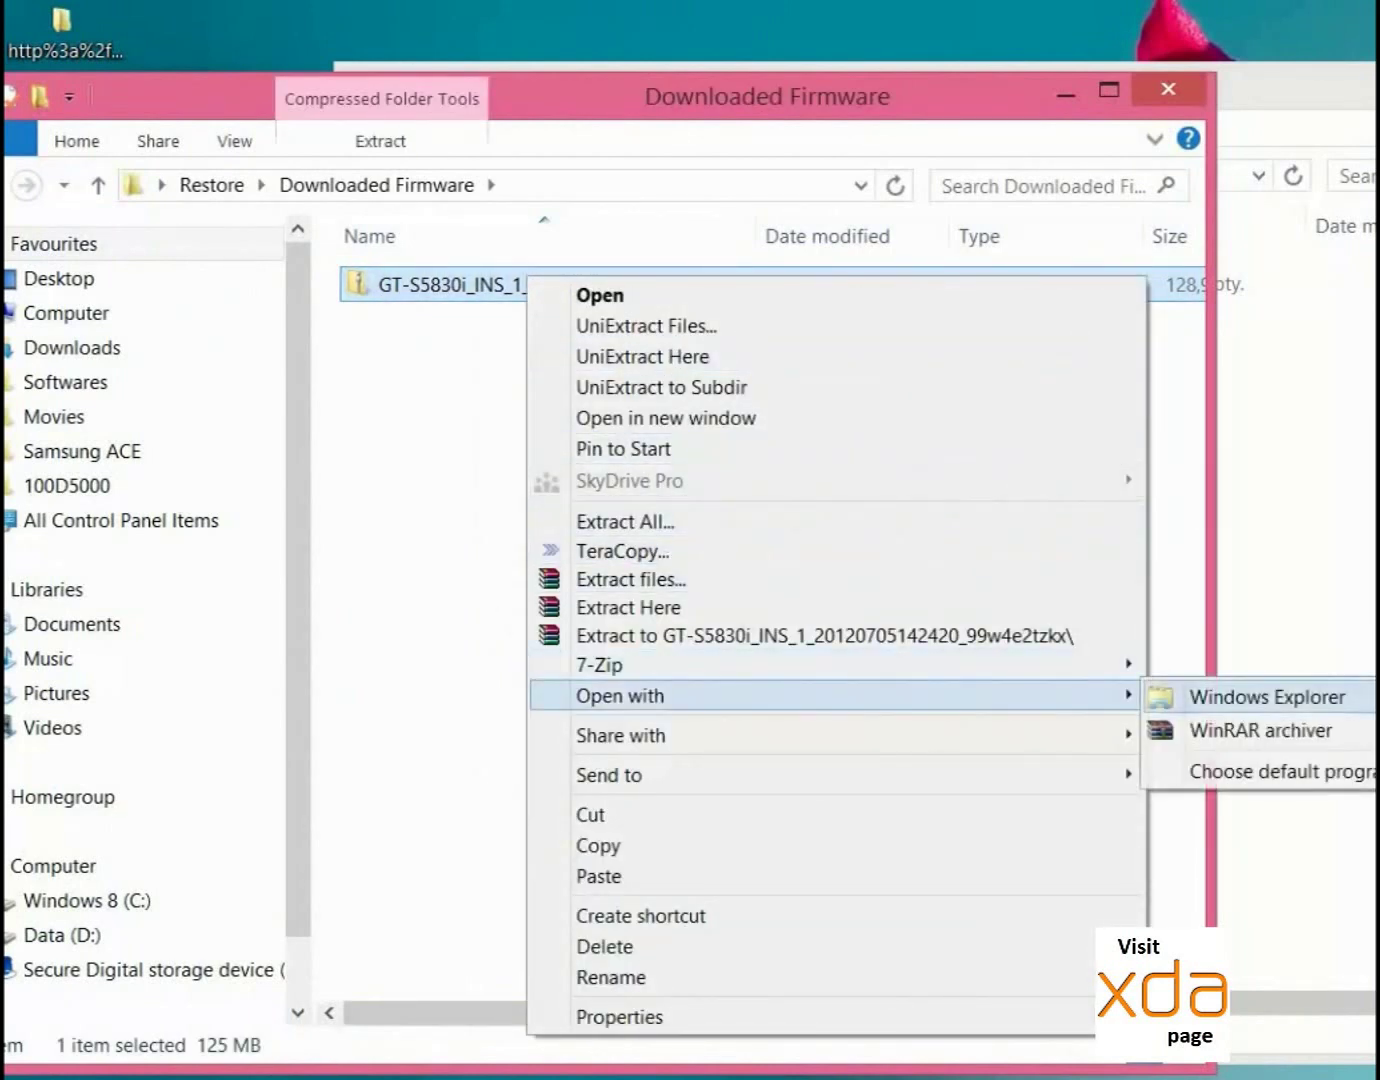
pyautogui.moveTo(700, 665)
pyautogui.click(1265, 757)
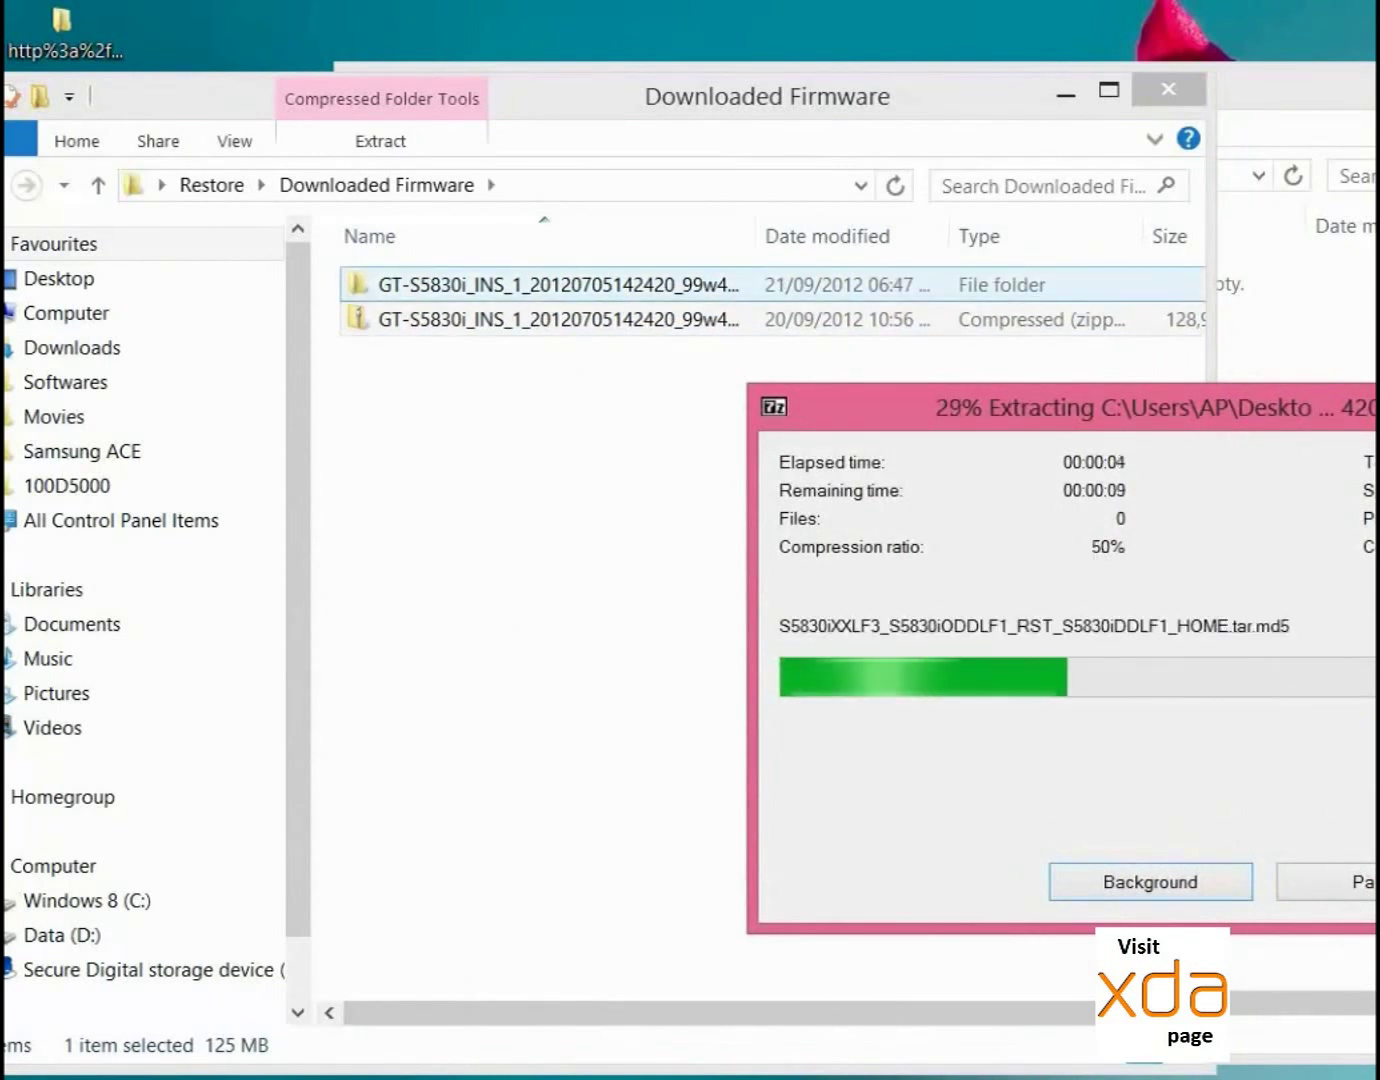
# - Copy the extracted firmware .tar.md5 file and SS_DL.dll into C:\cygwin\home\AP\work
pyautogui.doubleClick(558, 284)
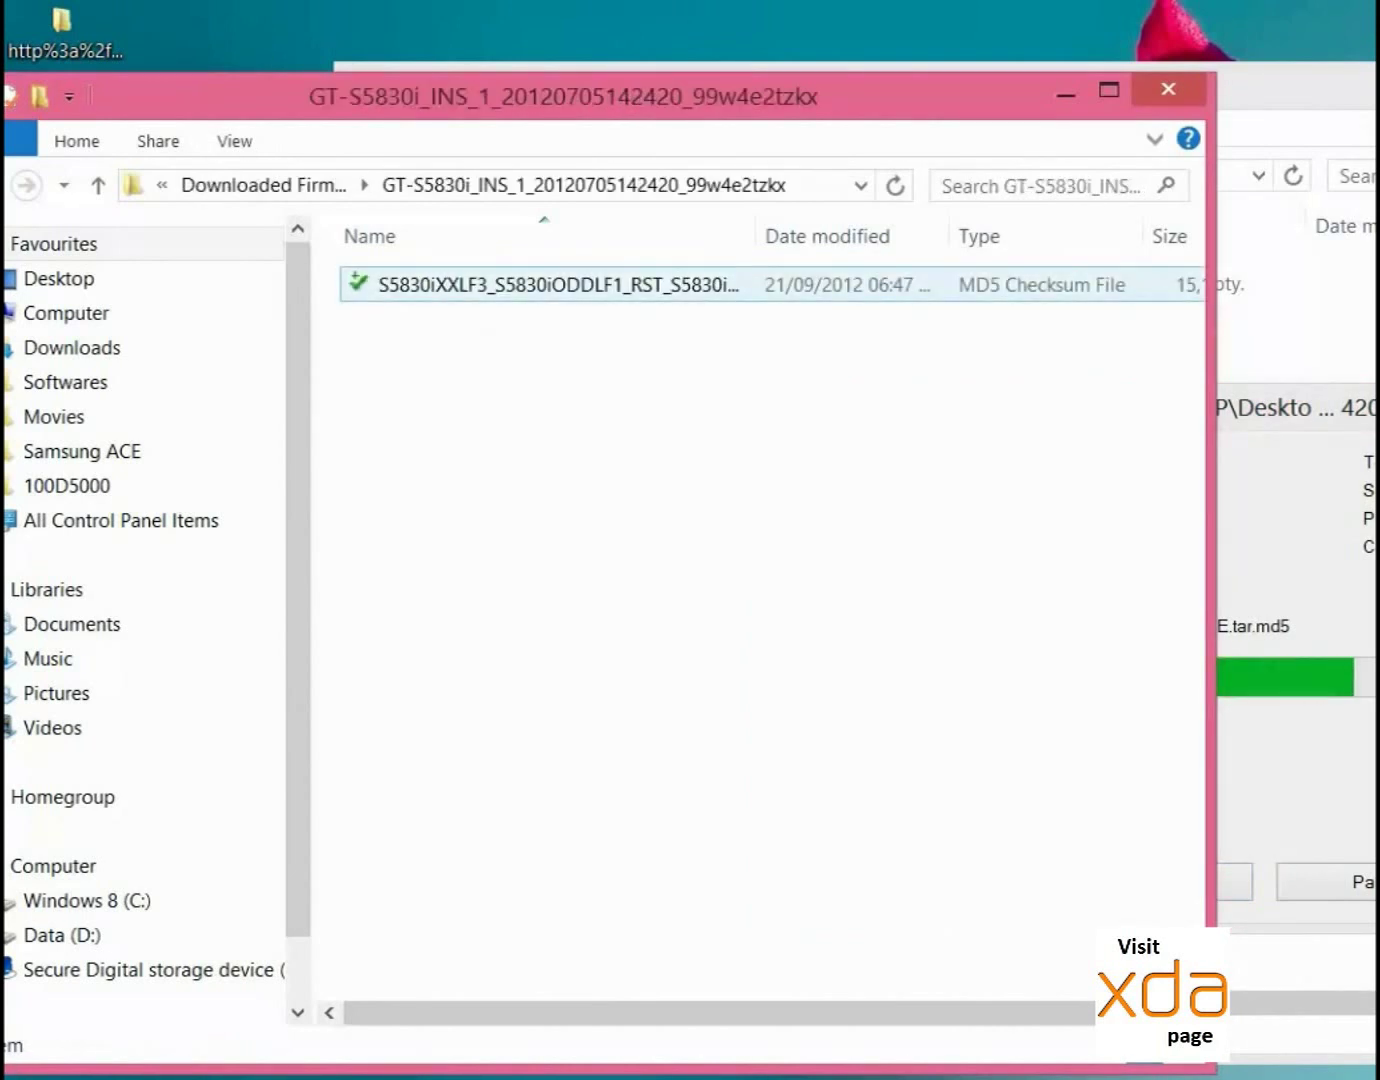
pyautogui.moveTo(1290, 407); pyautogui.dragTo(862, 395)
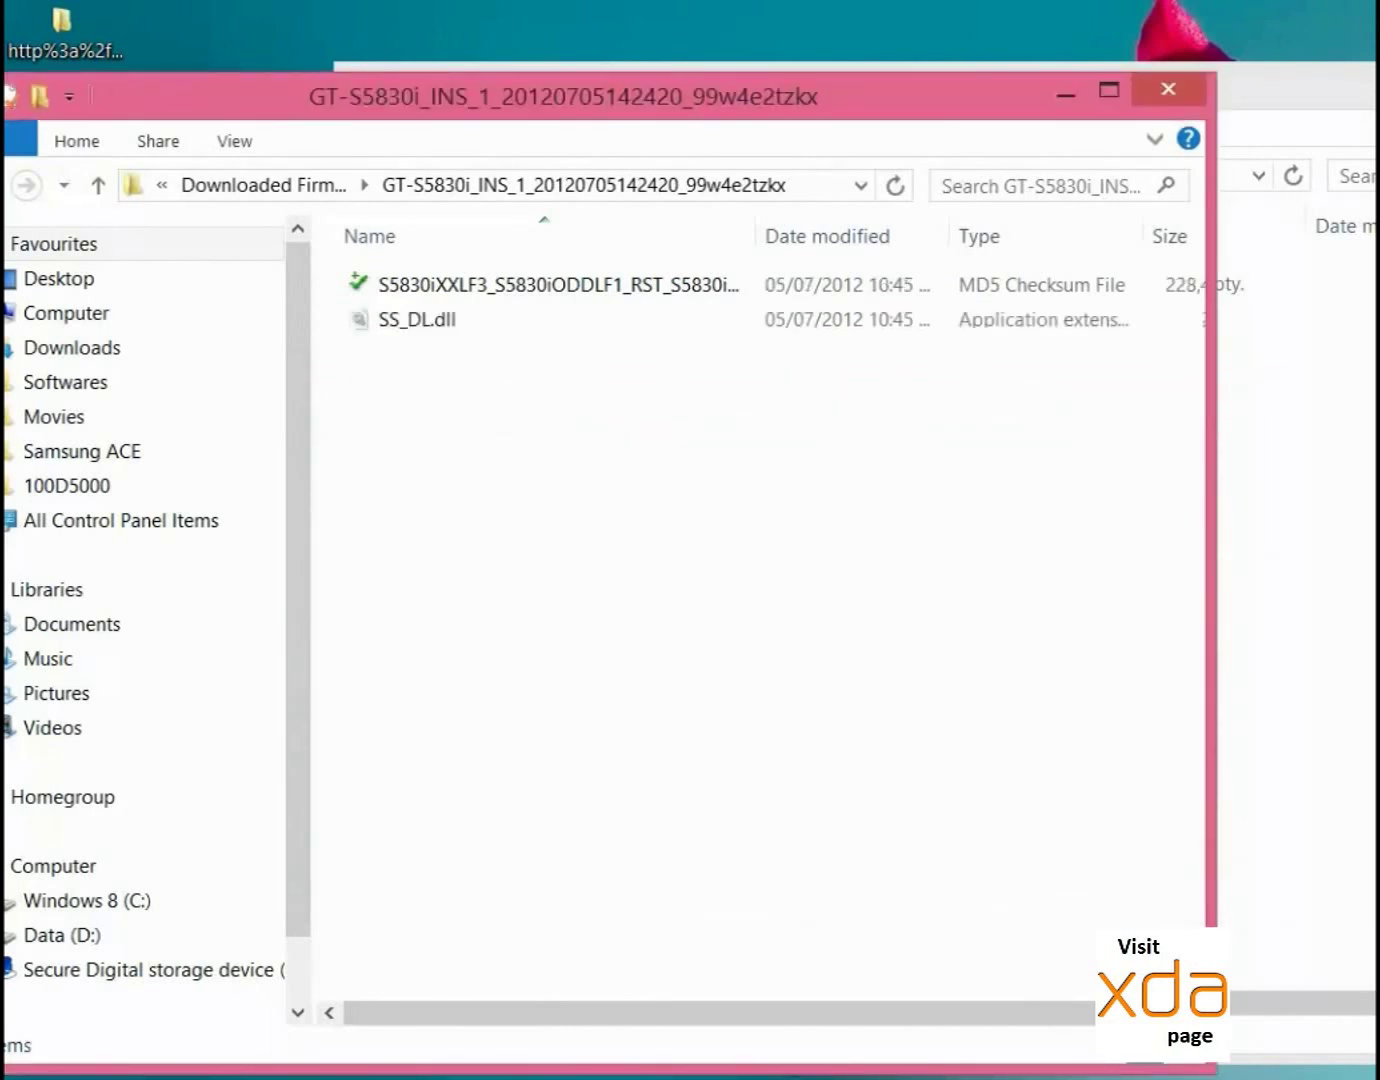
pyautogui.moveTo(465, 391); pyautogui.dragTo(446, 280)
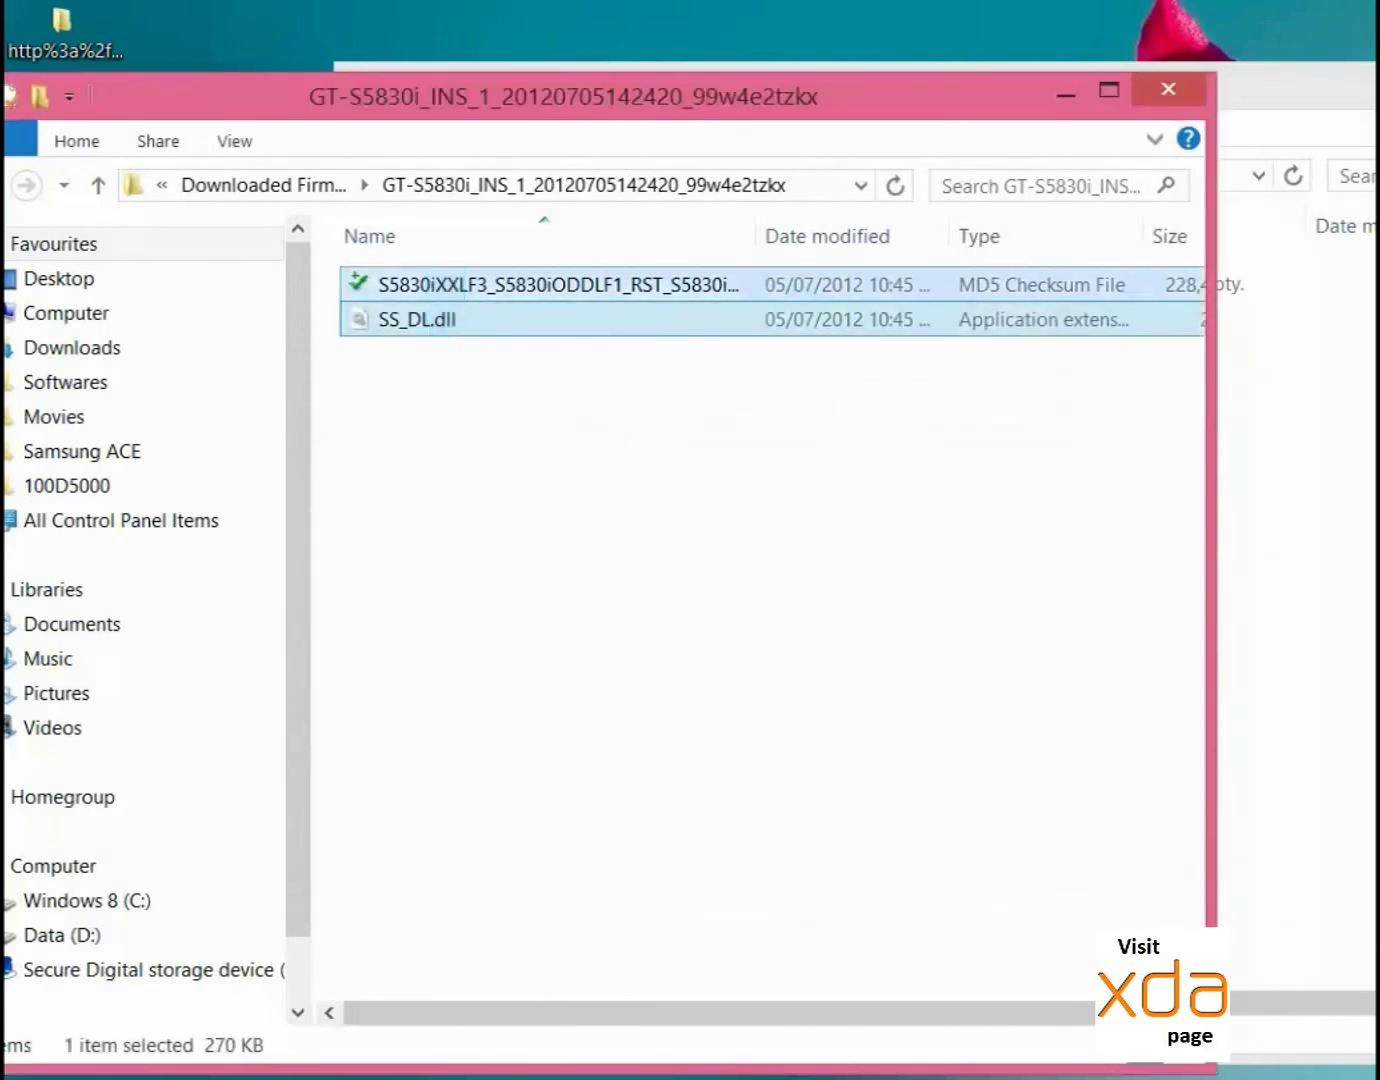
pyautogui.click(1065, 92)
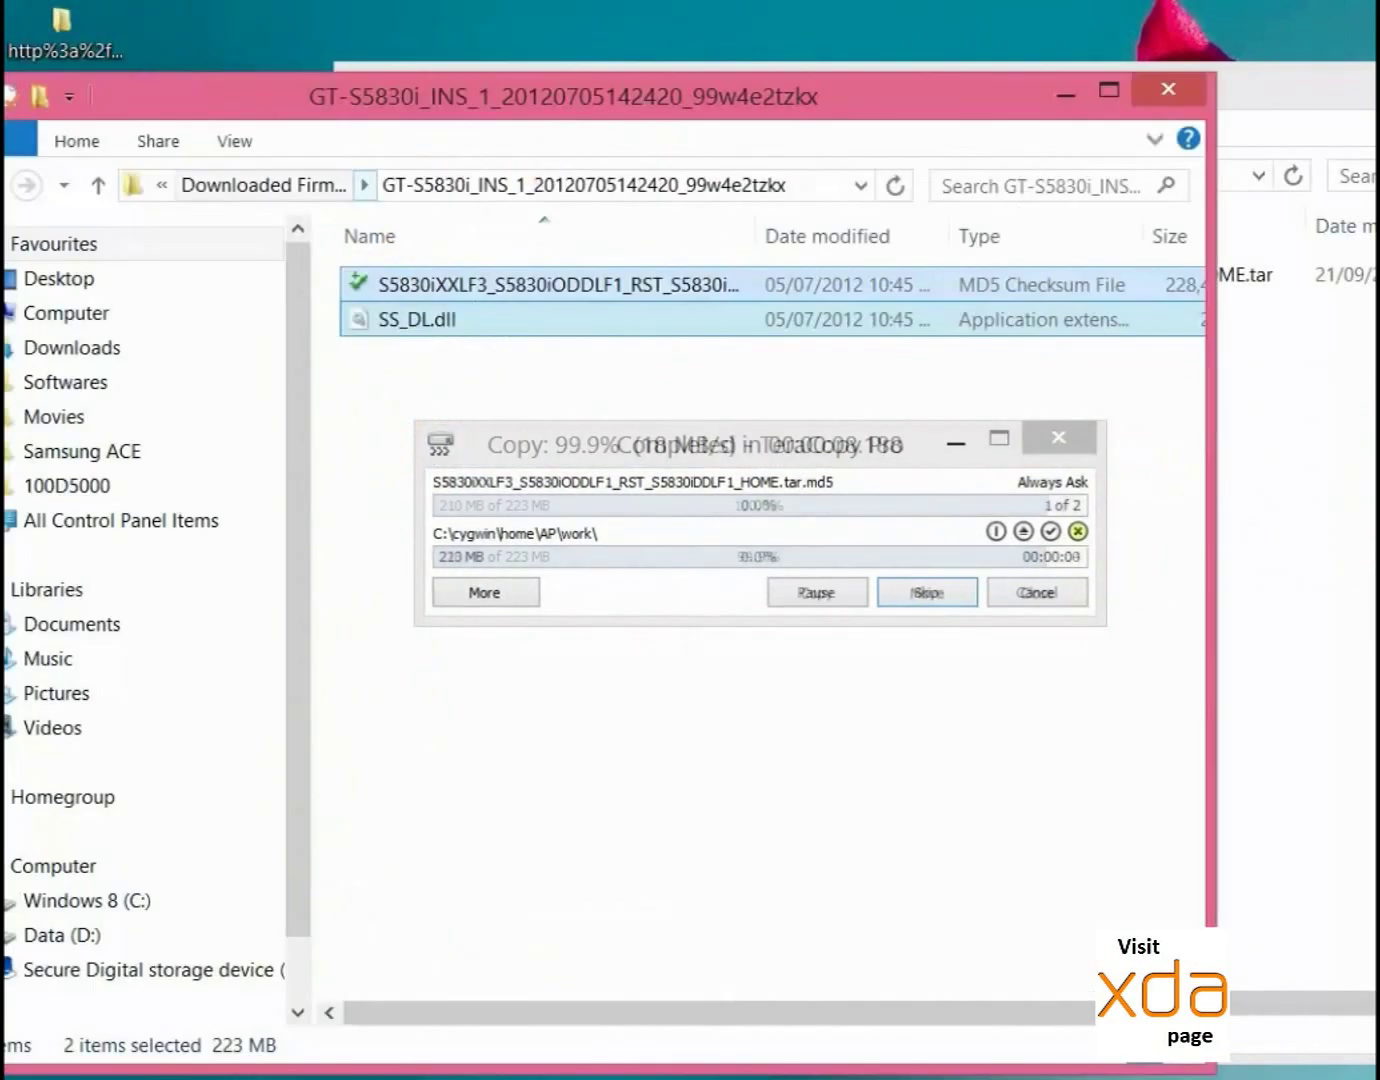
# - Return to the Restore folder and view the contents of its SplitFUS 2 folder
pyautogui.press('BackSpace')
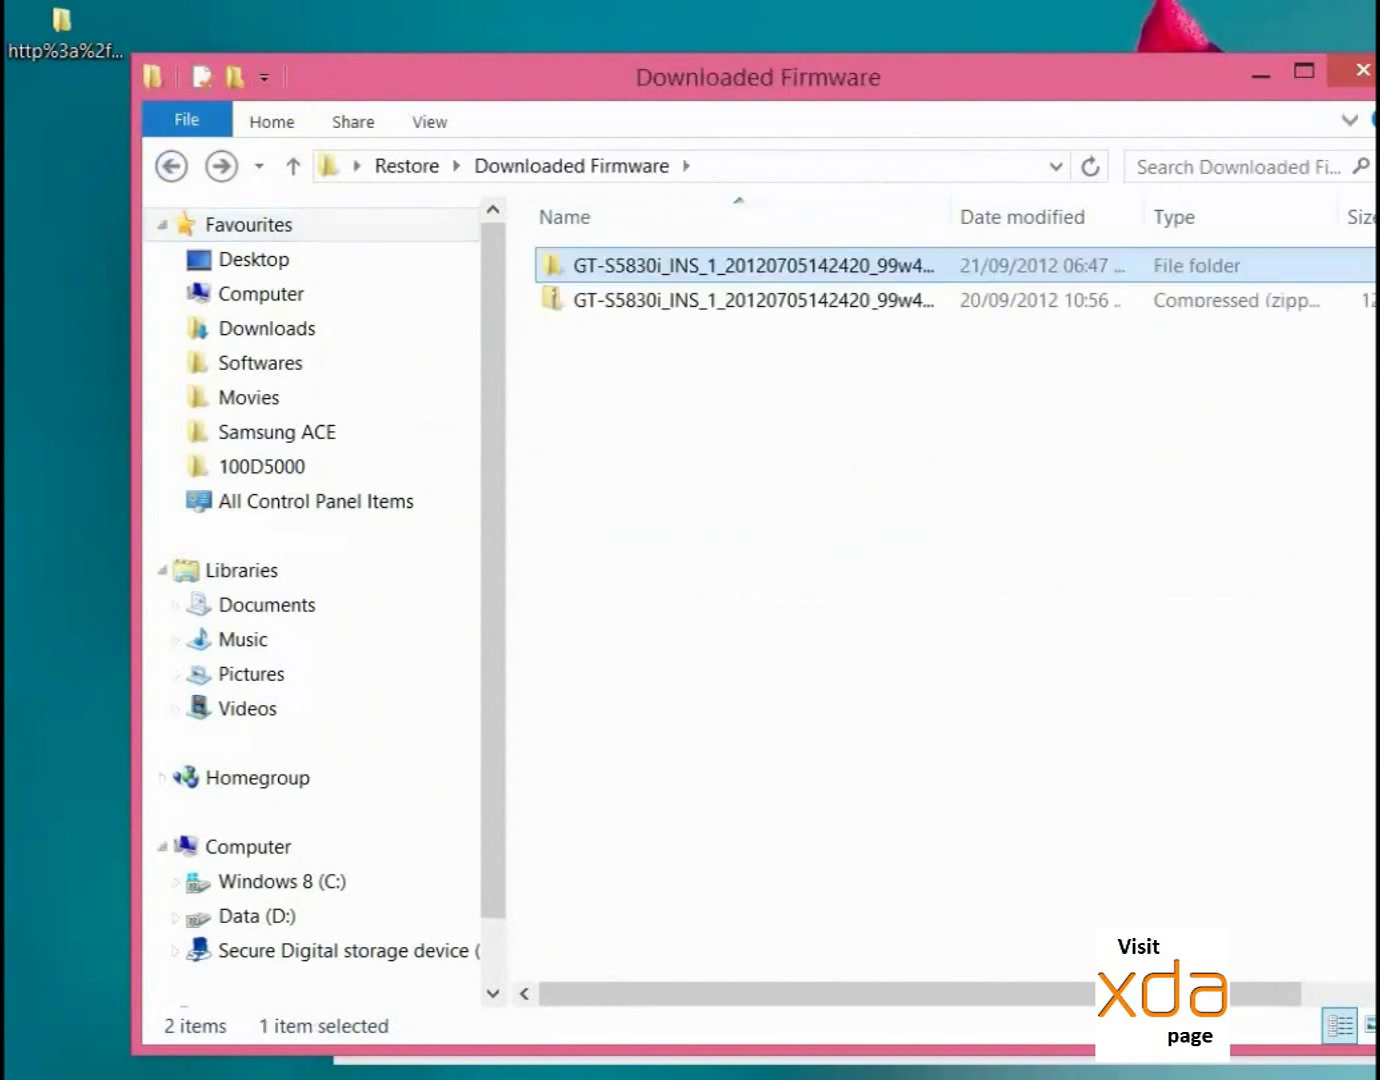
pyautogui.press('BackSpace')
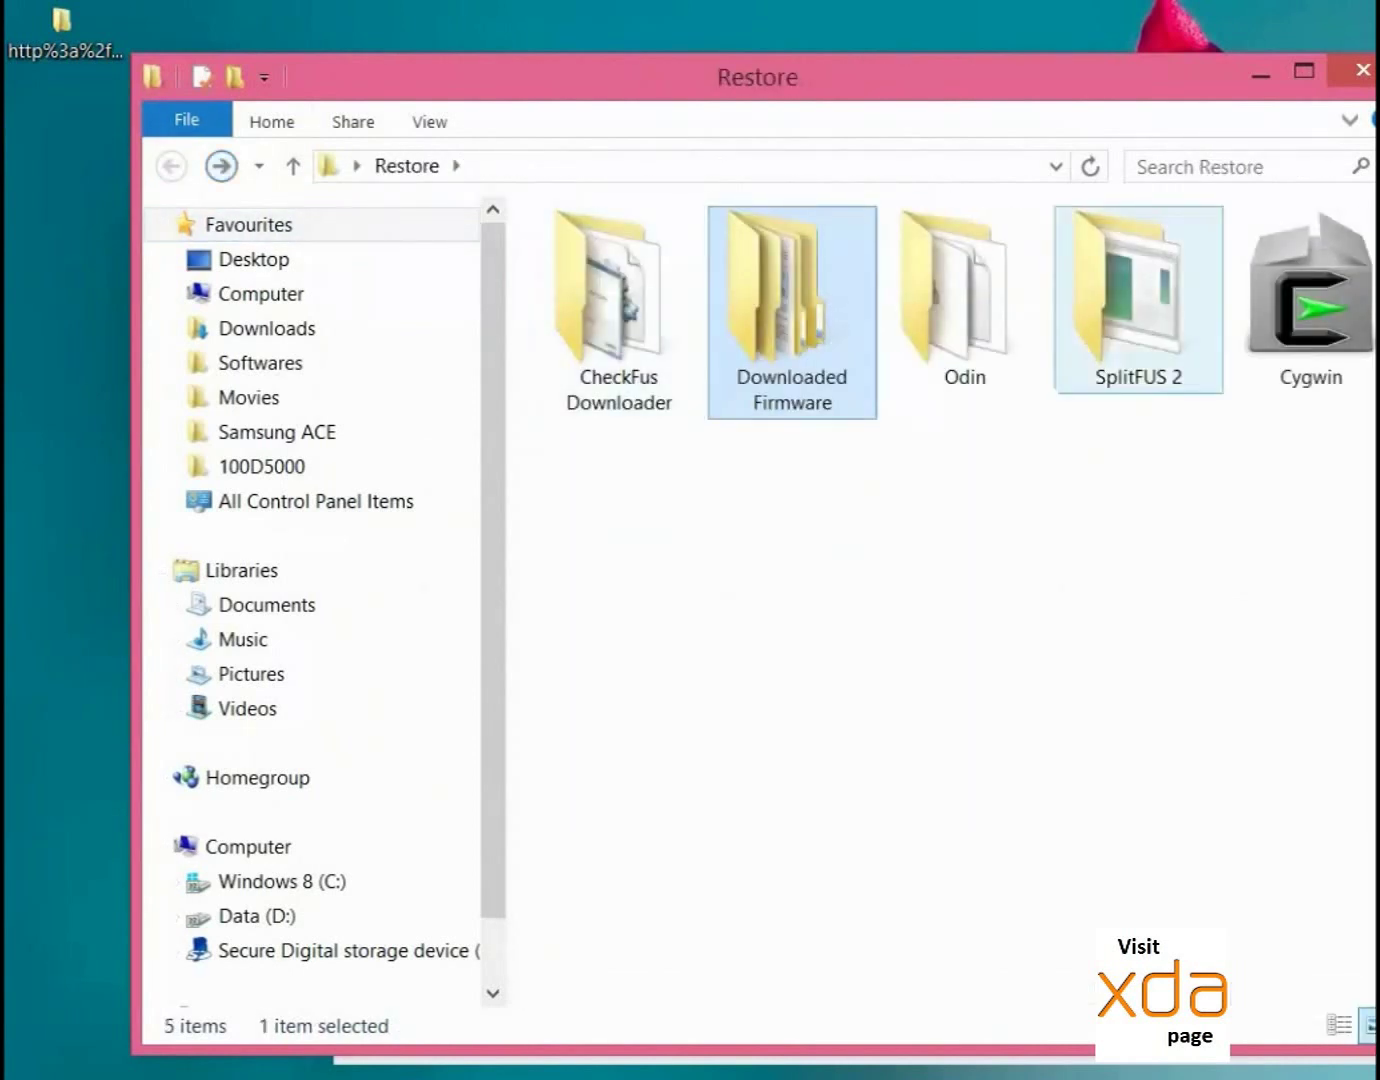
pyautogui.click(1138, 300)
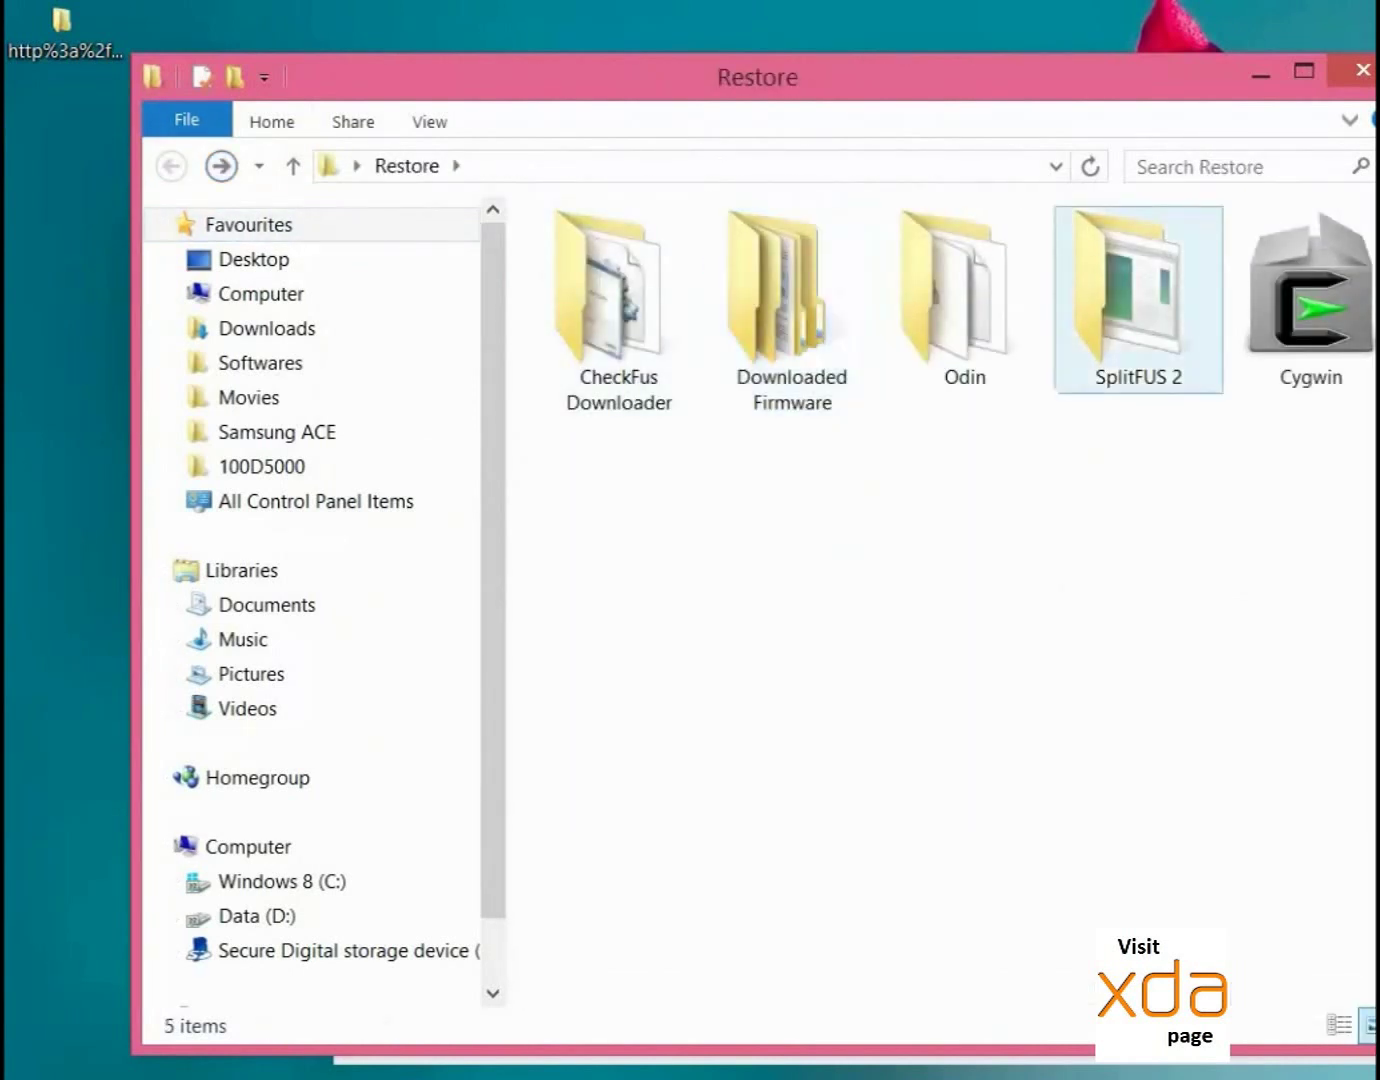
pyautogui.doubleClick(1138, 300)
pyautogui.click(597, 265)
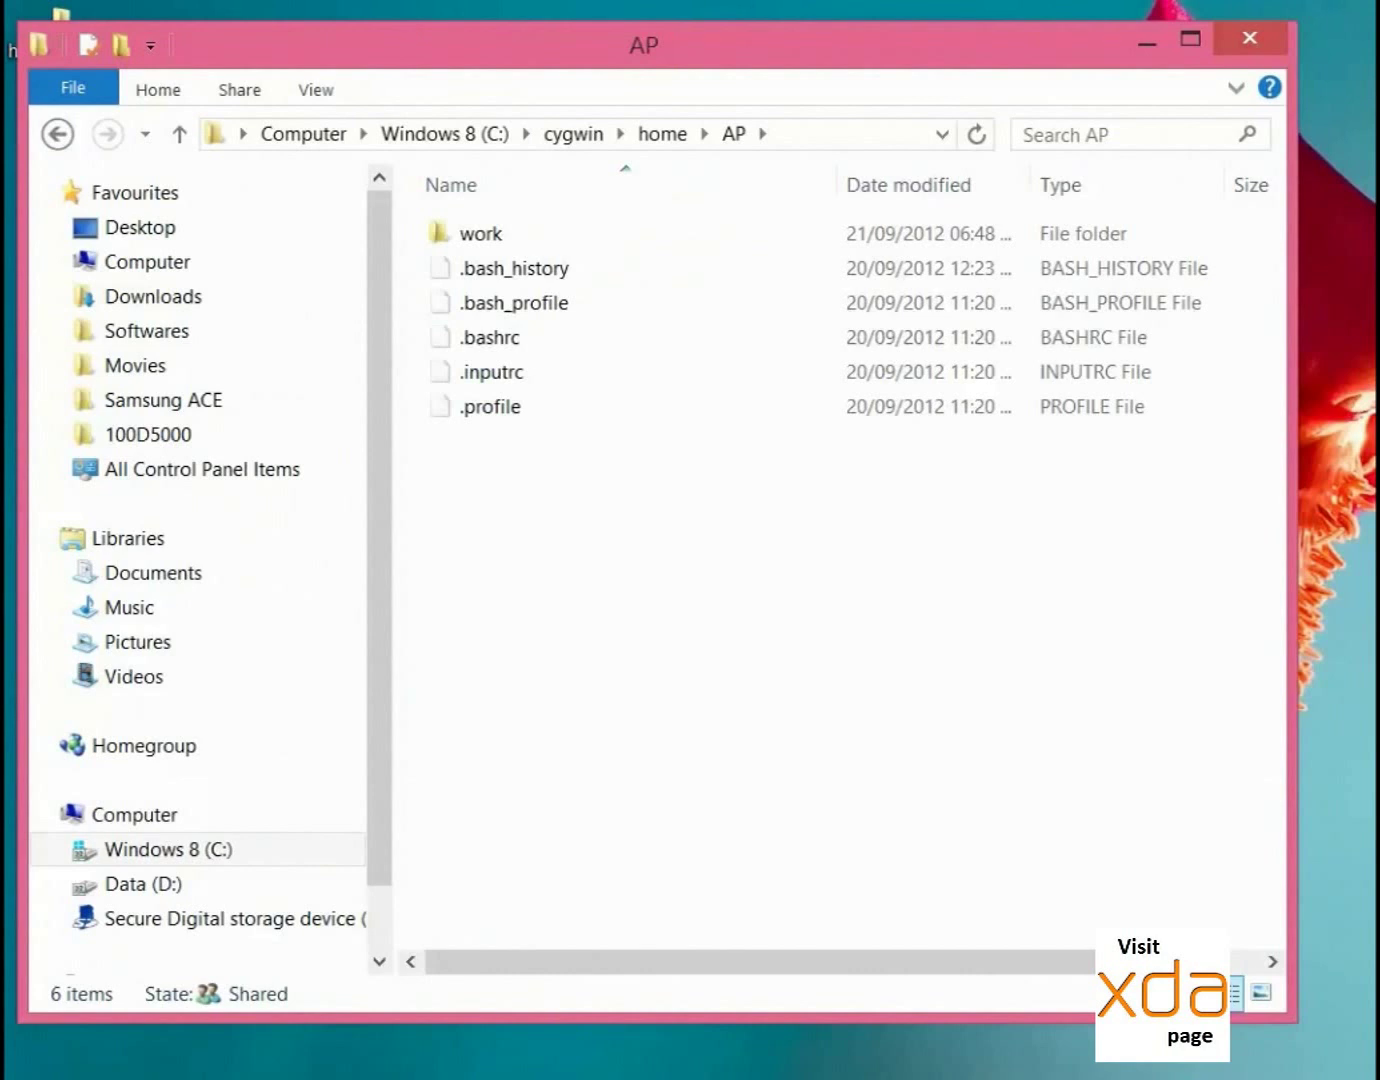
# - Go to C:\cygwin and run the Cygwin Windows batch file to start a terminal
pyautogui.click(573, 134)
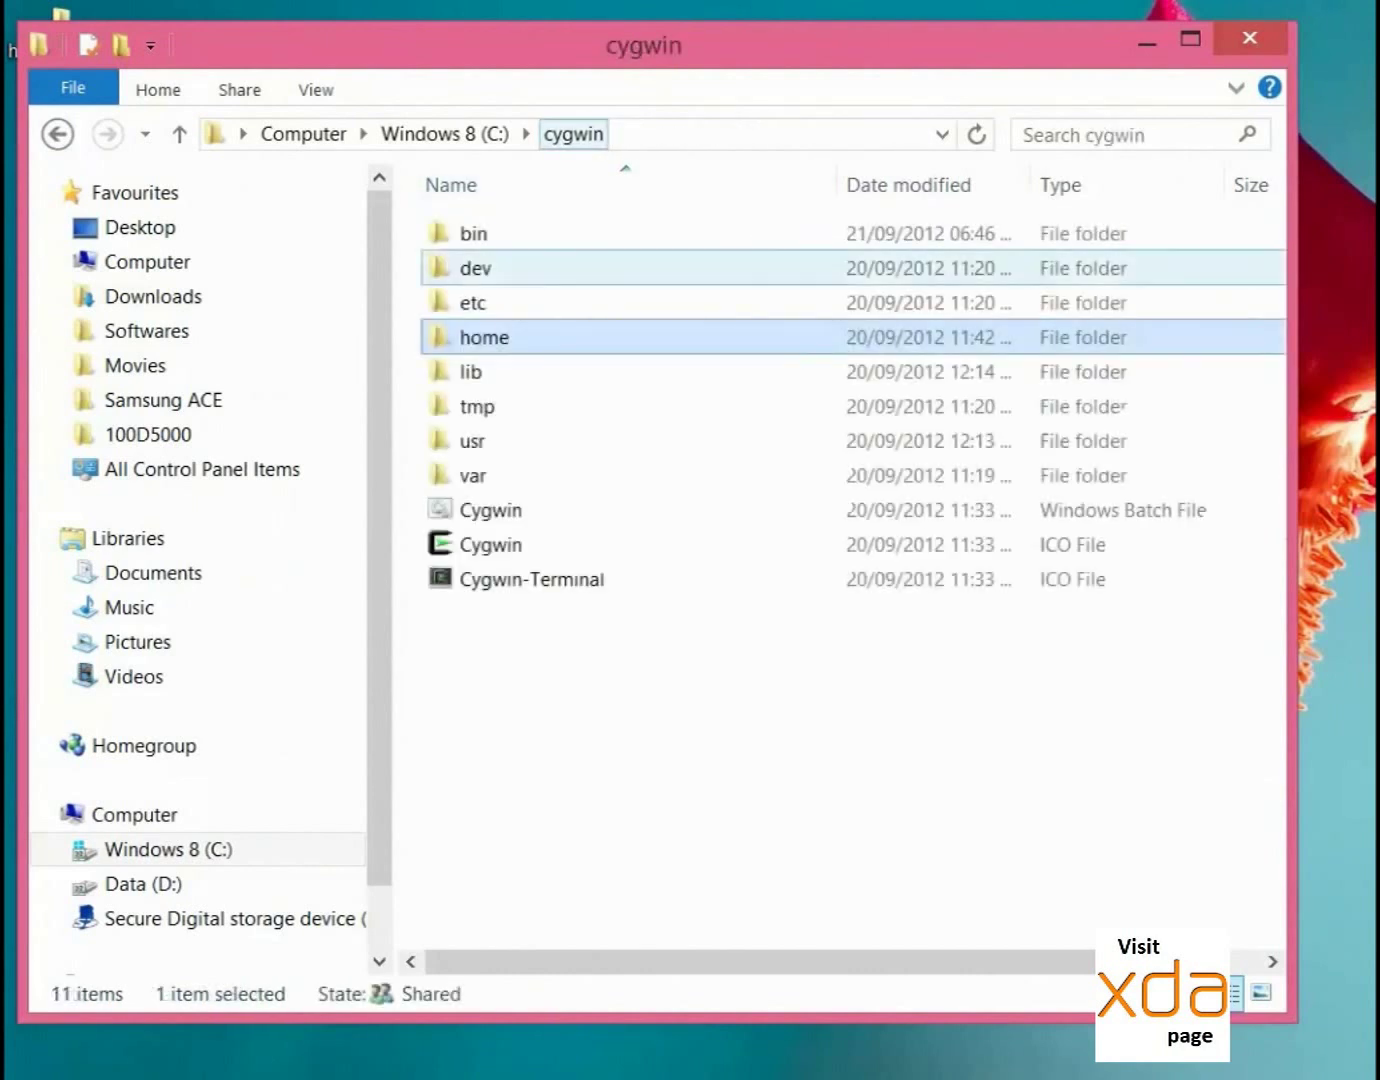
pyautogui.click(600, 630)
pyautogui.click(490, 510)
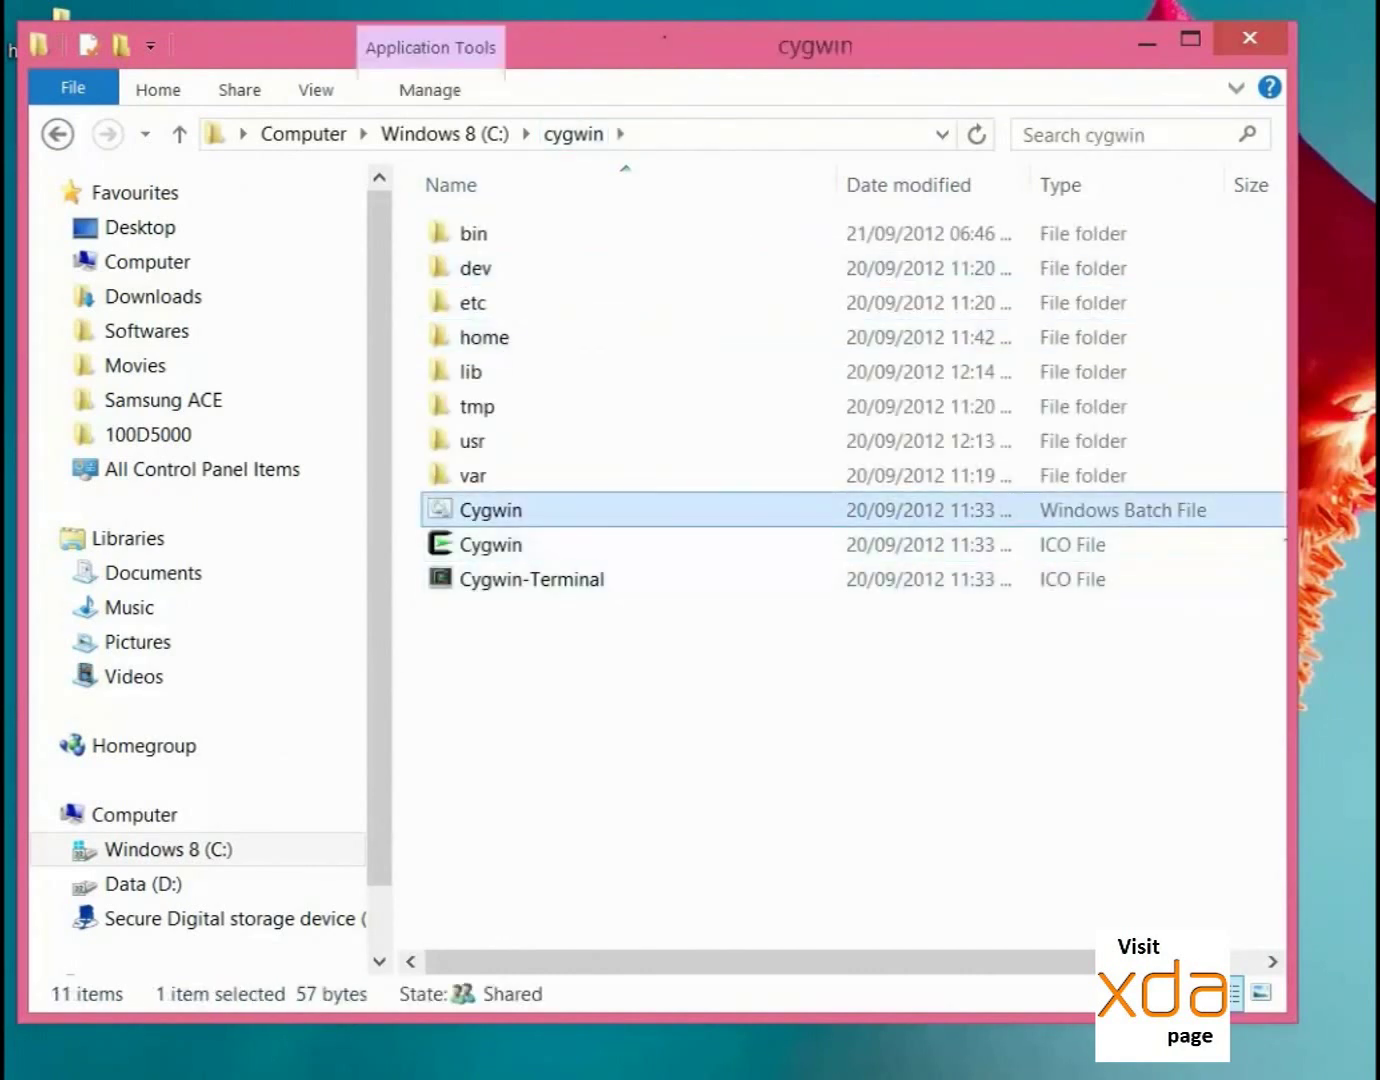
pyautogui.press('Return')
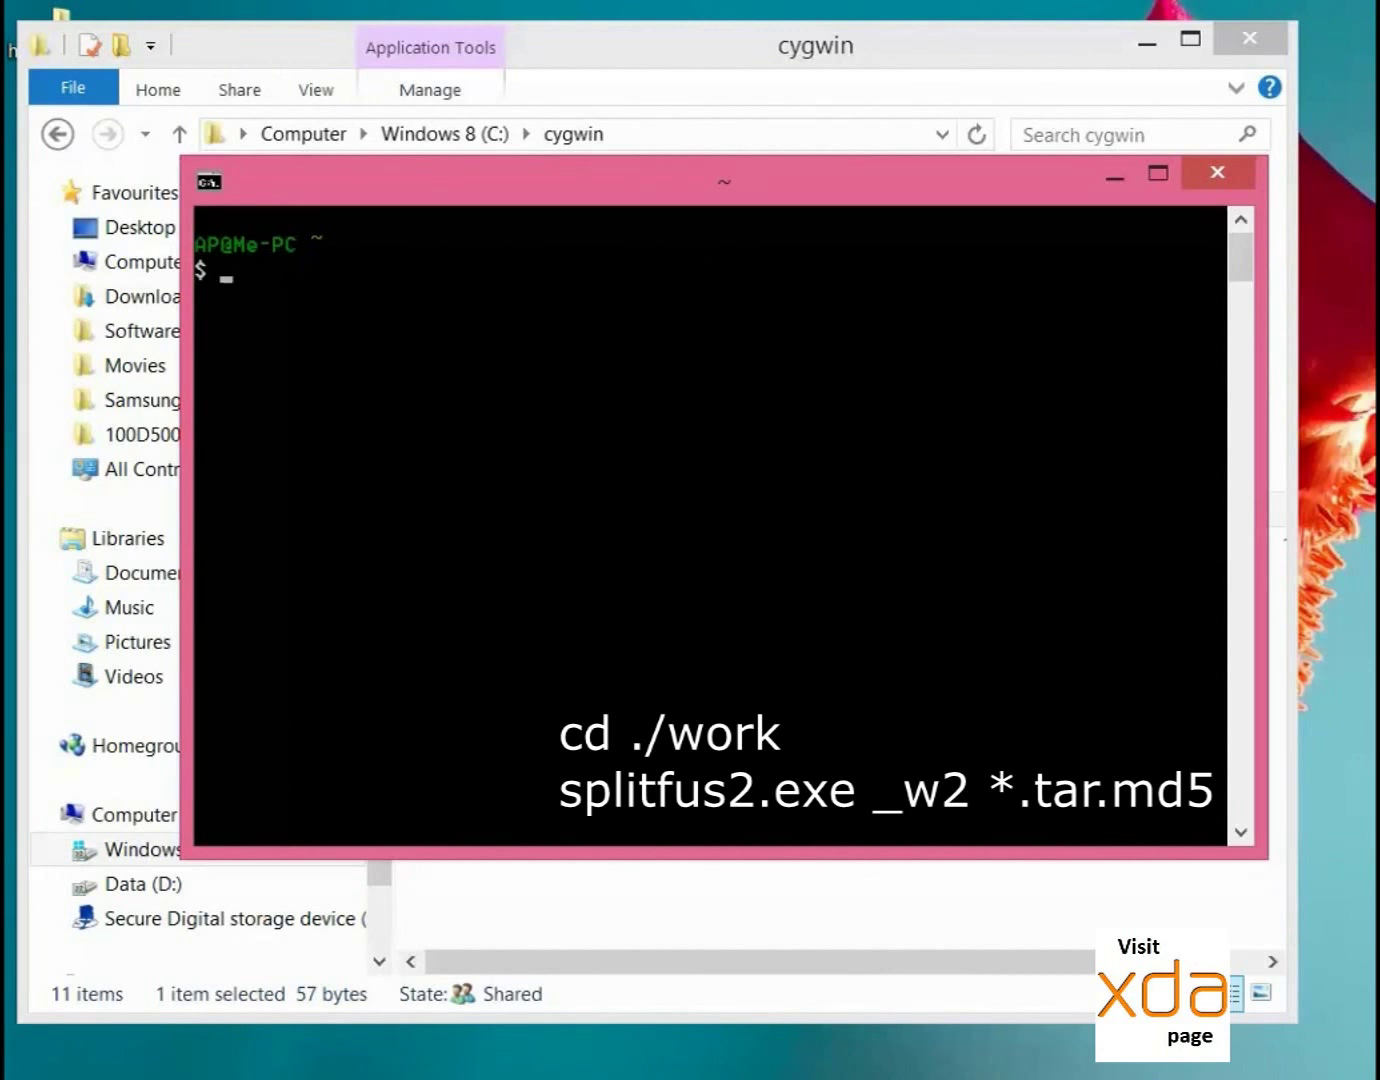
# - Change to the ./work directory in the terminal and run splitfus2.exe without arguments to list its options
pyautogui.write('cd ./work')
pyautogui.press('Return')
pyautogui.write('sp')
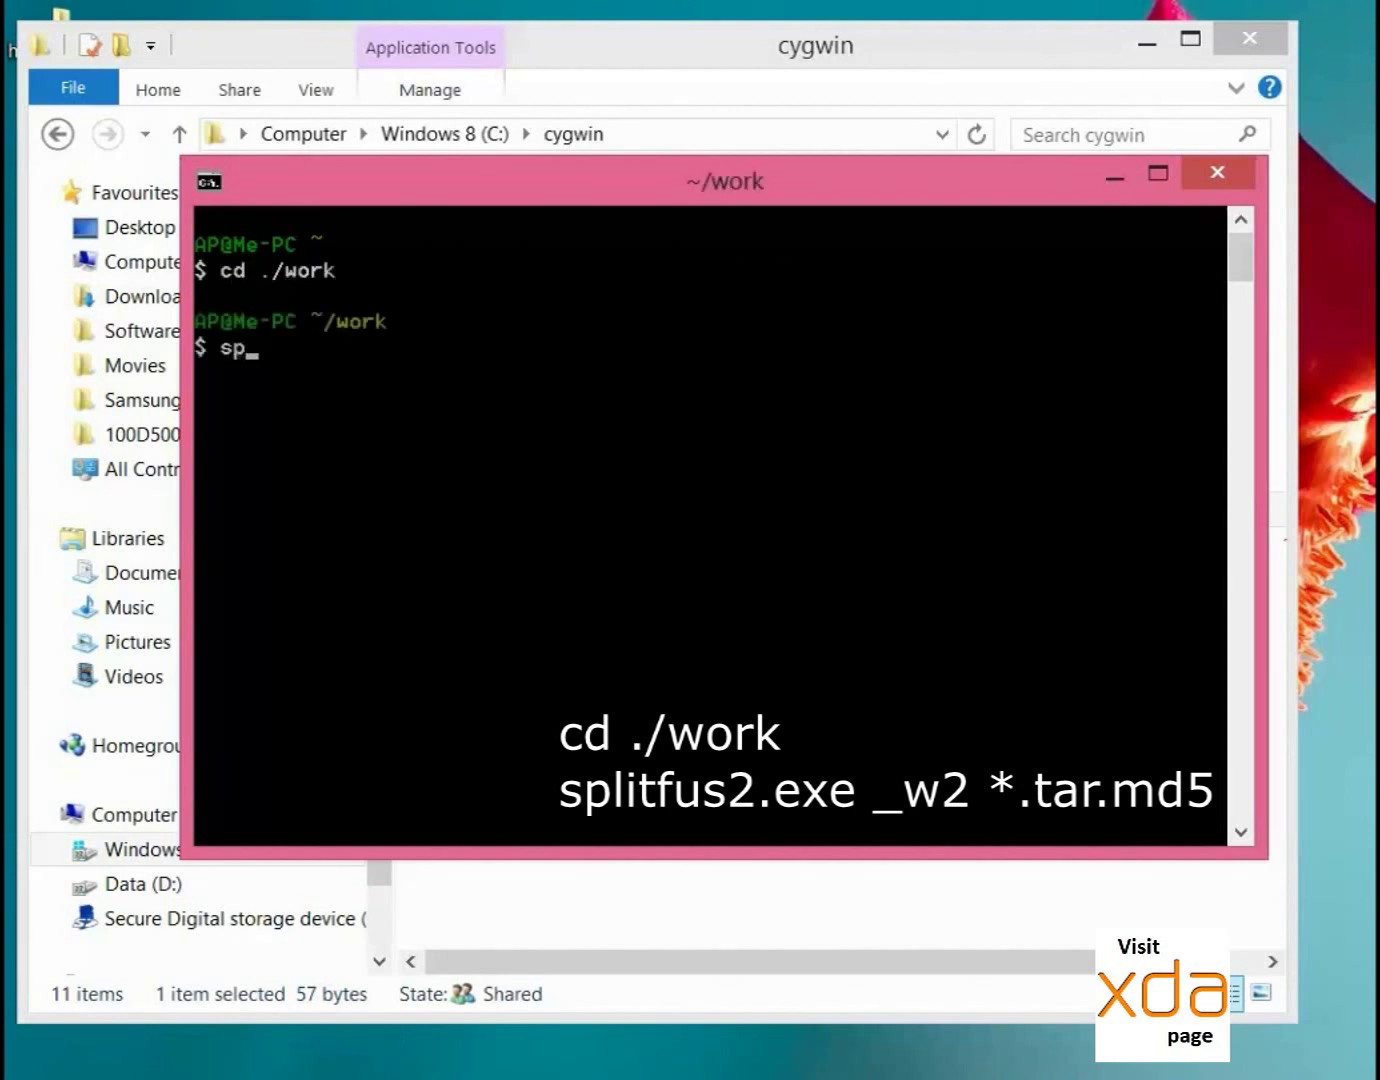
pyautogui.write('litfus2.exe')
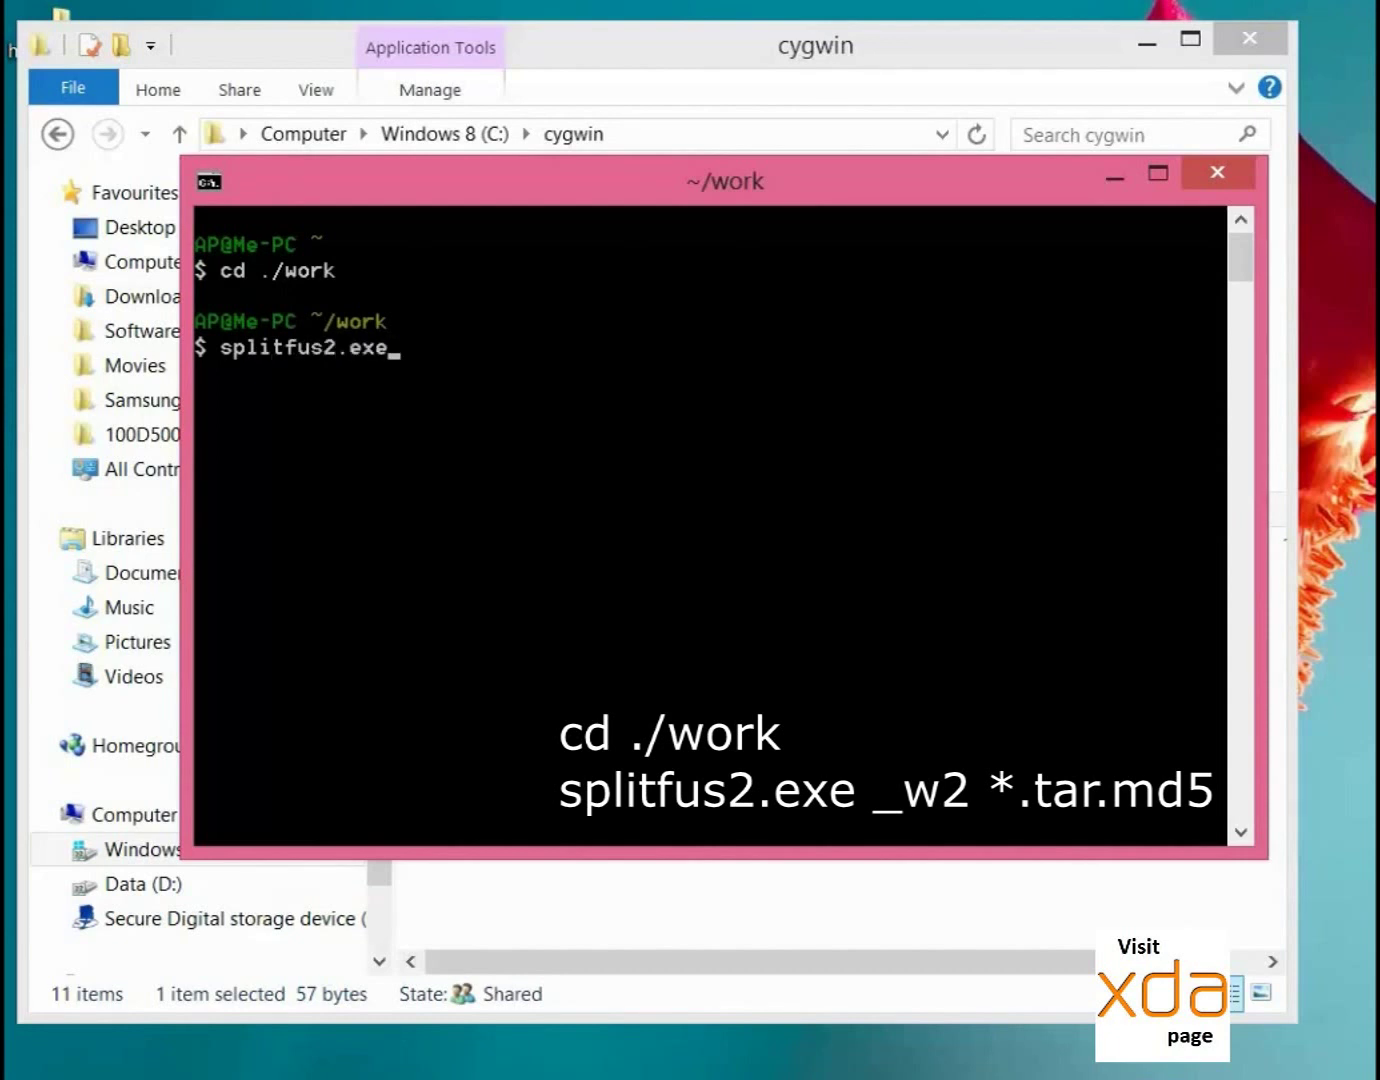
pyautogui.press('Return')
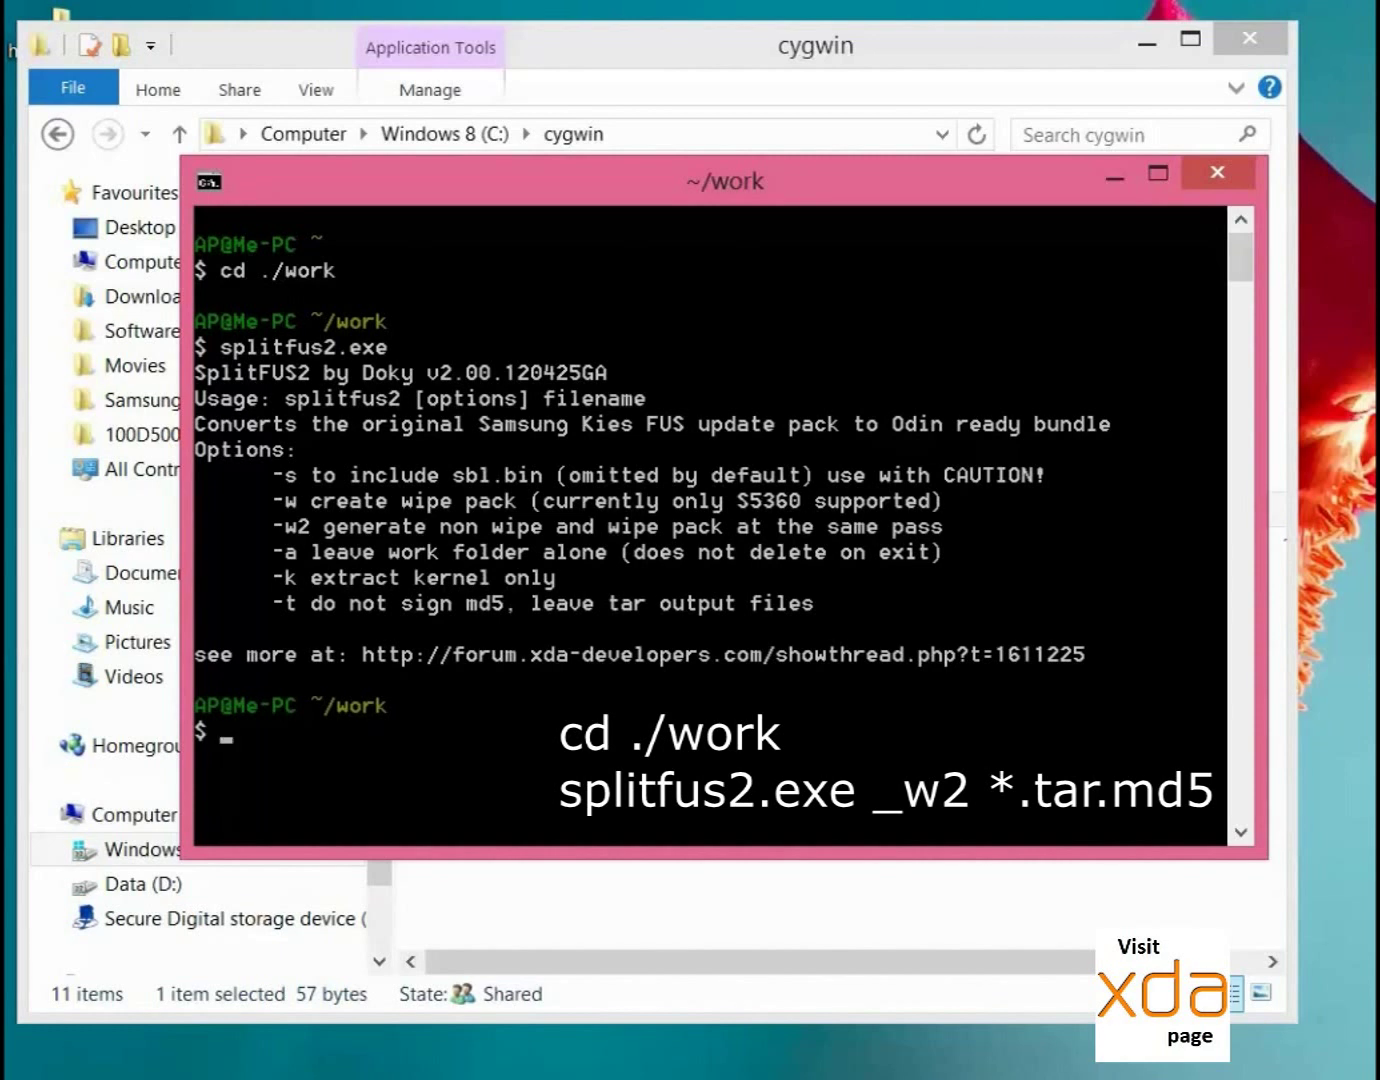
# - Run splitfus2.exe with the -w2 option on *.tar.md5 to generate both the non-wipe and wipe packages
pyautogui.write('splitfus2.exe')
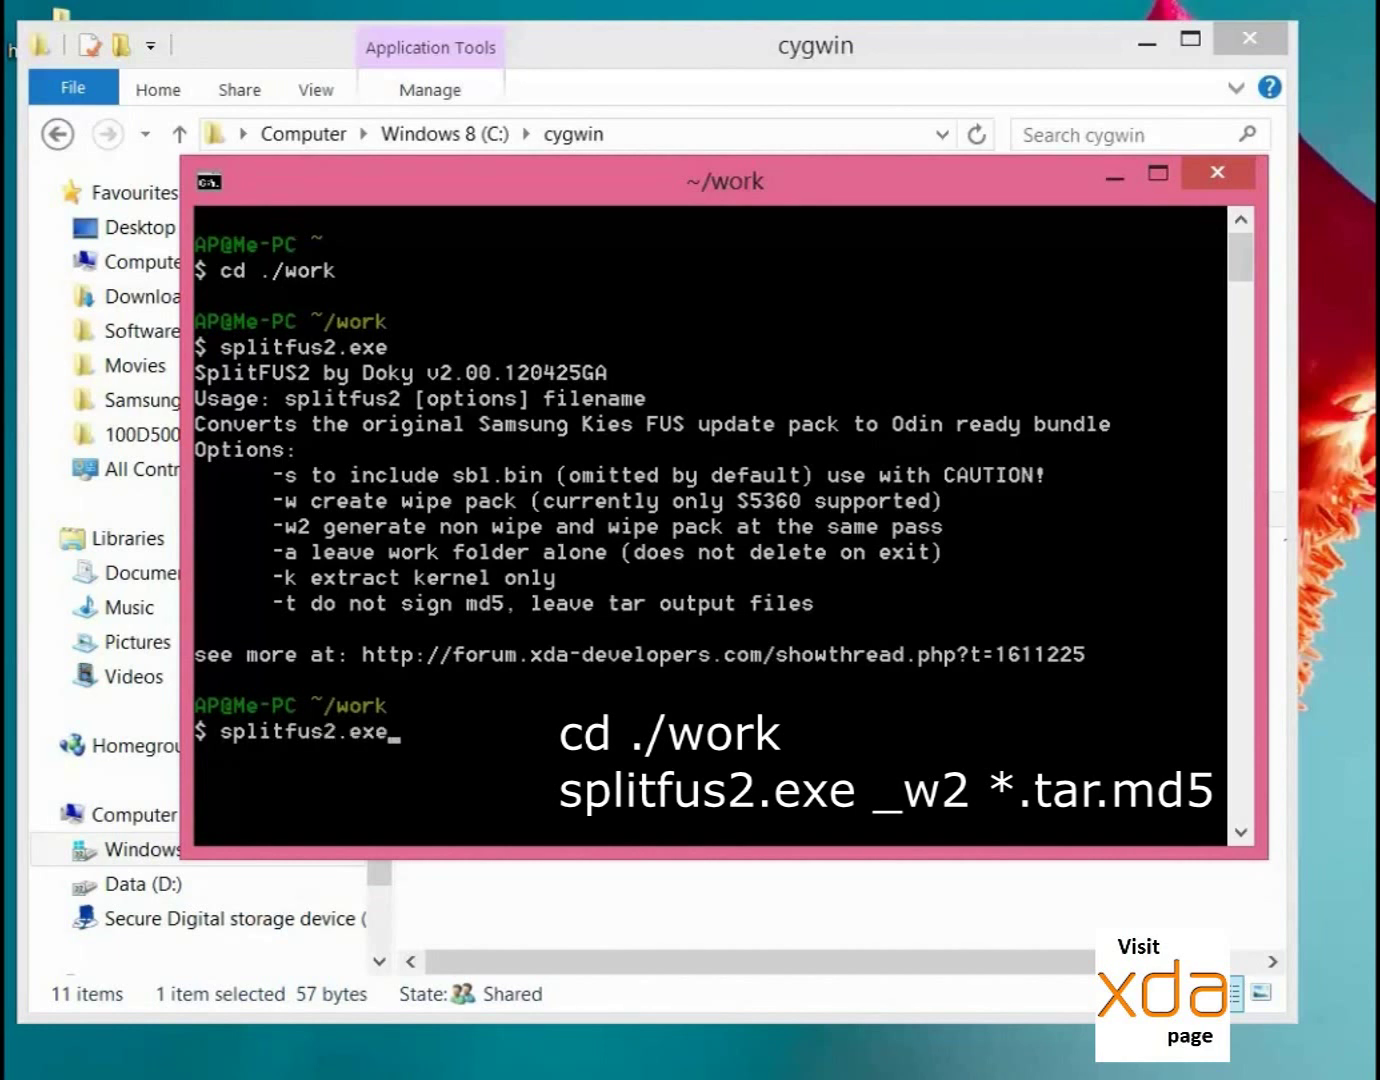
pyautogui.write(' -w2 *.tar.md5')
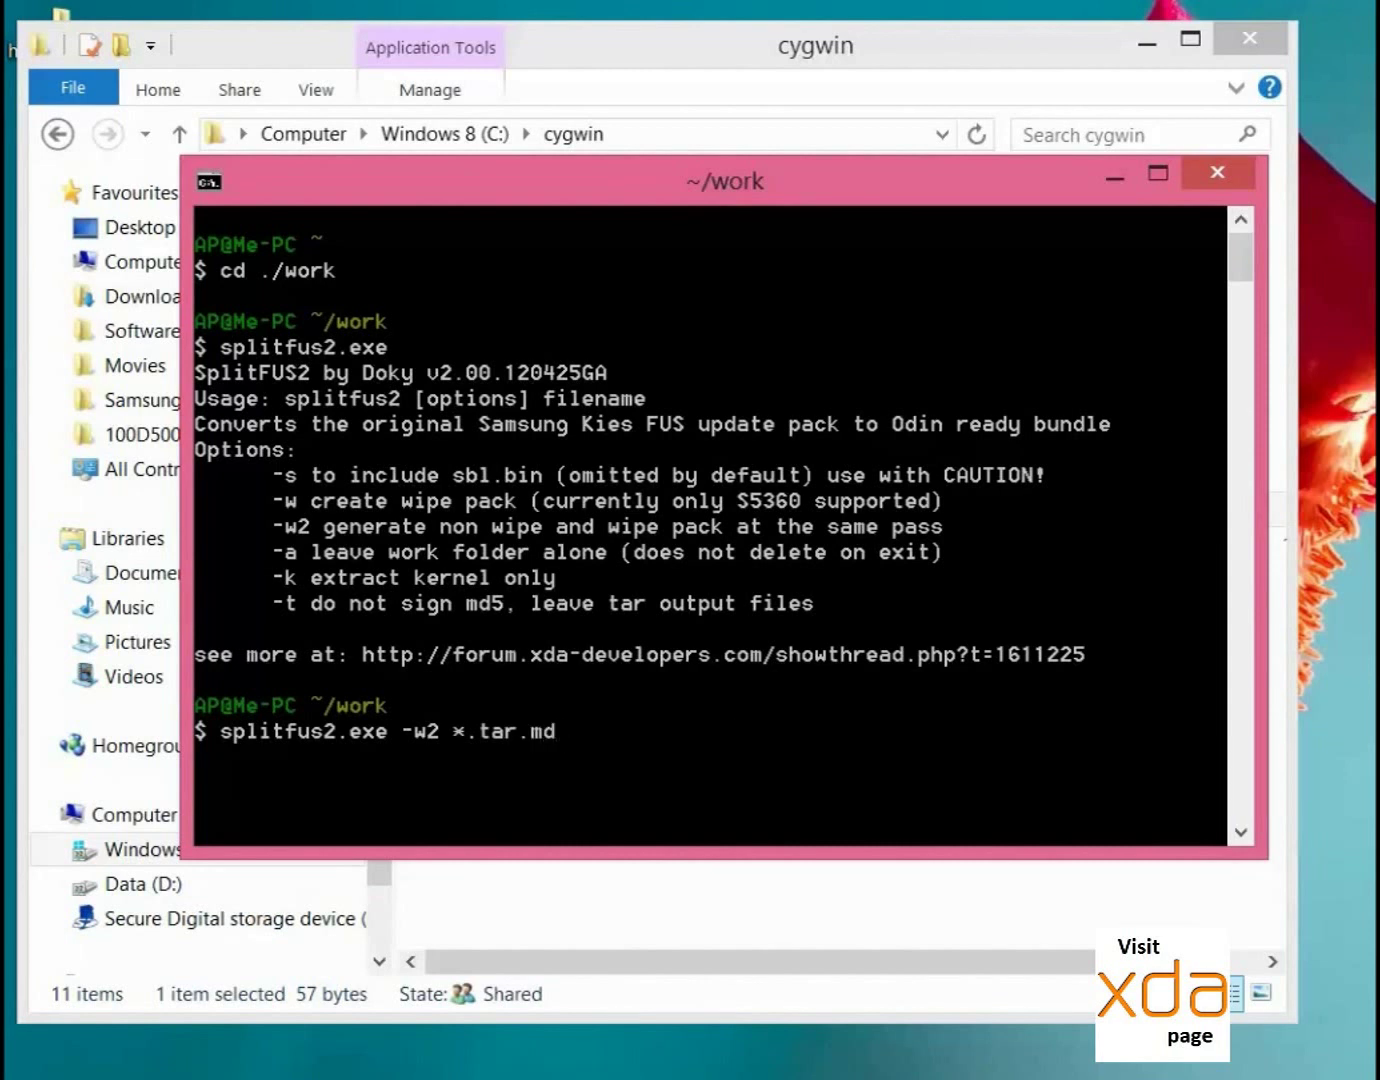
pyautogui.press('Return')
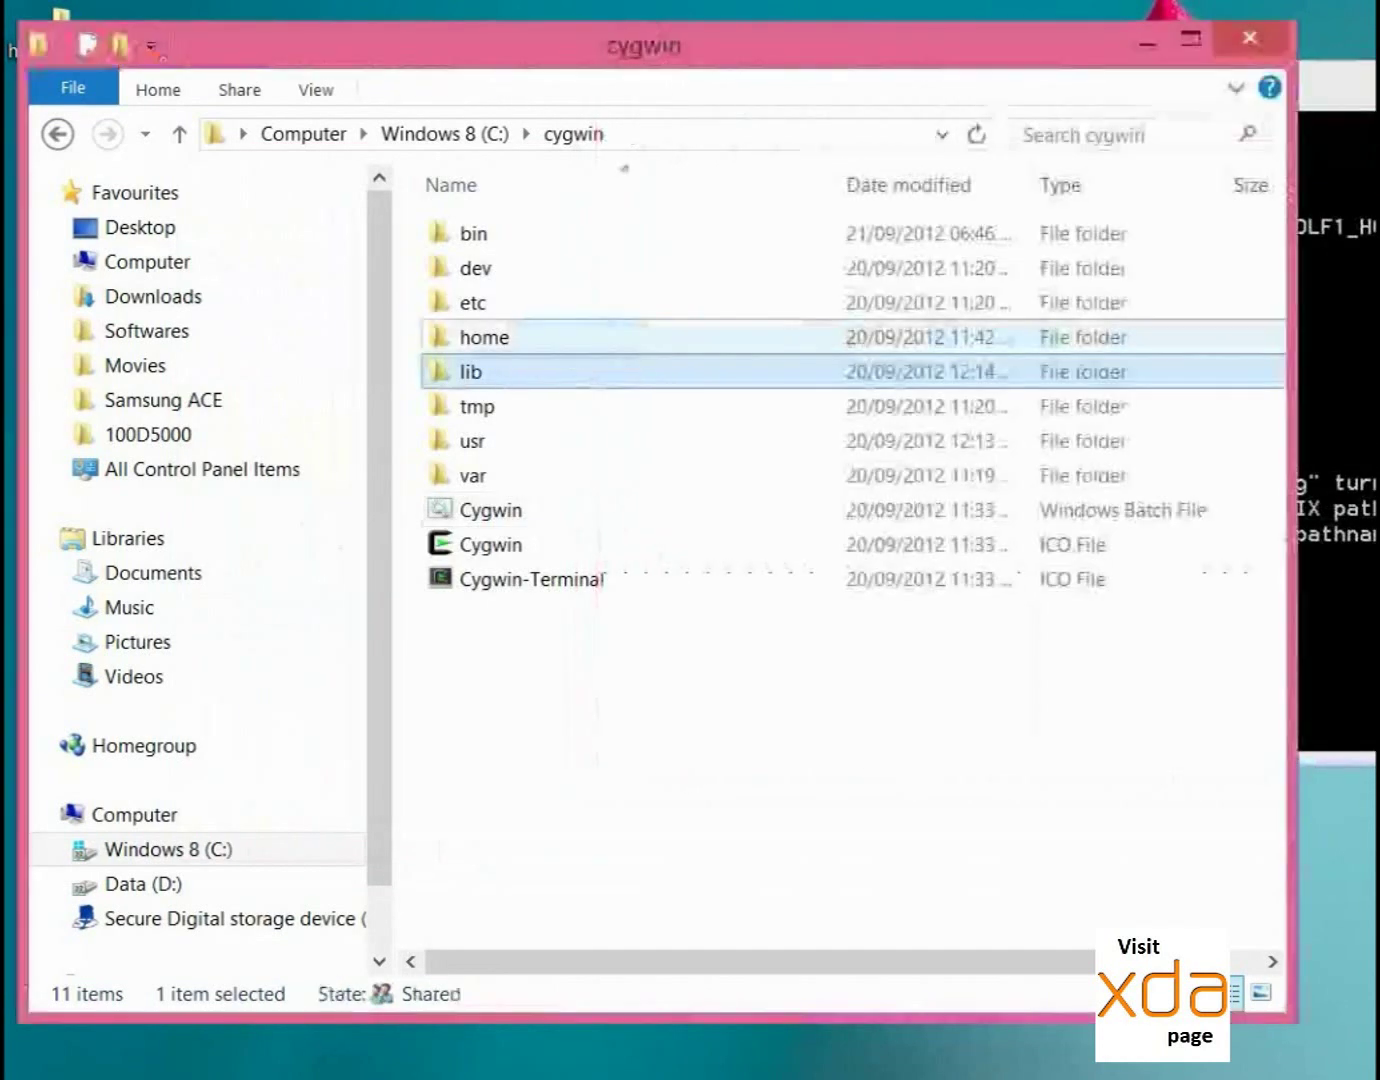
# - Open the home\AP\work folder inside C:\cygwin in File Explorer
pyautogui.doubleClick(484, 337)
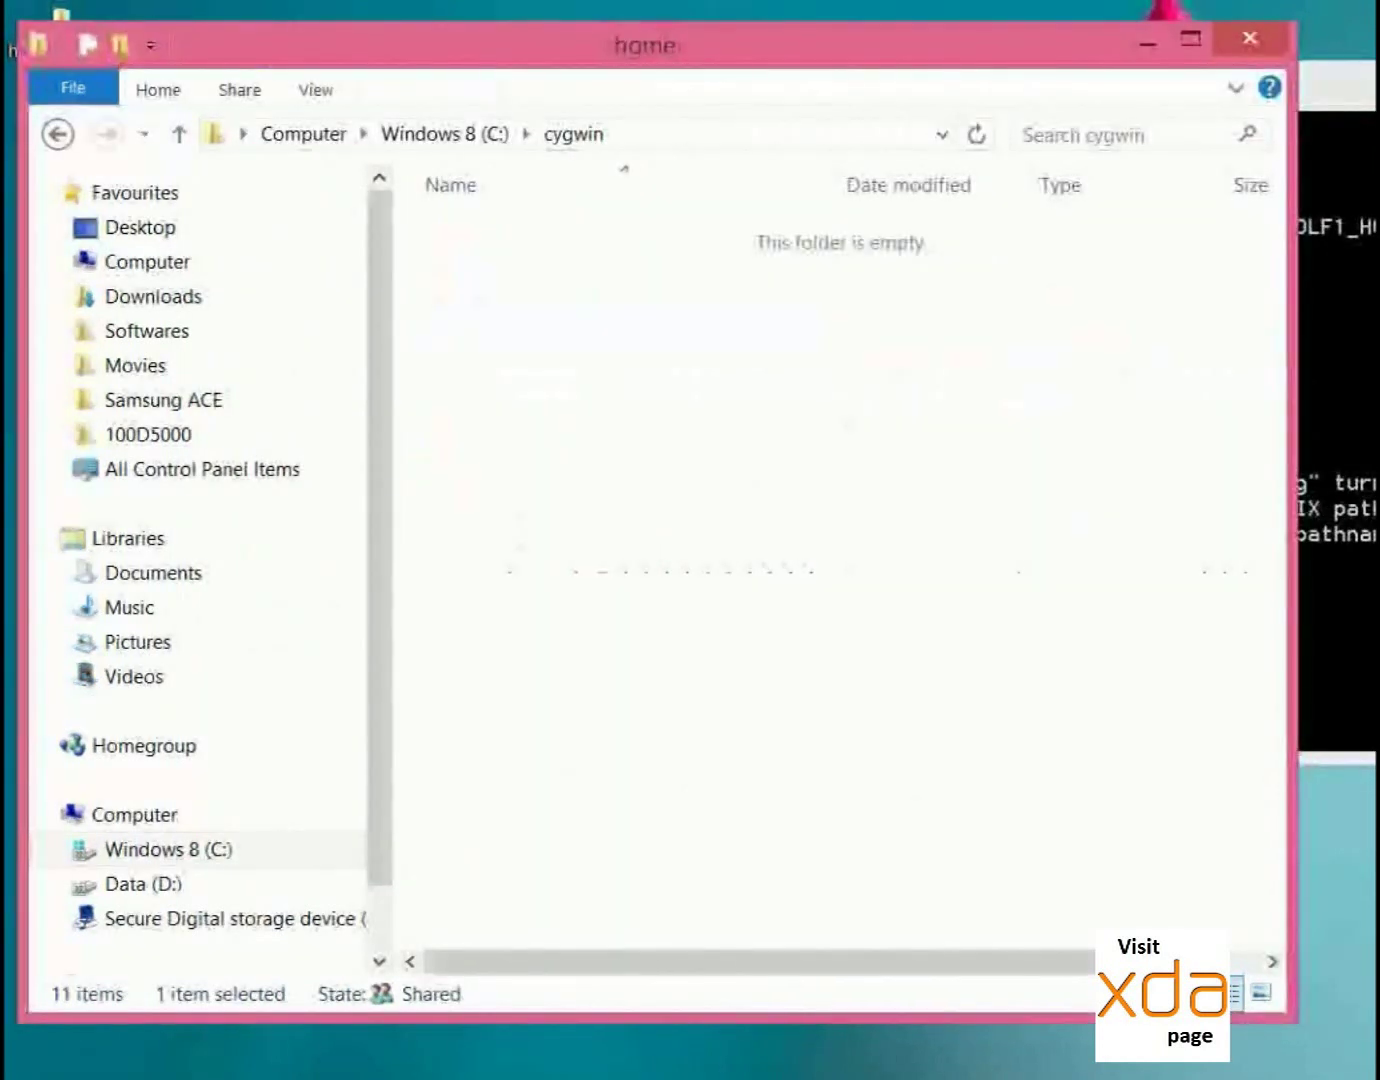
pyautogui.doubleClick(480, 233)
pyautogui.doubleClick(480, 233)
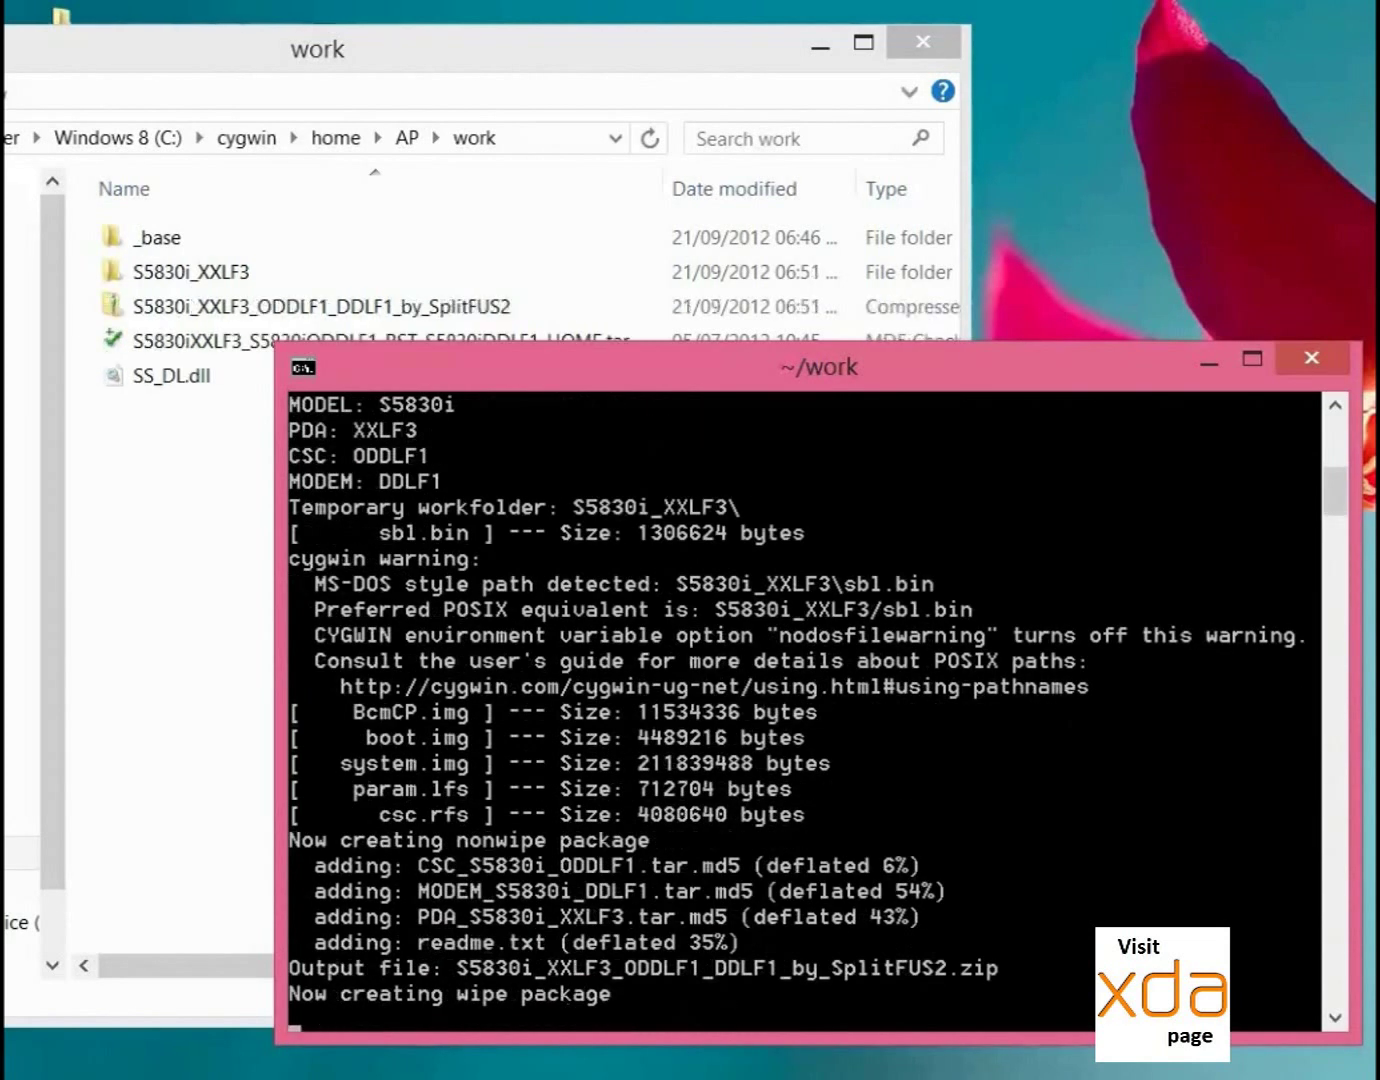
pyautogui.moveTo(755, 366)
pyautogui.mouseDown()
pyautogui.moveTo(717, 375)
pyautogui.moveTo(752, 361)
pyautogui.mouseUp()
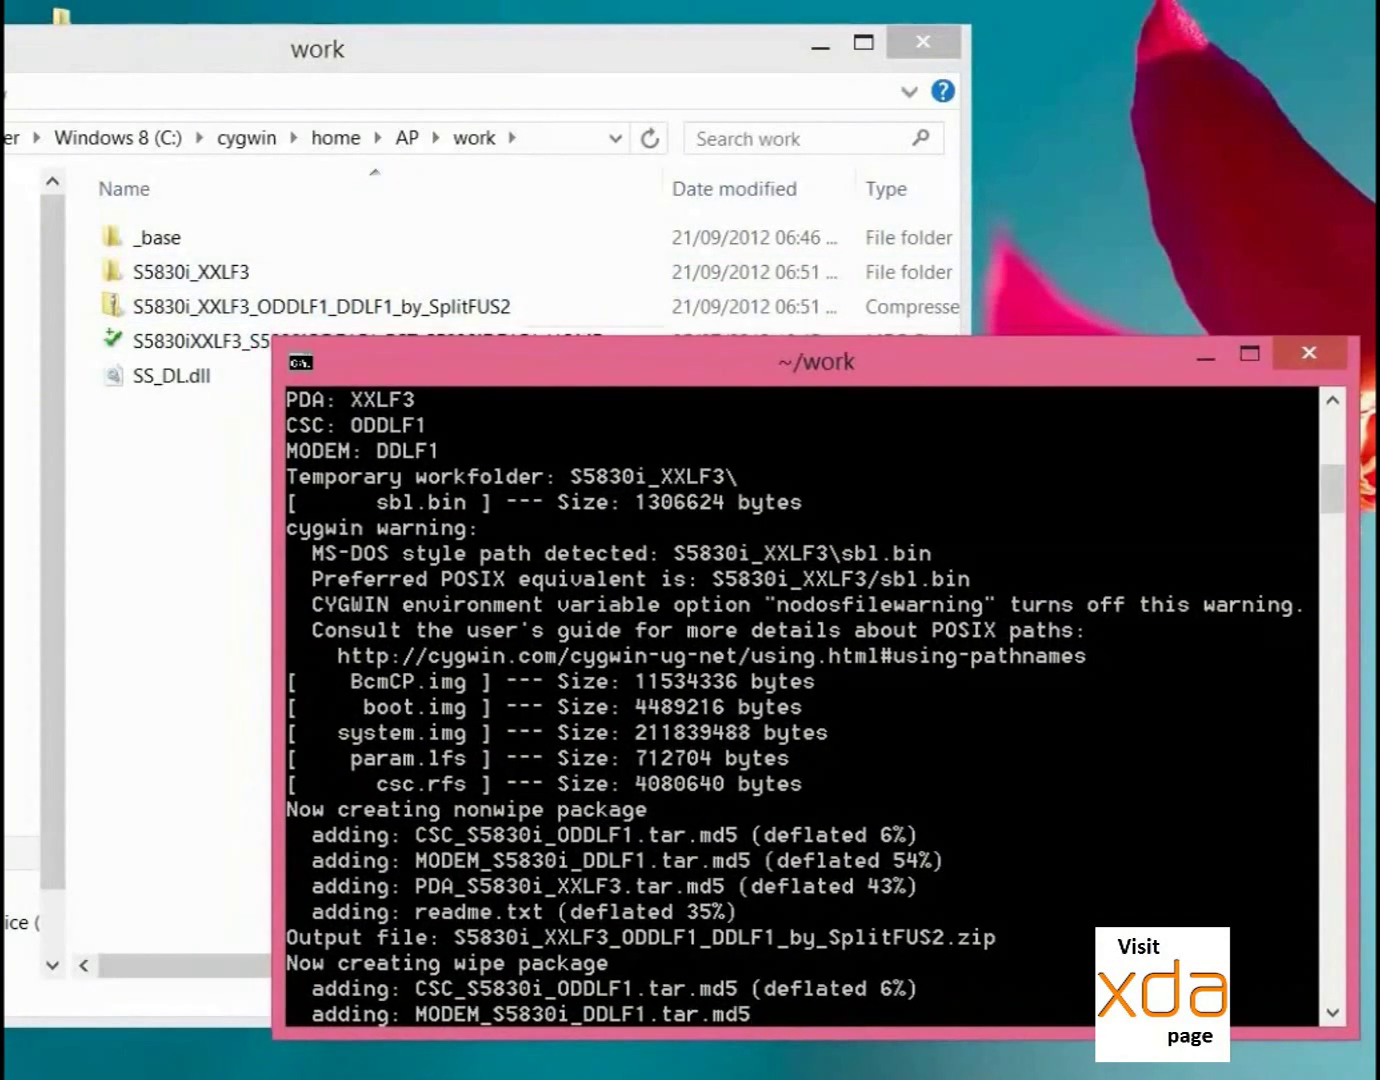
pyautogui.moveTo(816, 361); pyautogui.dragTo(812, 358)
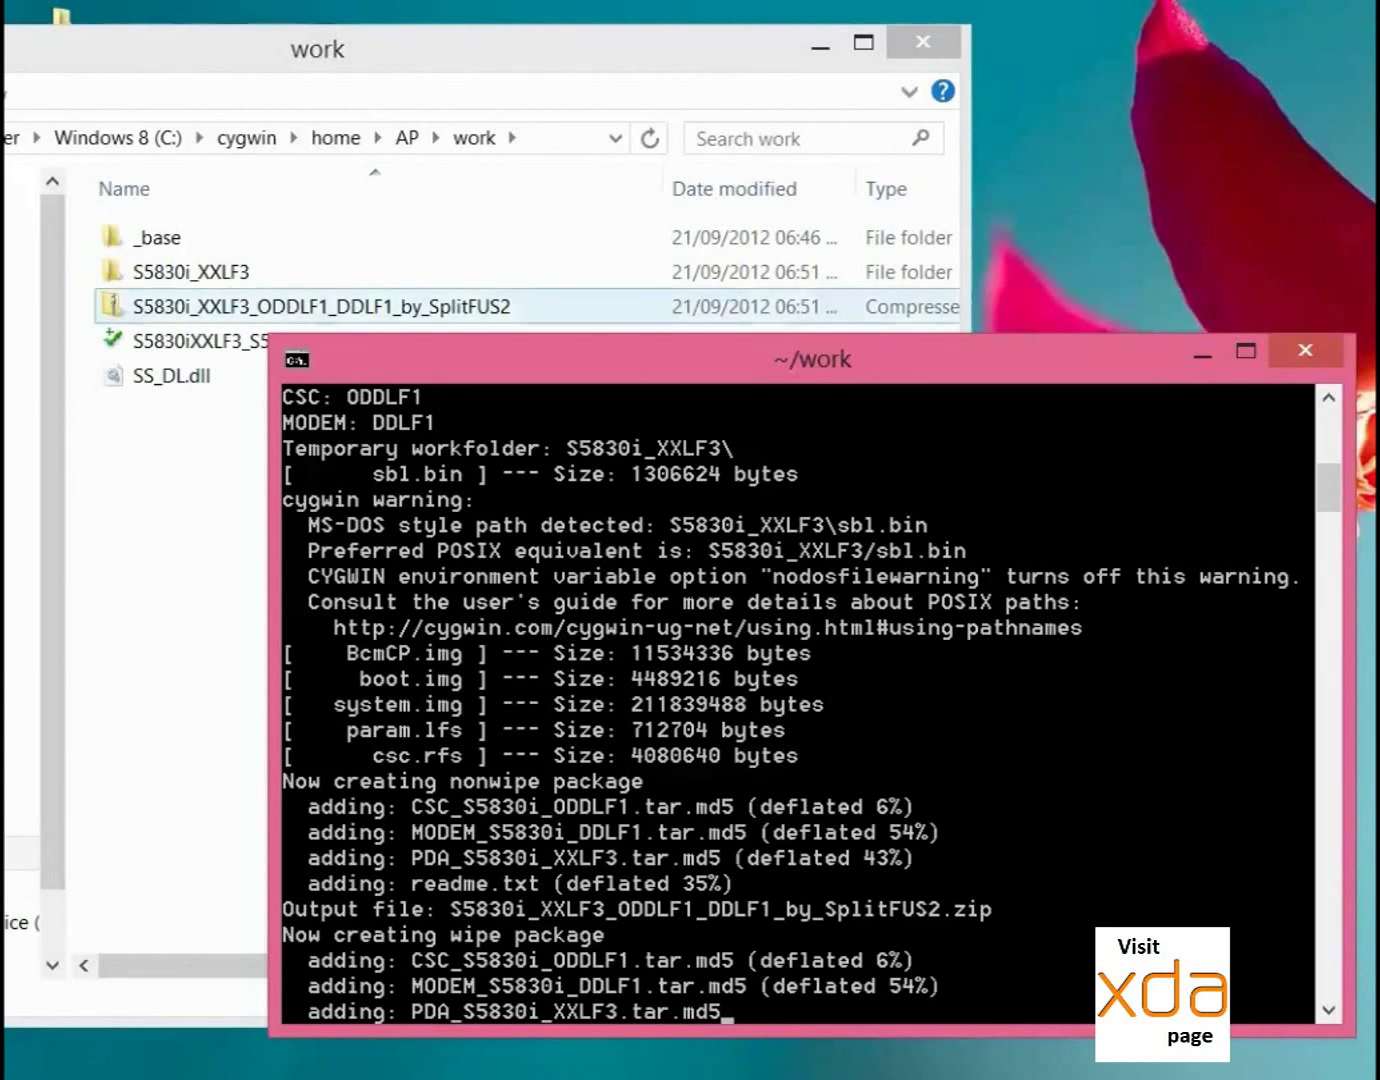
pyautogui.moveTo(812, 358); pyautogui.dragTo(812, 361)
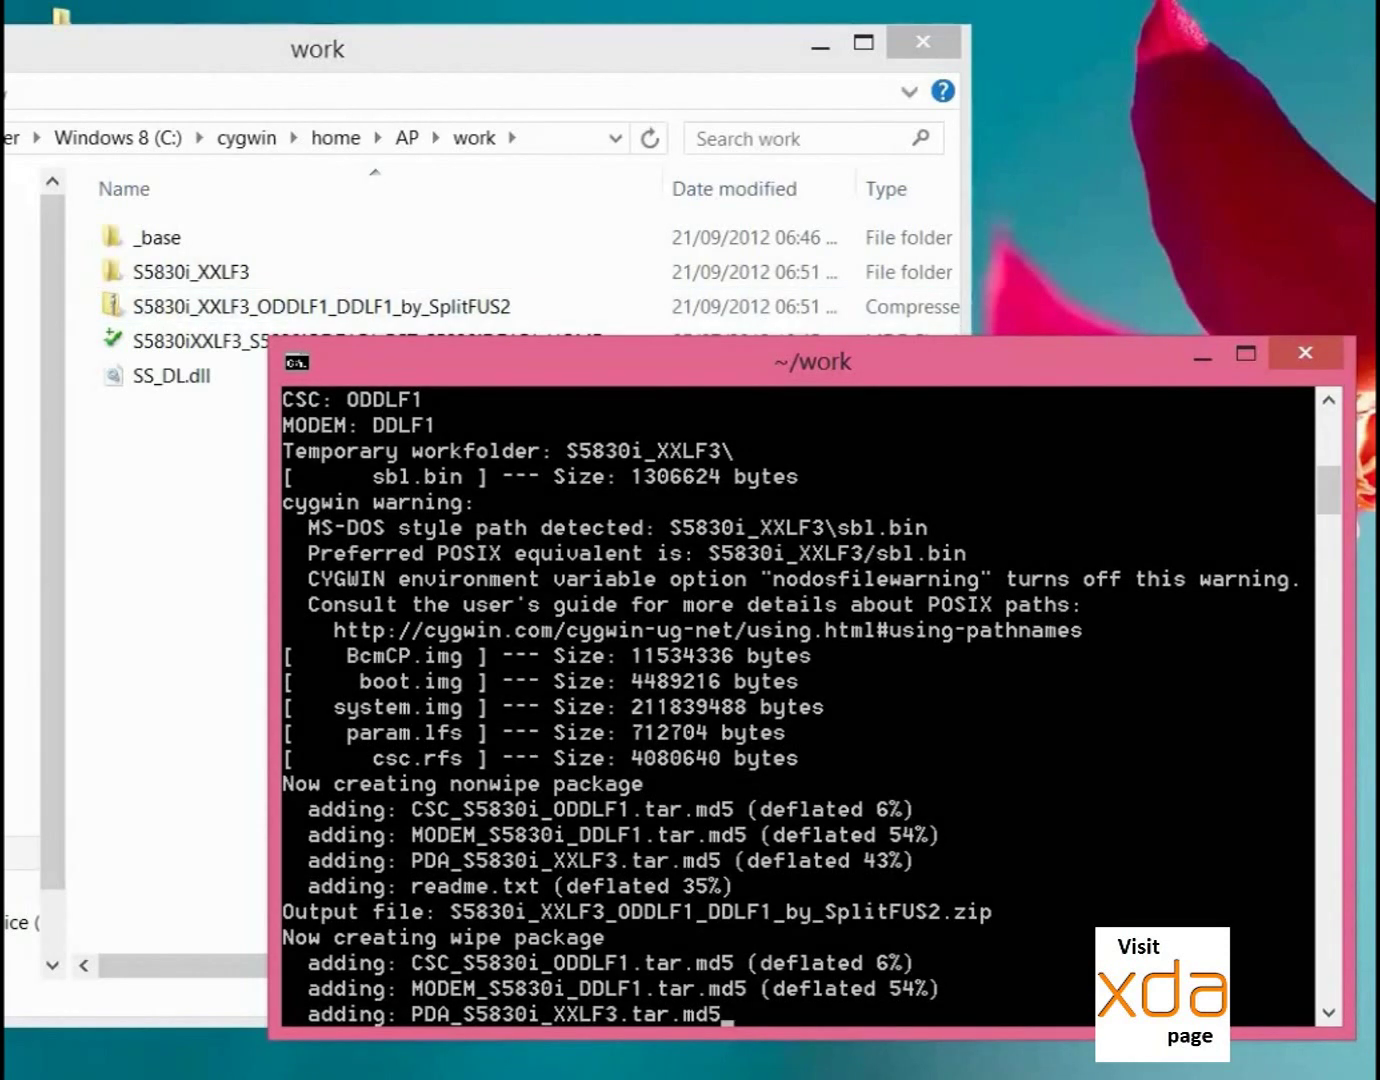
pyautogui.moveTo(812, 361); pyautogui.dragTo(807, 369)
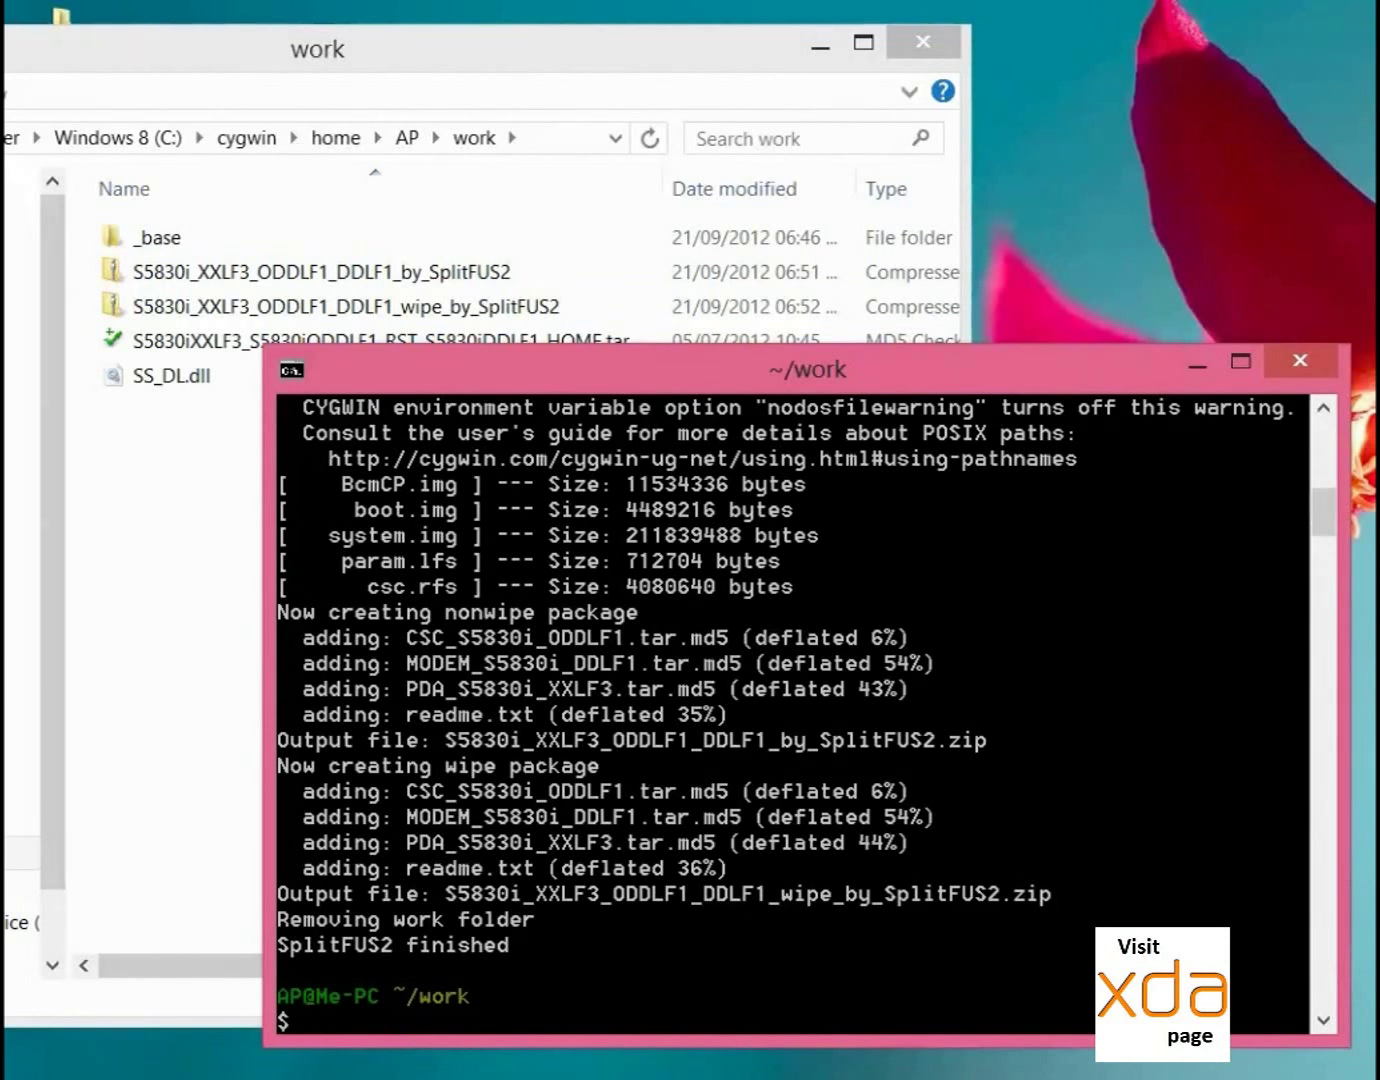
pyautogui.moveTo(700, 369)
pyautogui.mouseDown()
pyautogui.moveTo(694, 388)
pyautogui.moveTo(700, 364)
pyautogui.mouseUp()
# - Put the S5830i_XXLF3_ODDLF1_DDLF1_wipe_by_SplitFUS2 zip from the work folder on the desktop
pyautogui.click(321, 271)
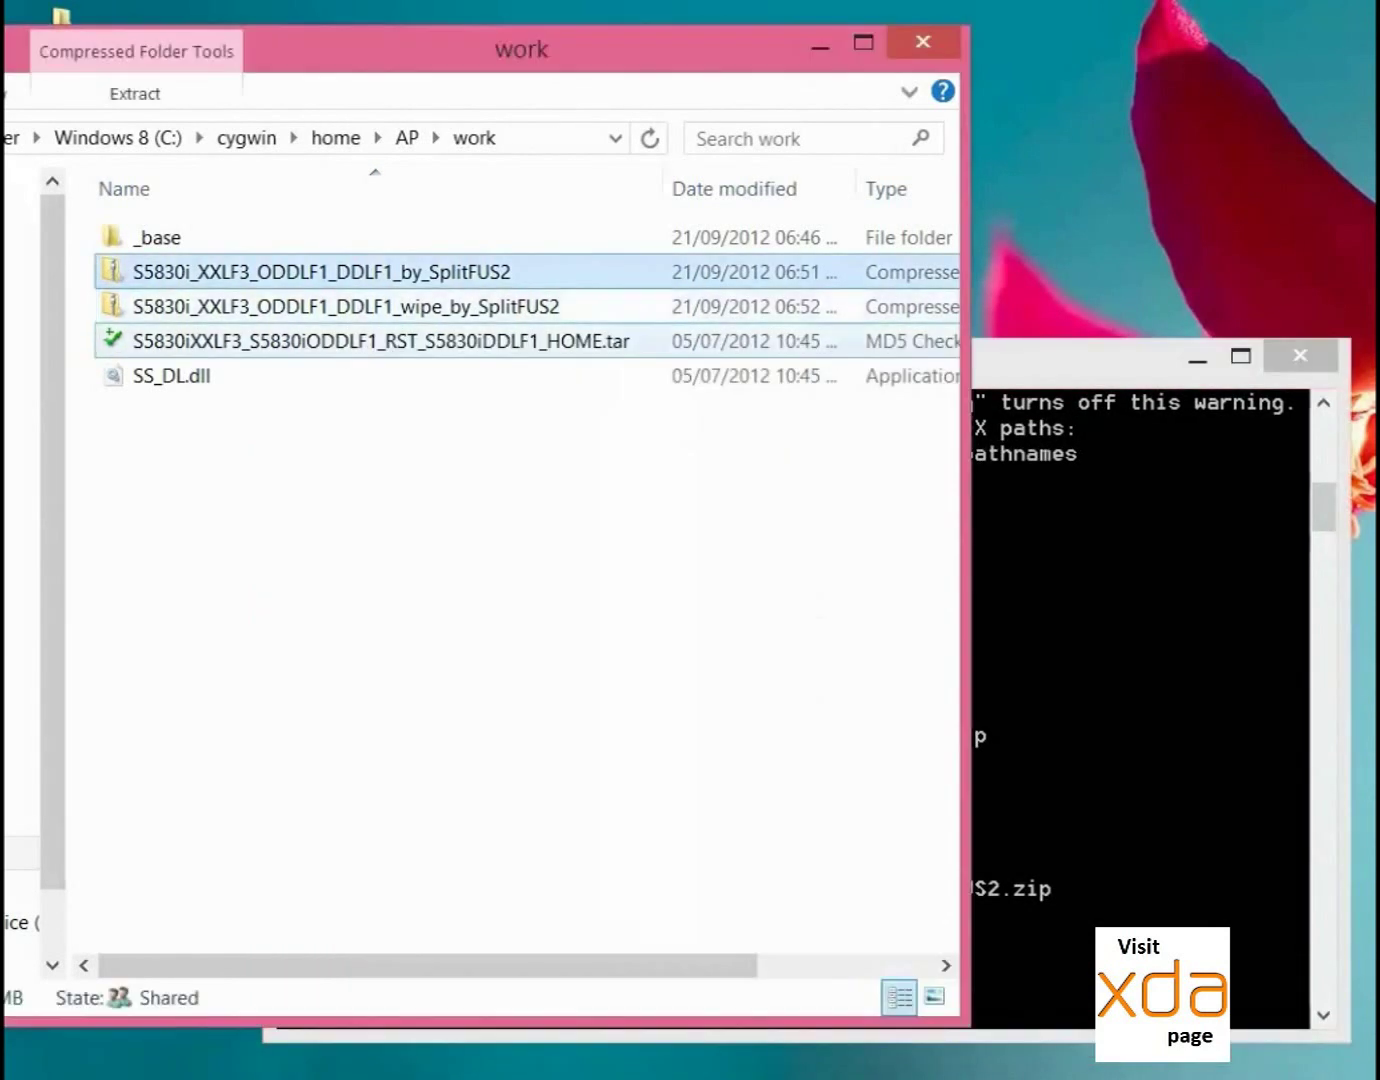
pyautogui.moveTo(450, 49); pyautogui.dragTo(766, 46)
pyautogui.click(678, 303)
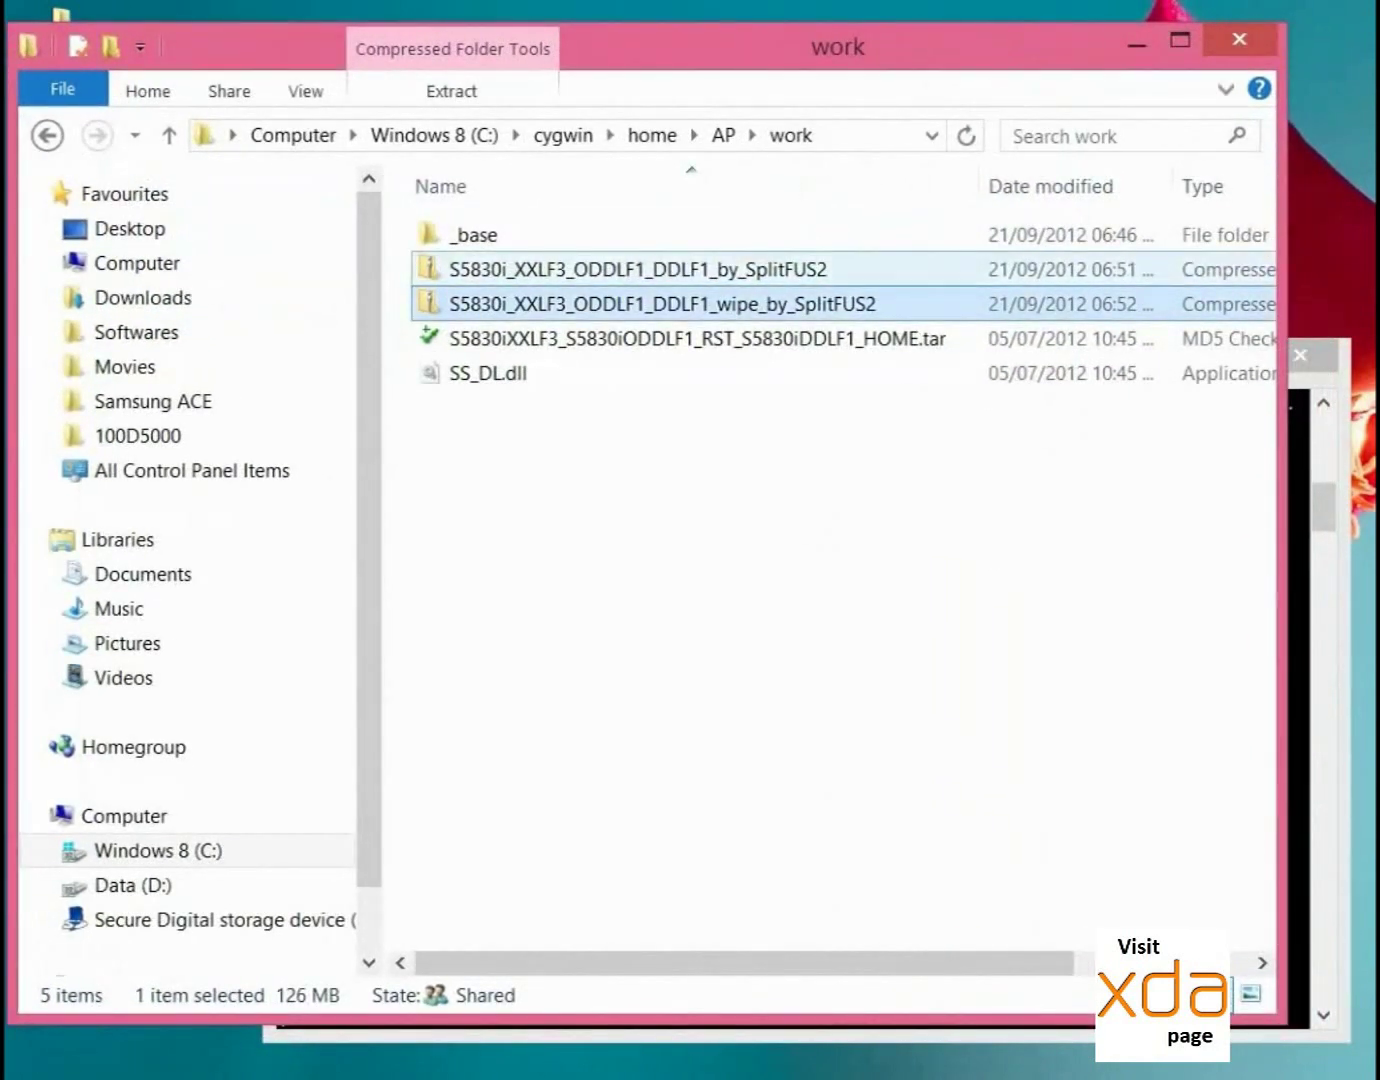
pyautogui.click(678, 269)
pyautogui.click(678, 303)
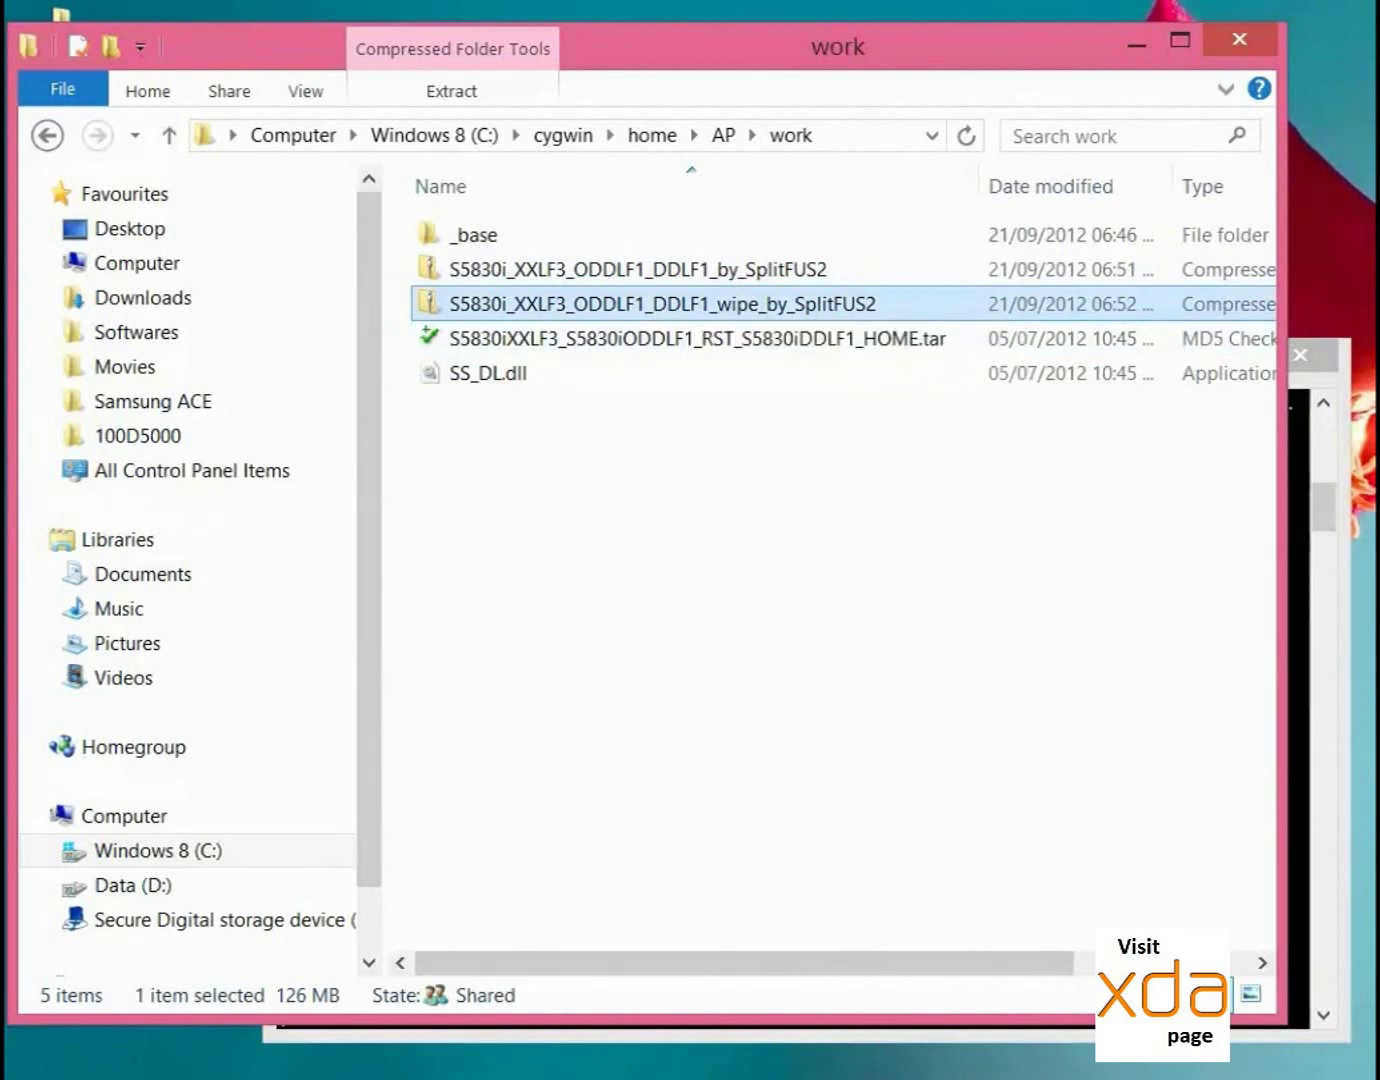
pyautogui.moveTo(678, 303); pyautogui.dragTo(135, 228)
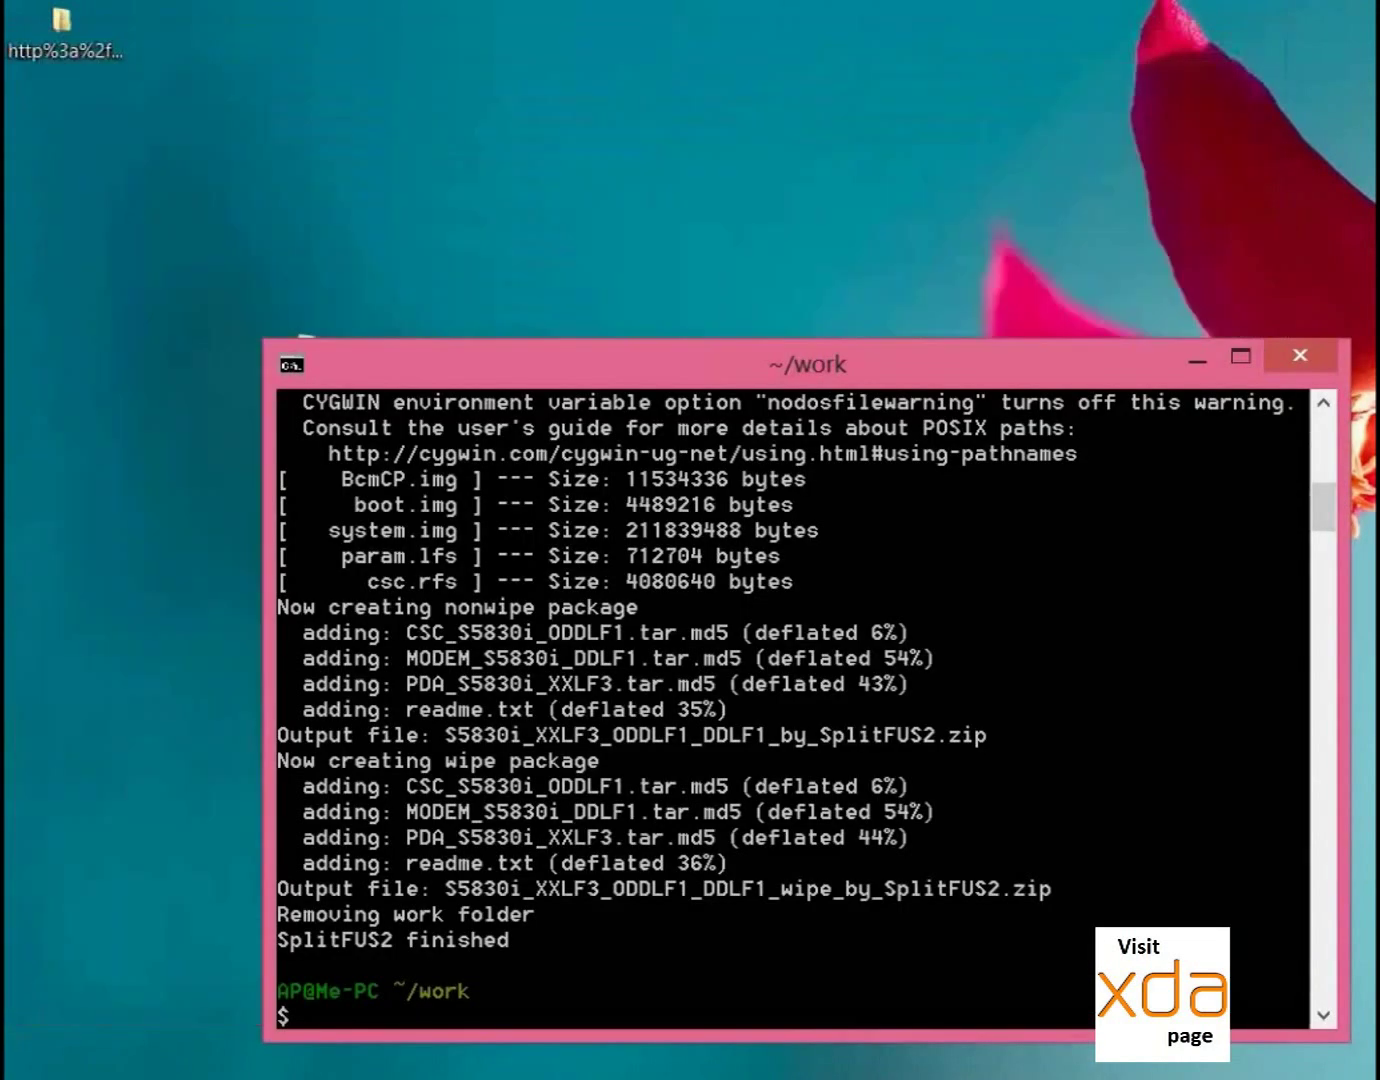
# - Extract the wipe zip on the desktop to its own subfolder with 7-Zip and close the Cygwin terminal
pyautogui.rightClick(82, 149)
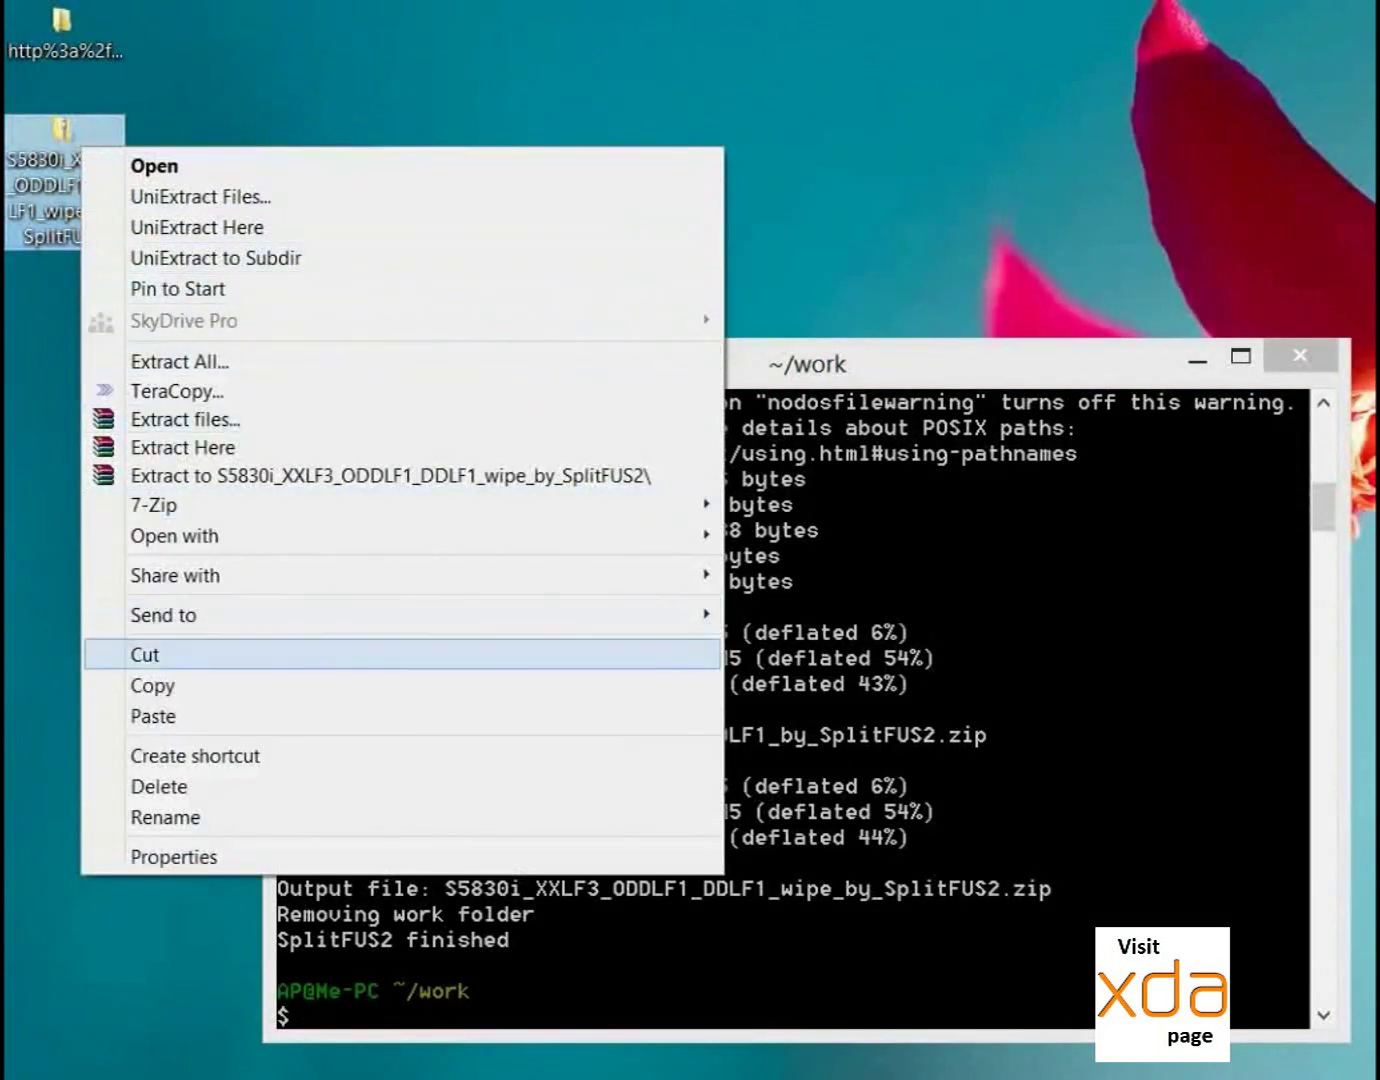
pyautogui.moveTo(200, 505)
pyautogui.click(950, 594)
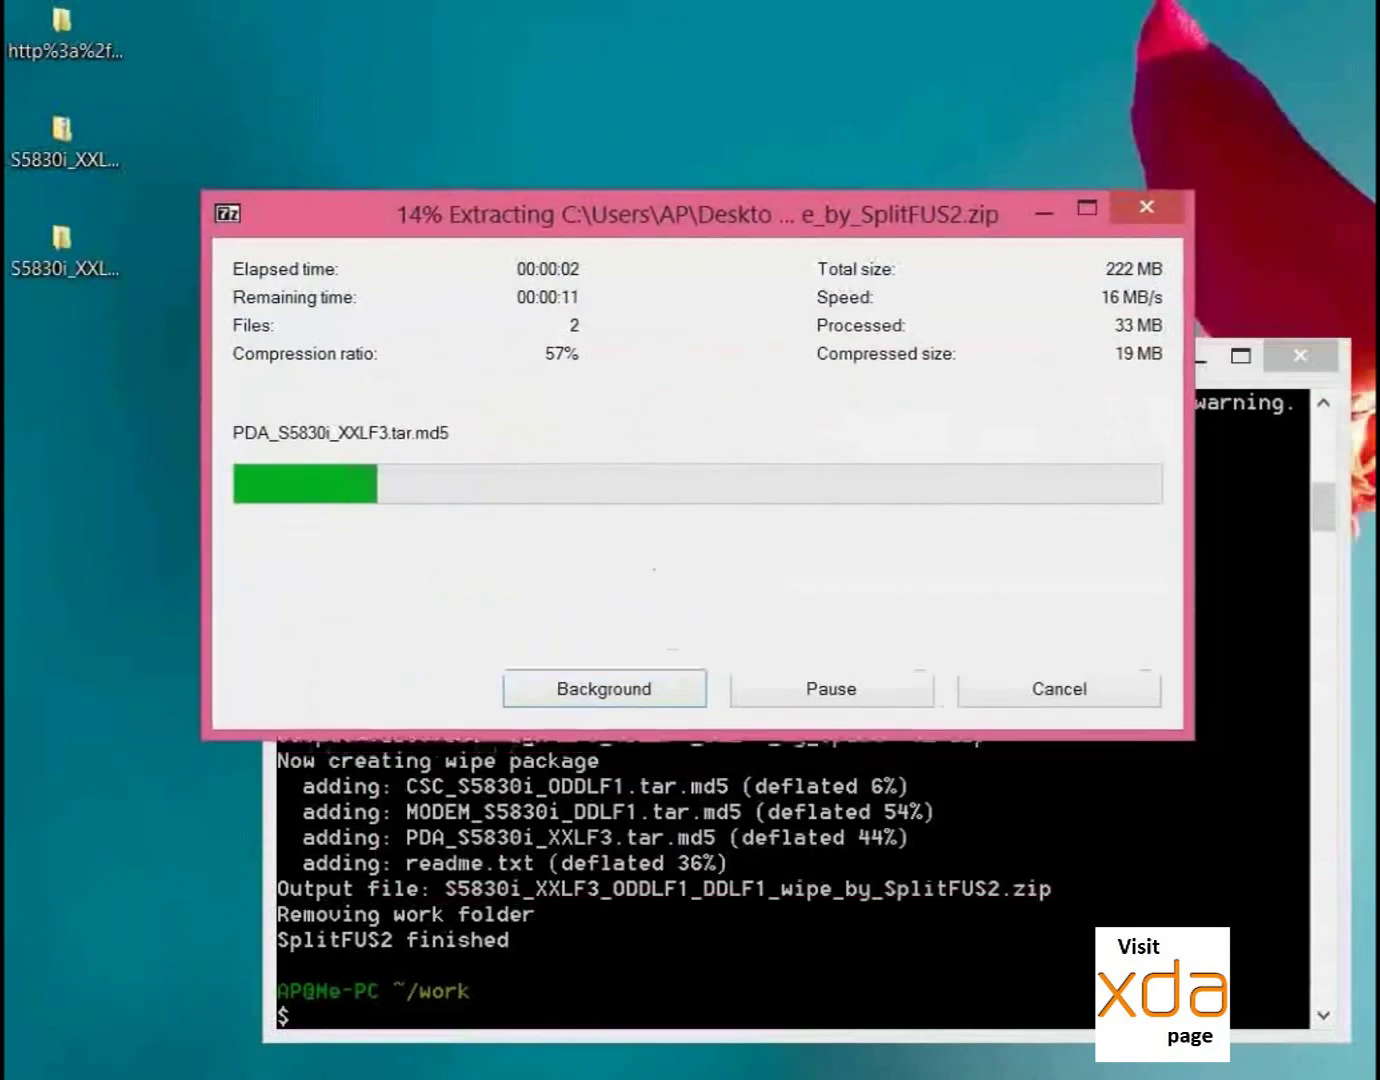
pyautogui.click(1300, 355)
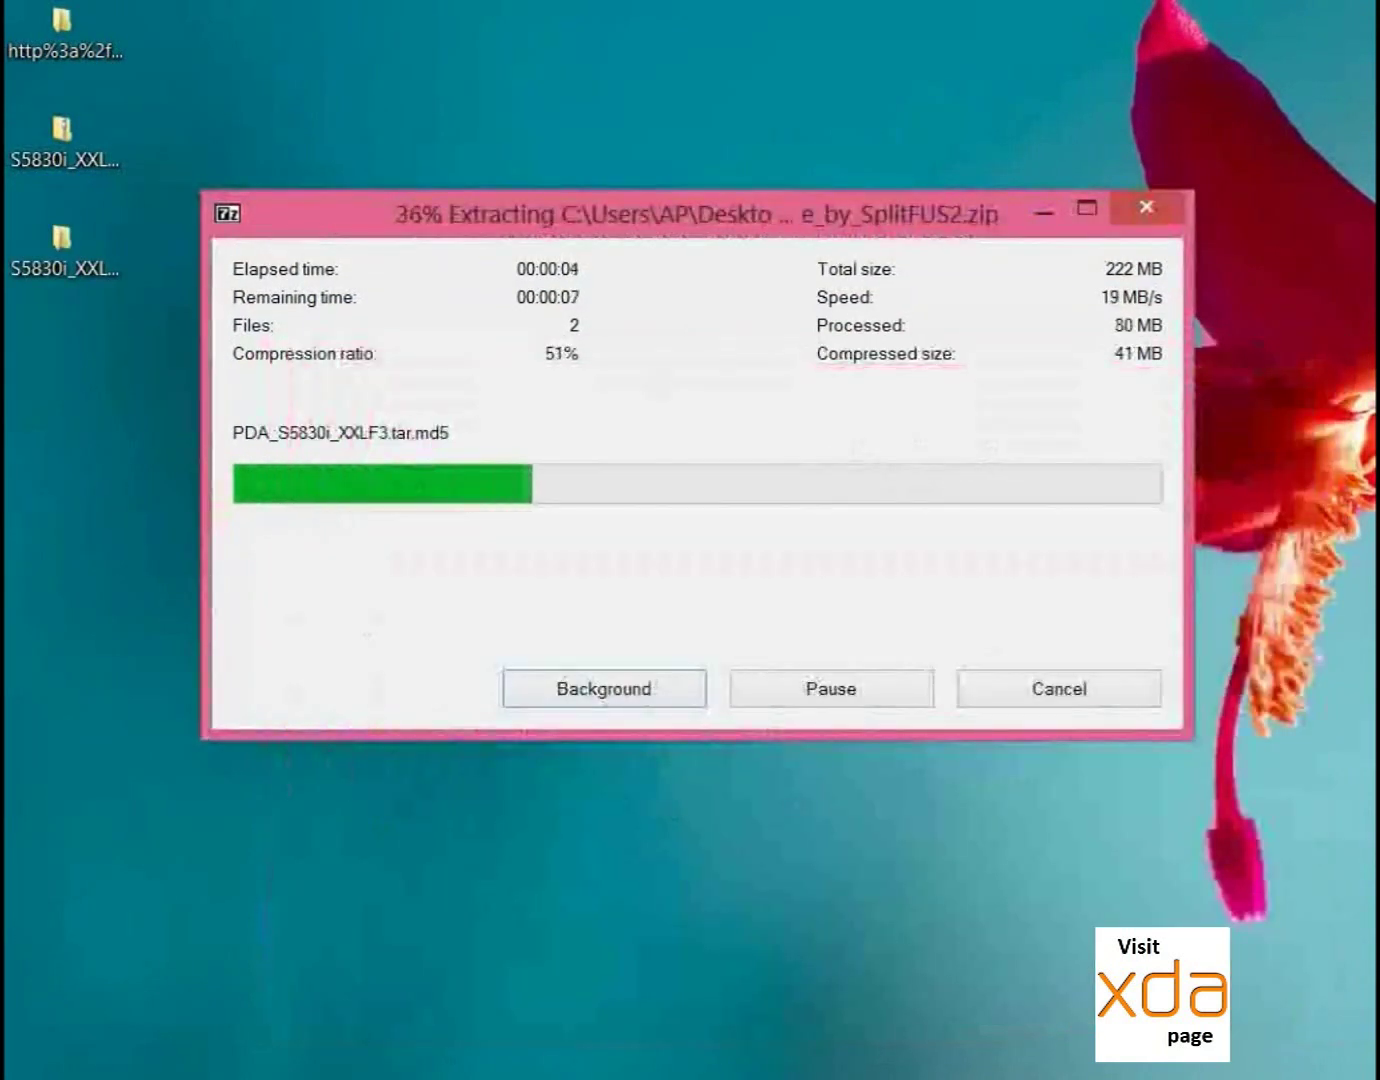
# - Reposition the extracted wipe_by_SplitFUS2 folder further down on the desktop, apart from the zip
pyautogui.moveTo(697, 214); pyautogui.dragTo(628, 460)
pyautogui.click(64, 150)
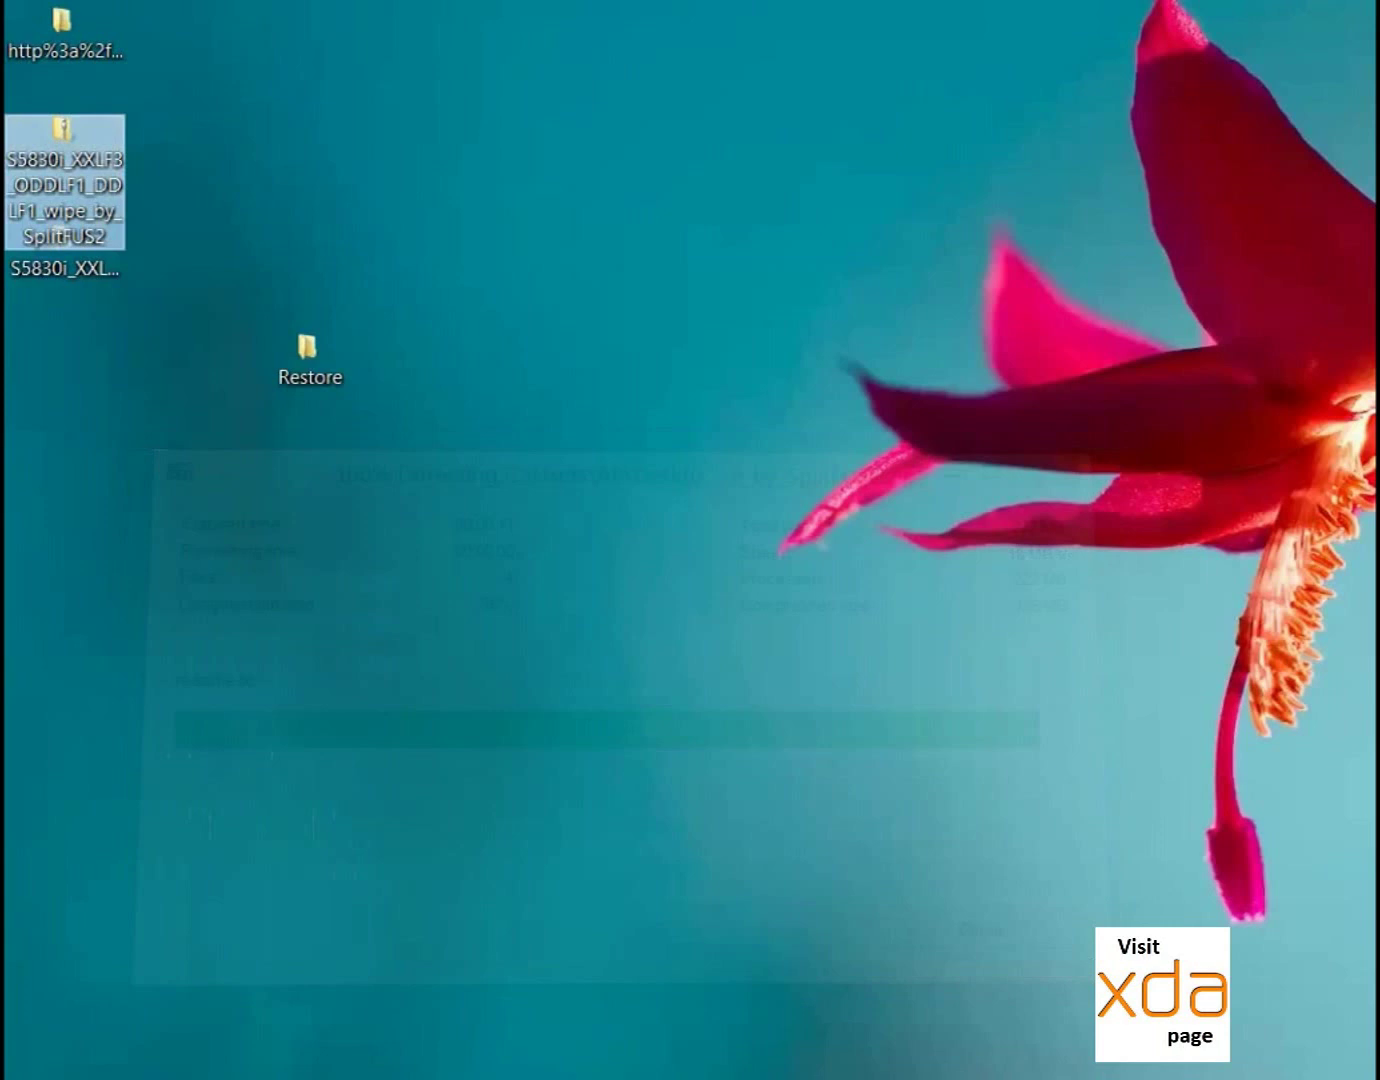
pyautogui.moveTo(64, 180)
pyautogui.mouseDown()
pyautogui.moveTo(184, 144)
pyautogui.moveTo(172, 180)
pyautogui.moveTo(62, 180)
pyautogui.mouseUp()
pyautogui.moveTo(62, 250); pyautogui.dragTo(62, 360)
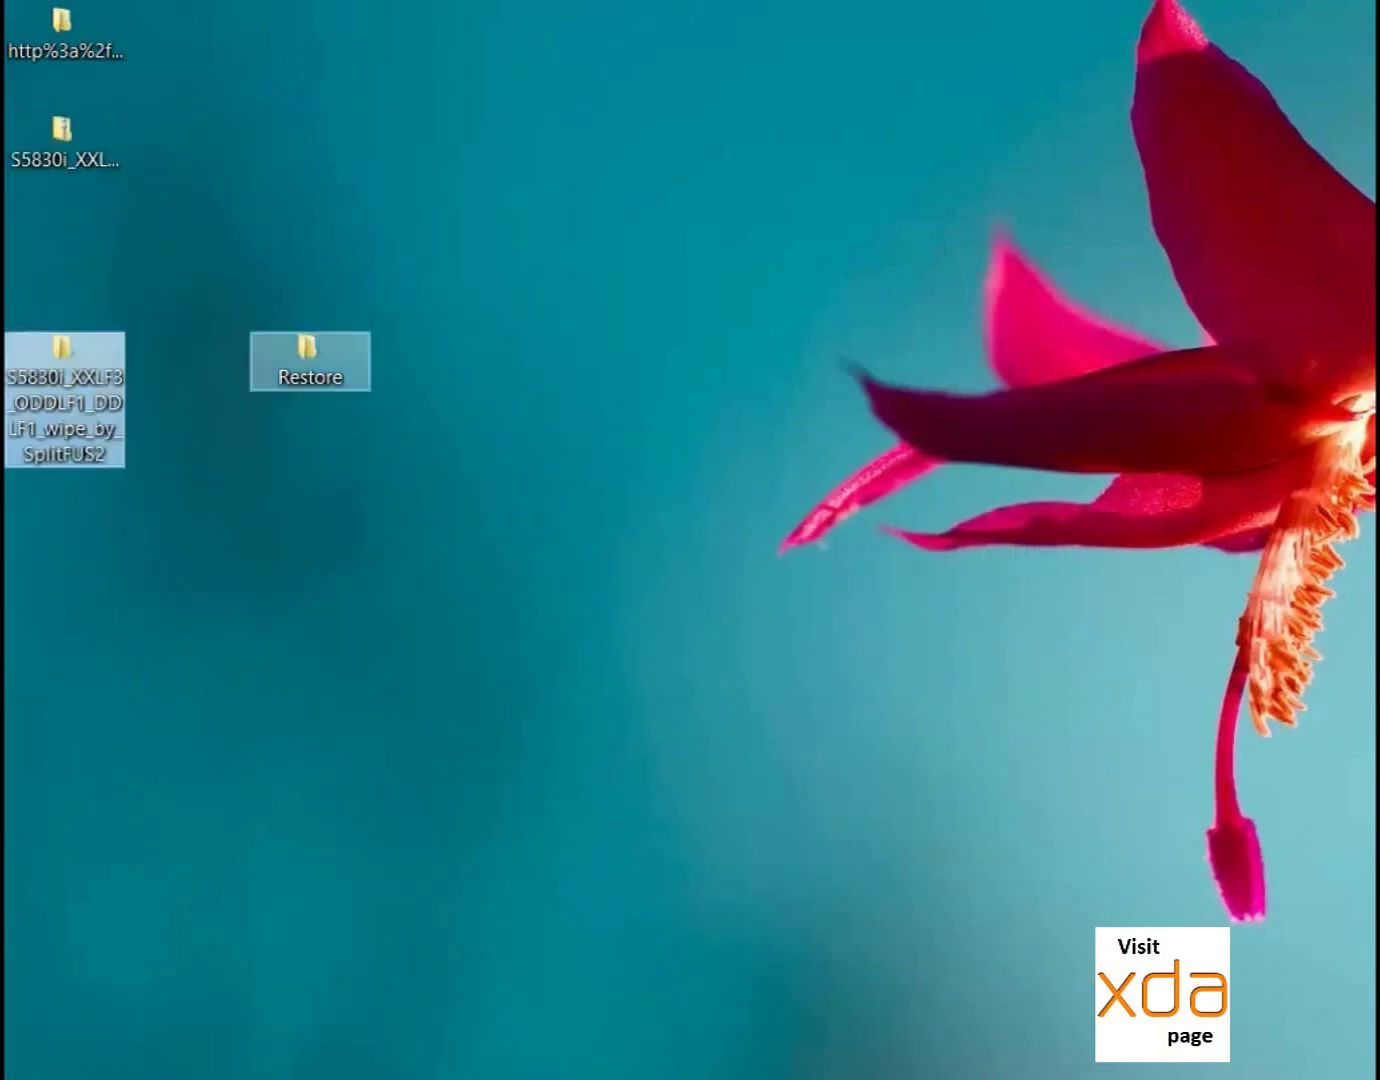
# - Open the Odin folder inside Restore and run Odin3 v1.84 as administrator
pyautogui.click(309, 360)
pyautogui.doubleClick(310, 360)
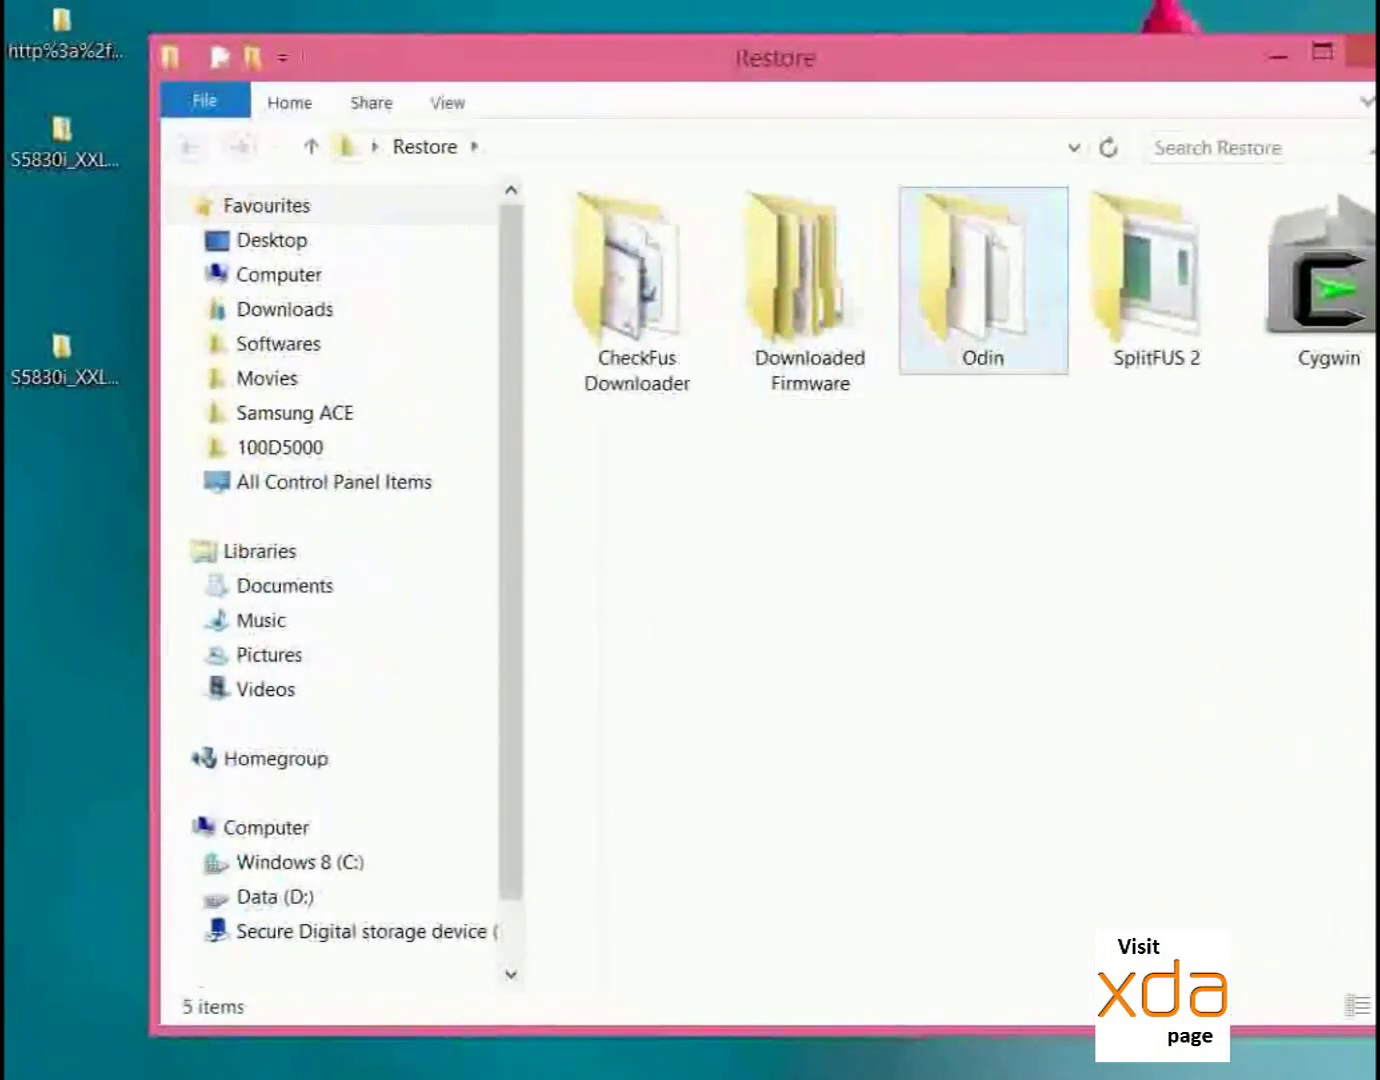
pyautogui.doubleClick(978, 312)
pyautogui.click(940, 315)
pyautogui.rightClick(624, 305)
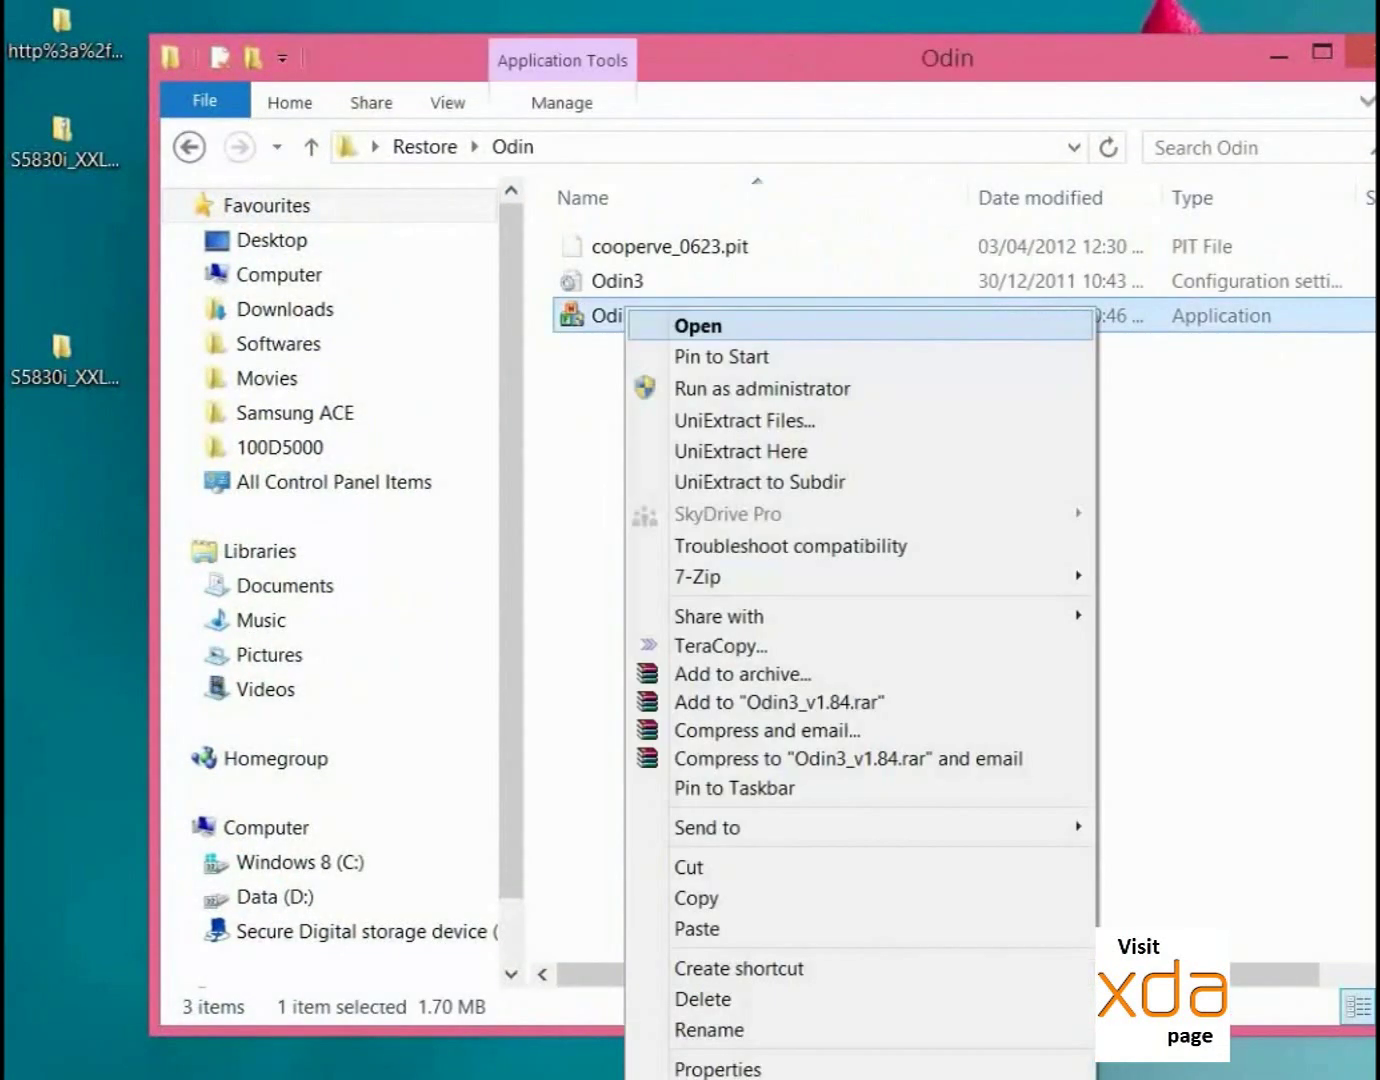
pyautogui.click(760, 388)
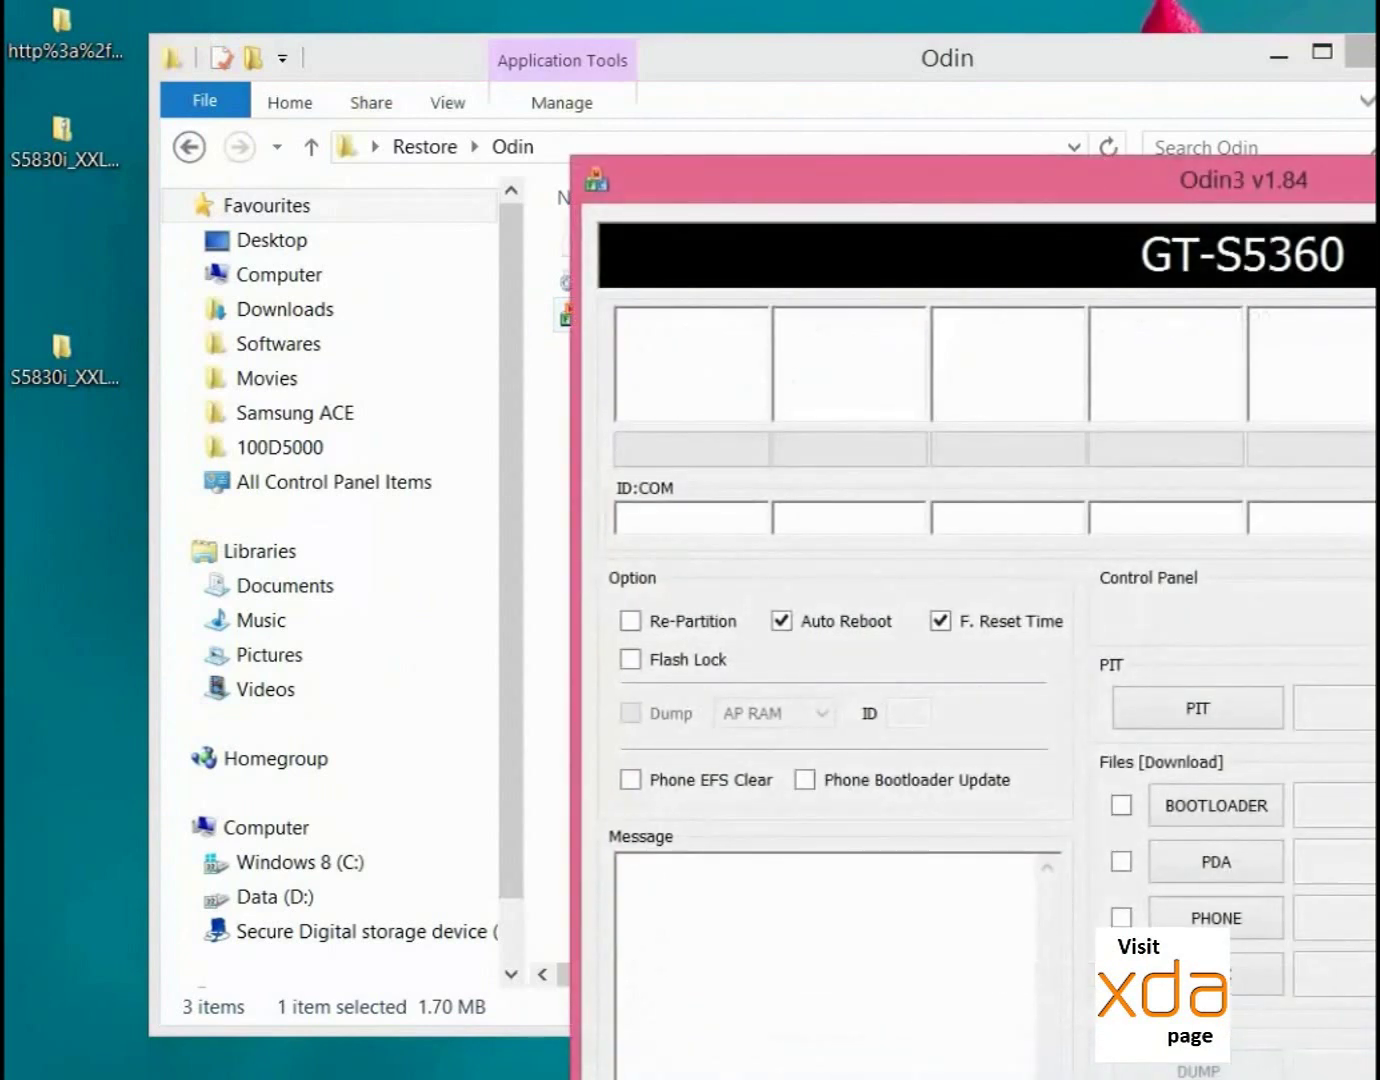
# - Load cooperve_0623.pit from the S5830I_Downloader folder inside Odiy as the PIT file in Odin
pyautogui.moveTo(1184, 178); pyautogui.dragTo(785, 92)
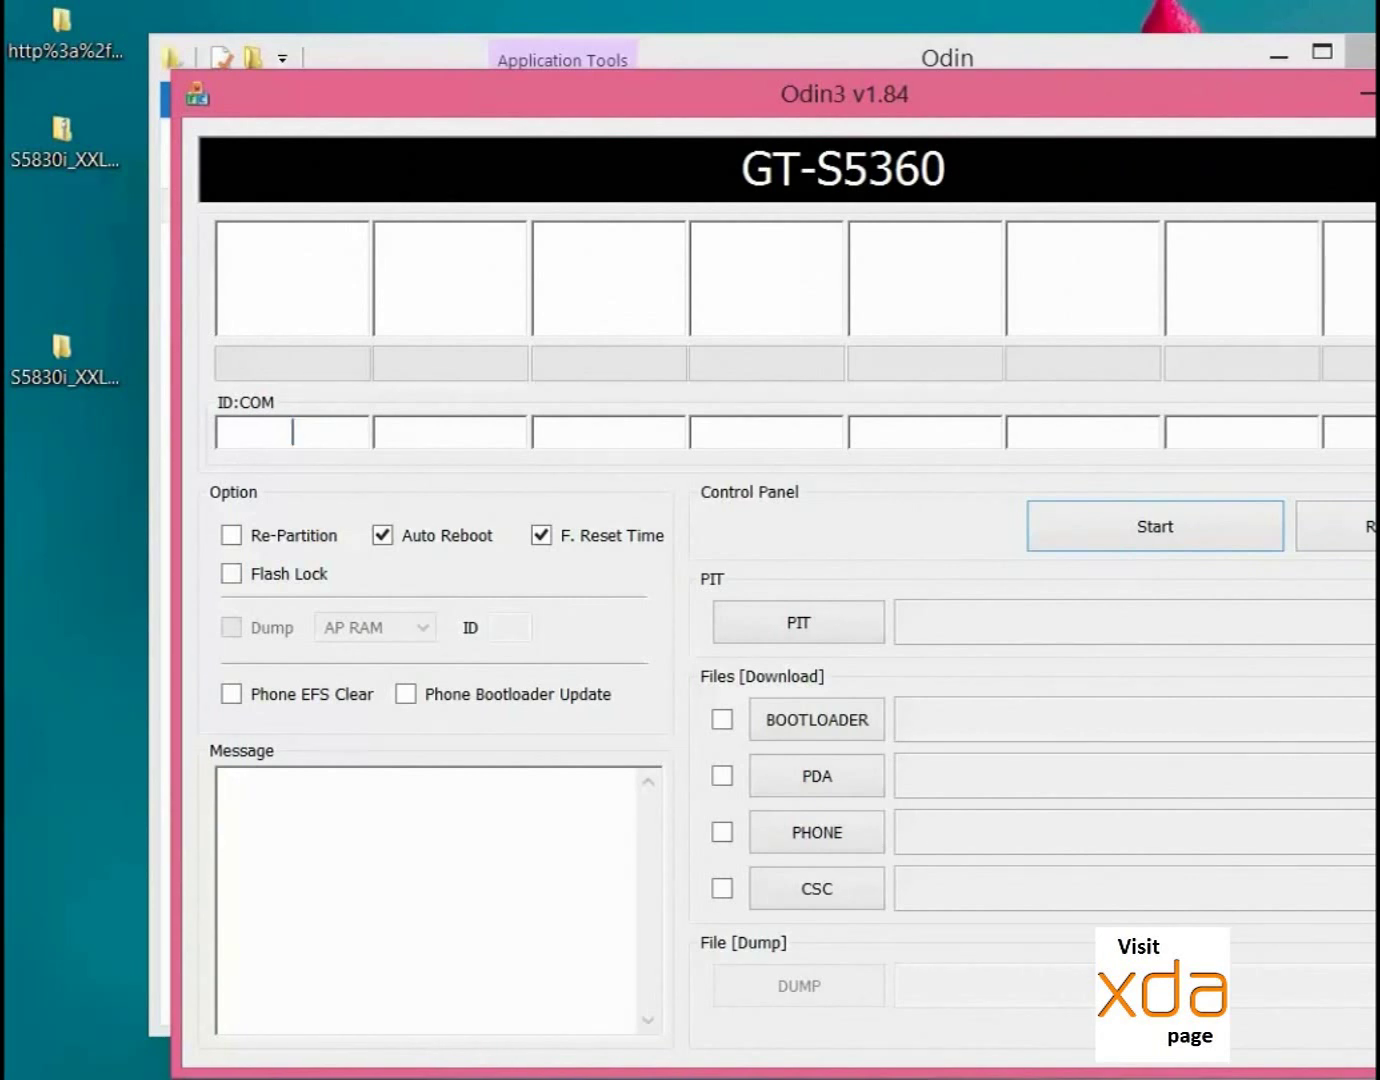
pyautogui.click(798, 622)
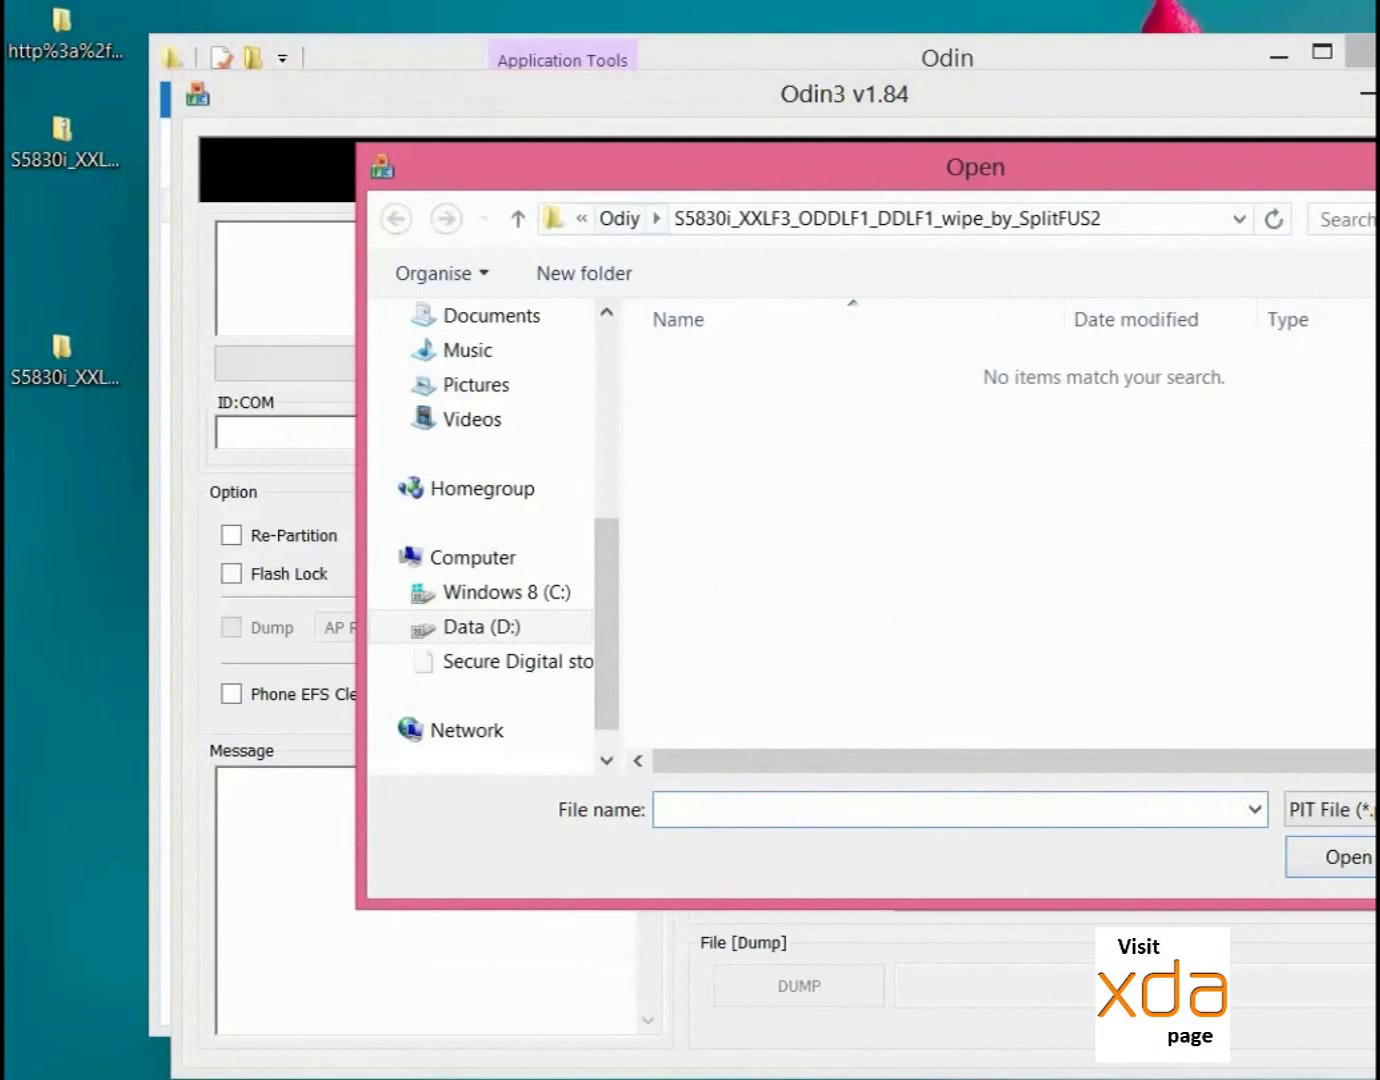
pyautogui.click(619, 218)
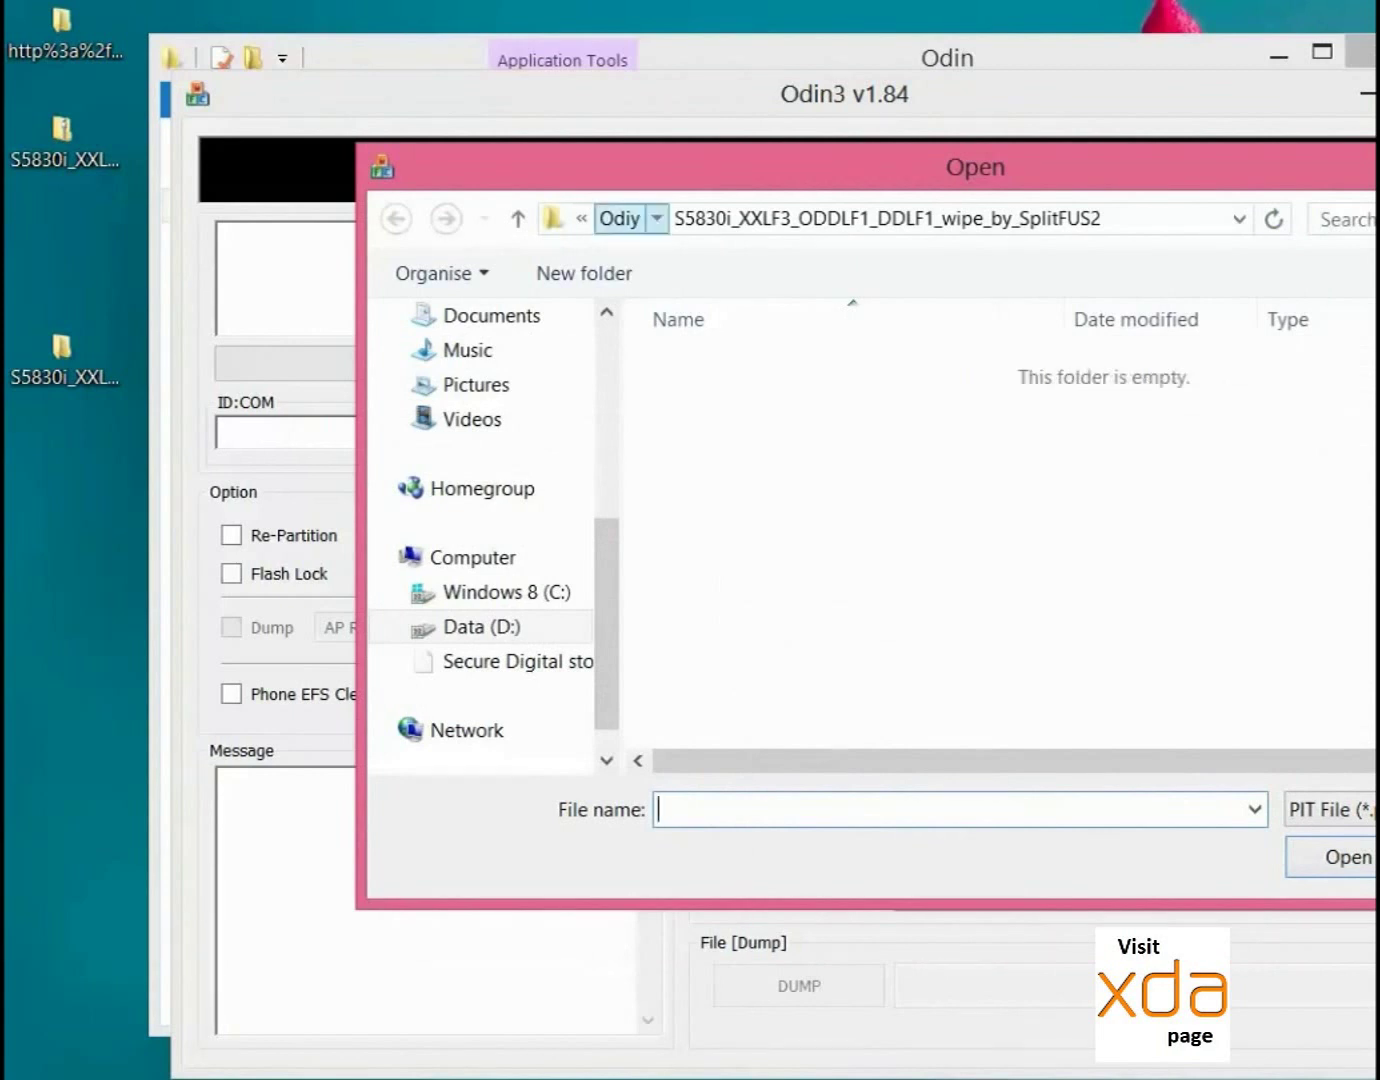
pyautogui.doubleClick(771, 368)
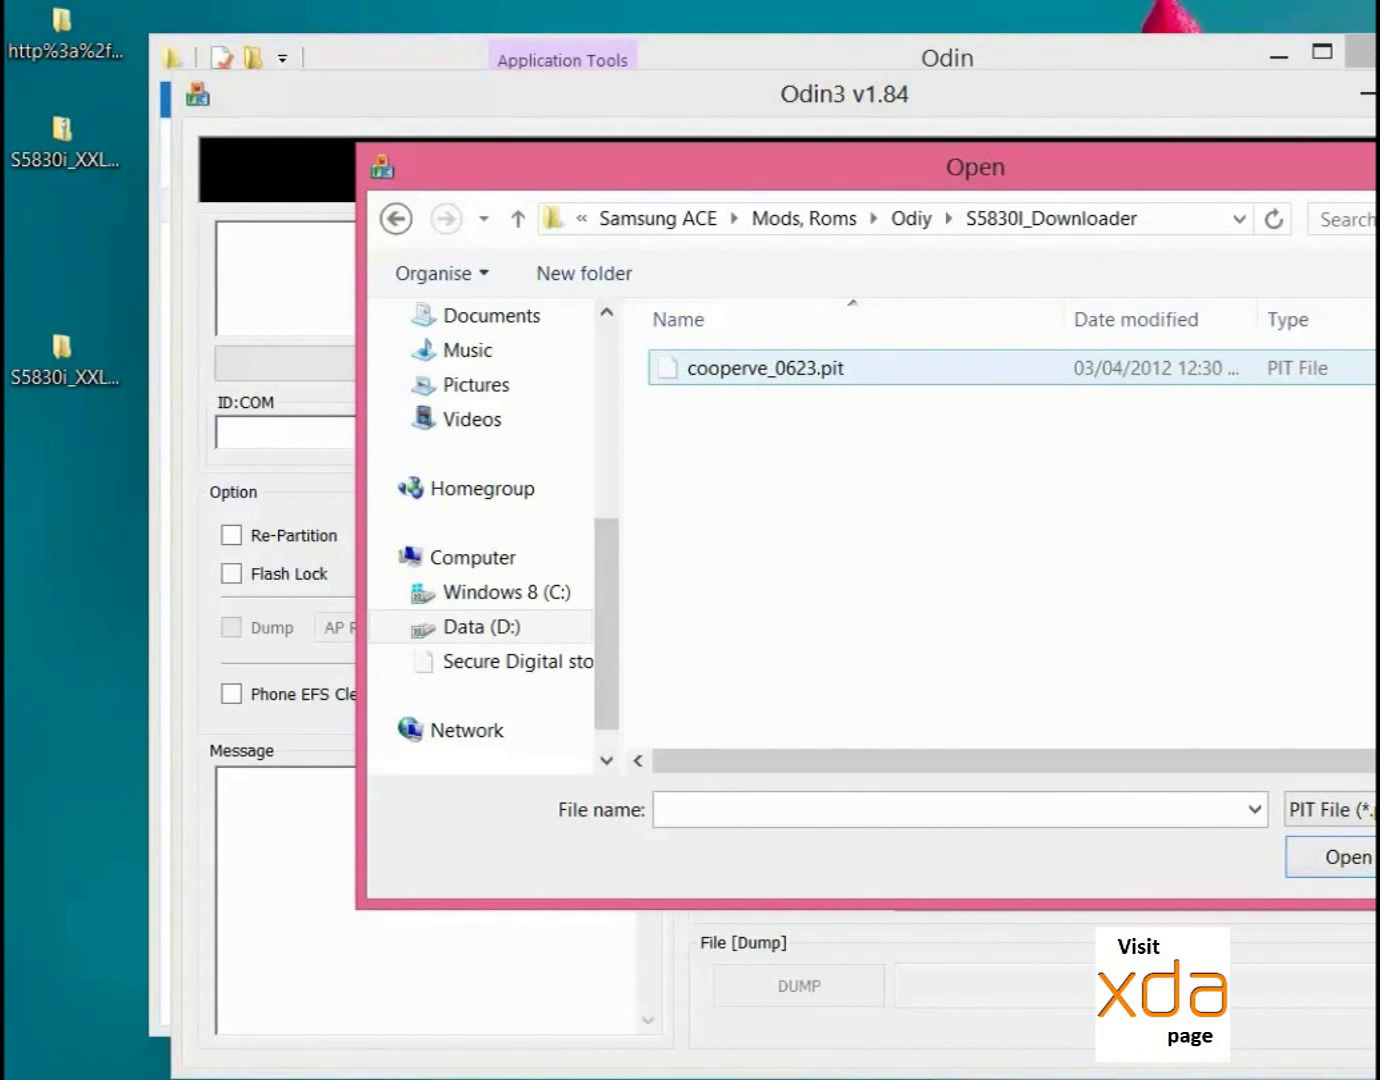
pyautogui.click(764, 368)
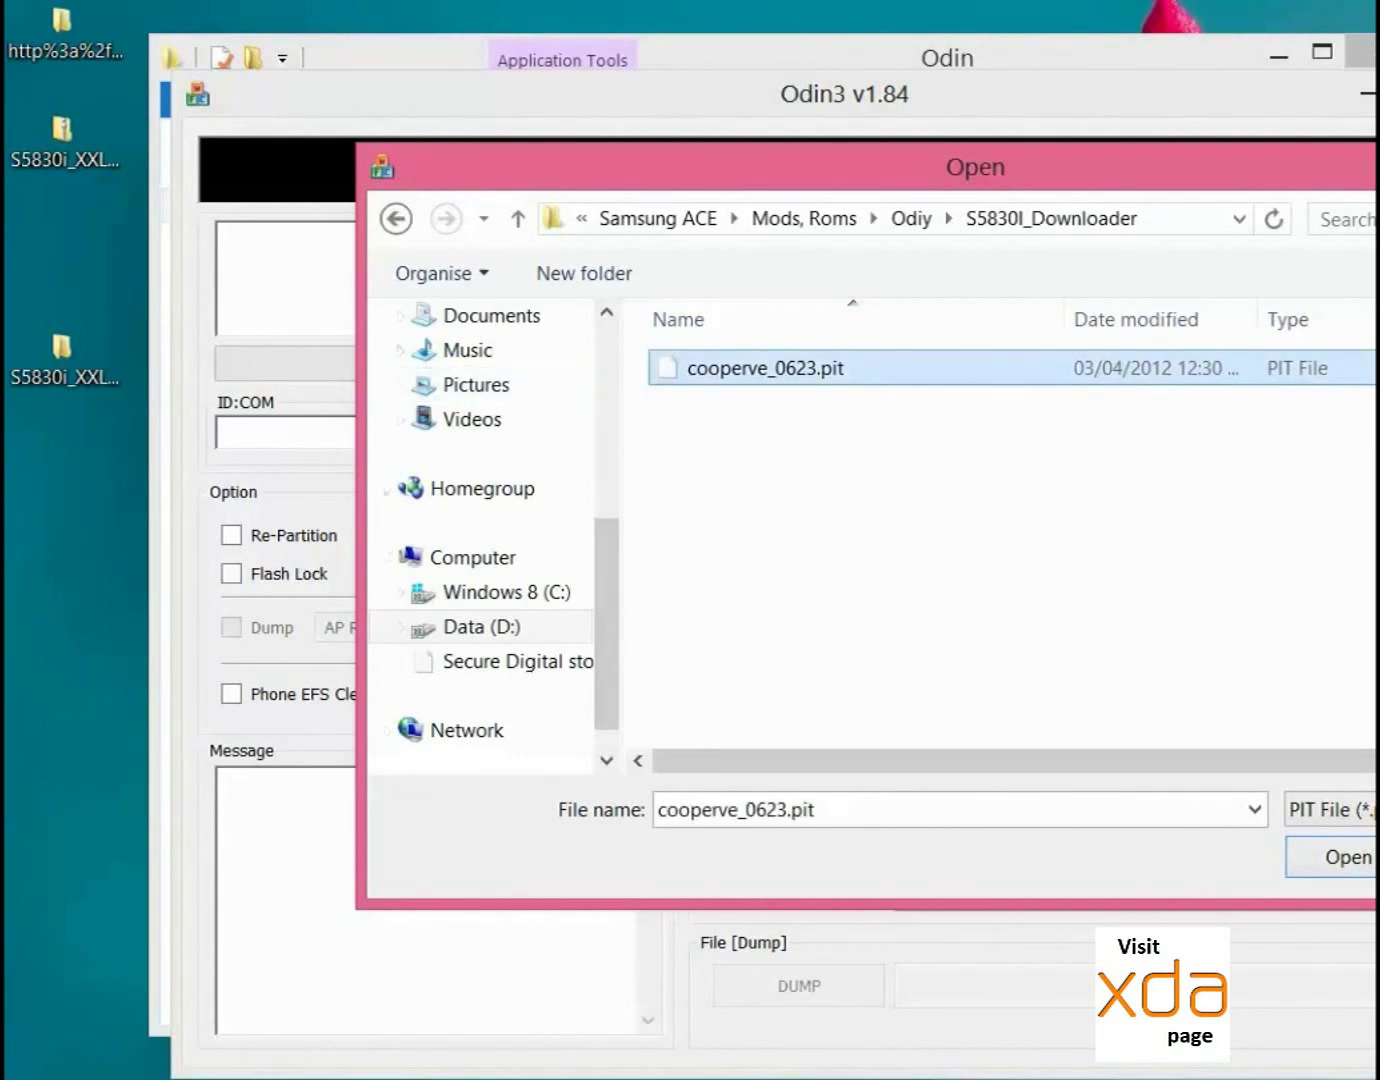
pyautogui.press('F2')
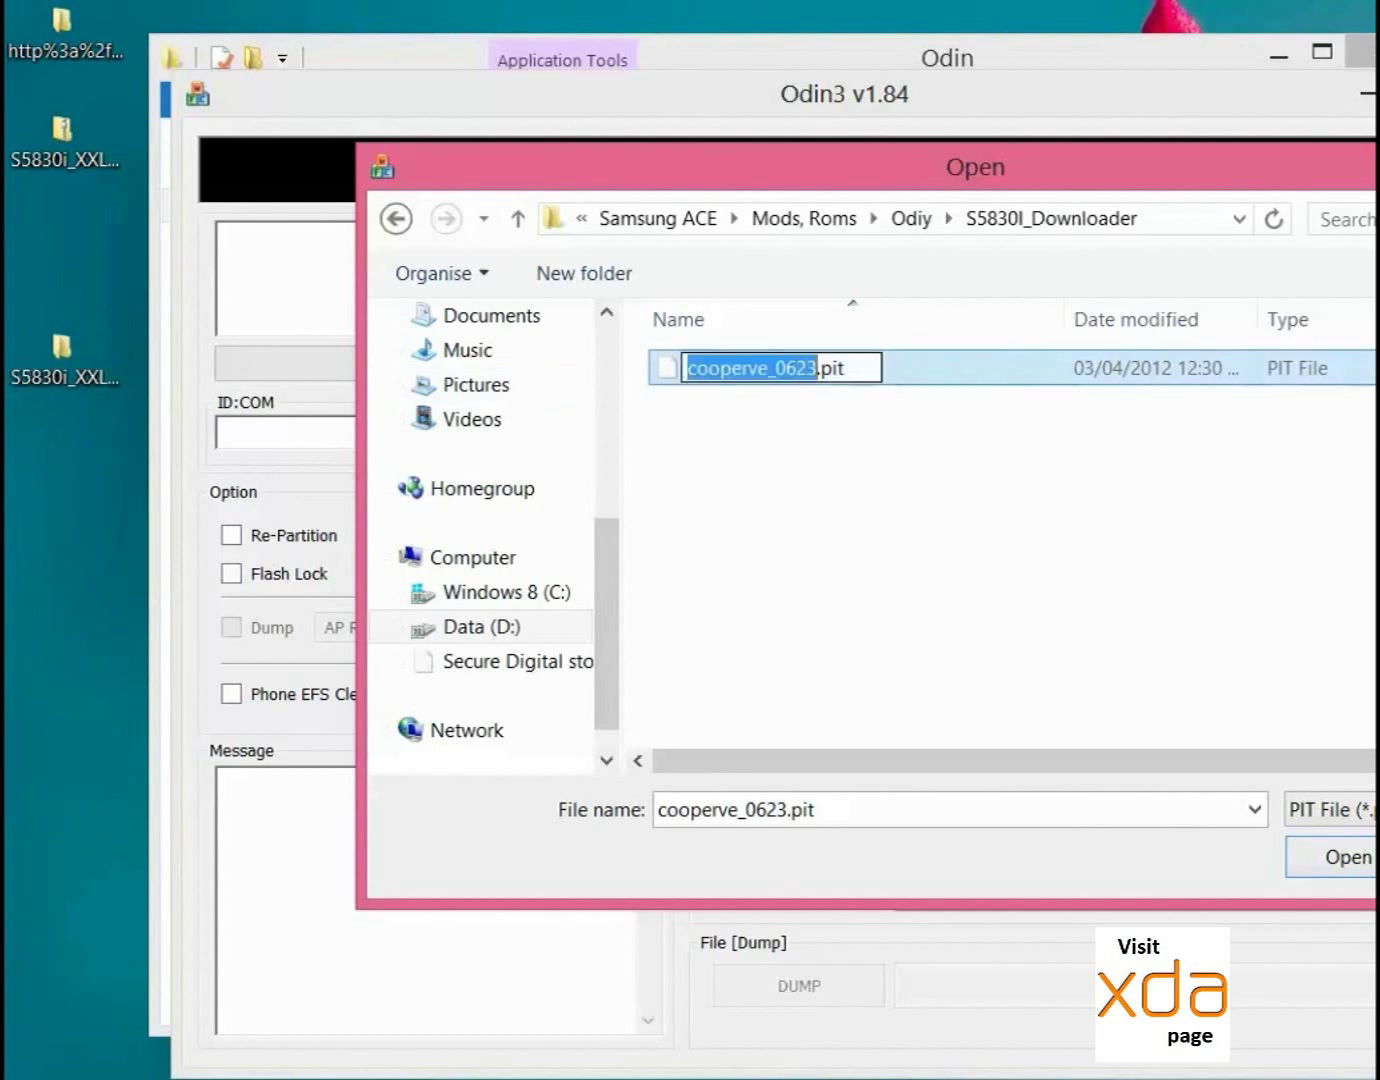
pyautogui.press('Escape')
pyautogui.press('Return')
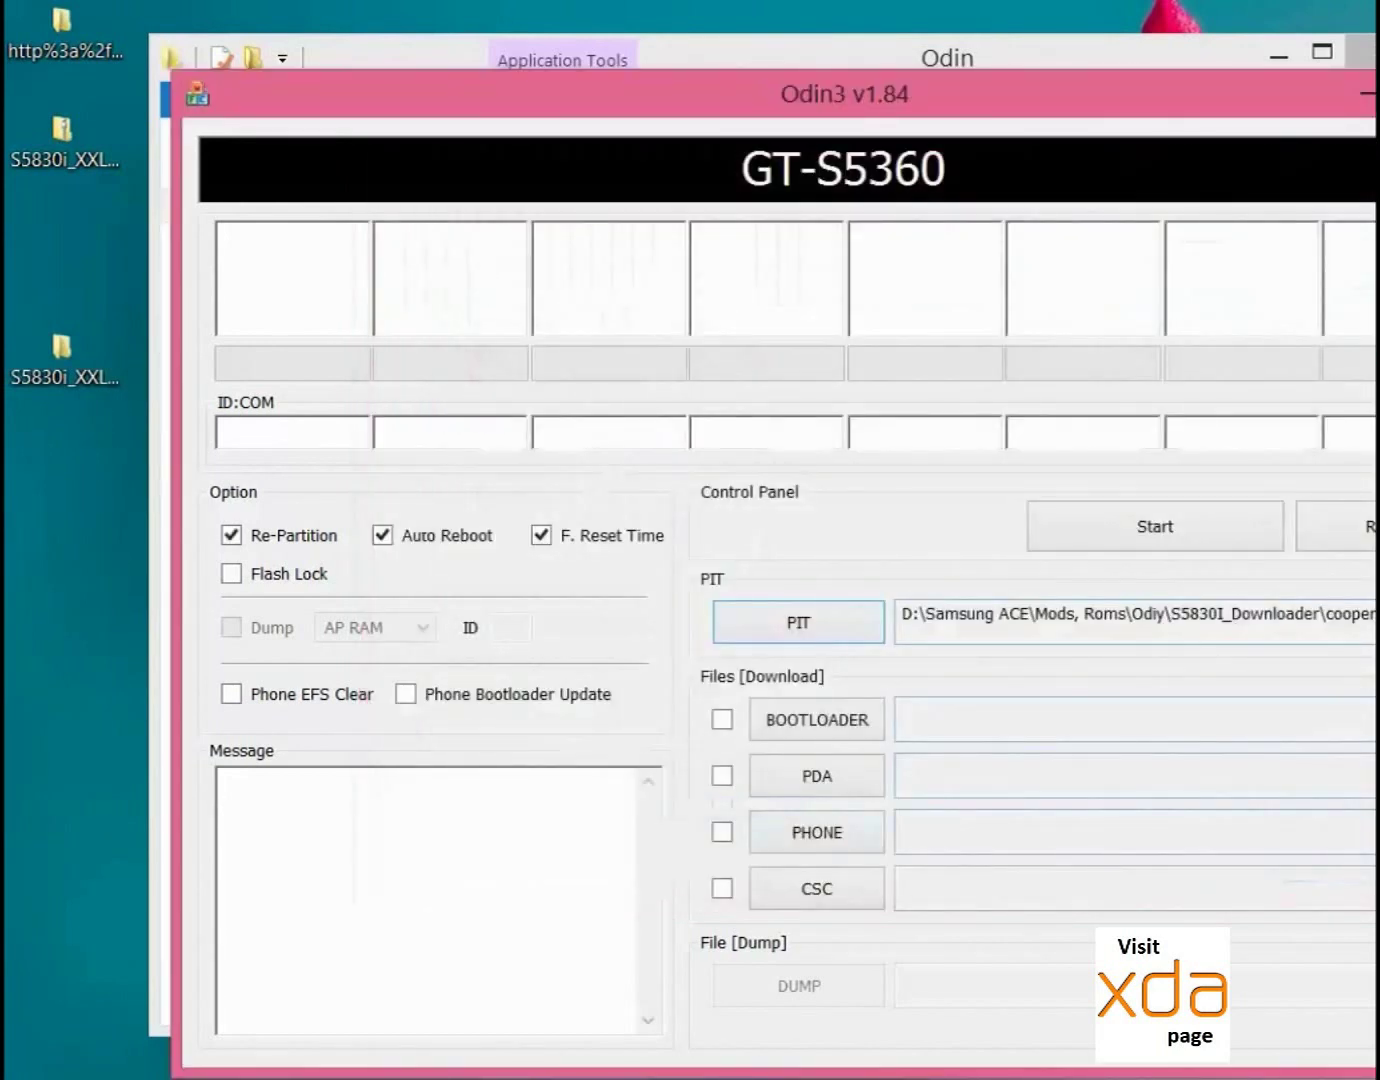
# - Load PDA_S5830i_XXLF3.tar from the S5830i_XXLF3_ODDLF1_DDLF1_wipe_by_SplitFUS2 folder on the desktop as the PDA file
pyautogui.click(817, 776)
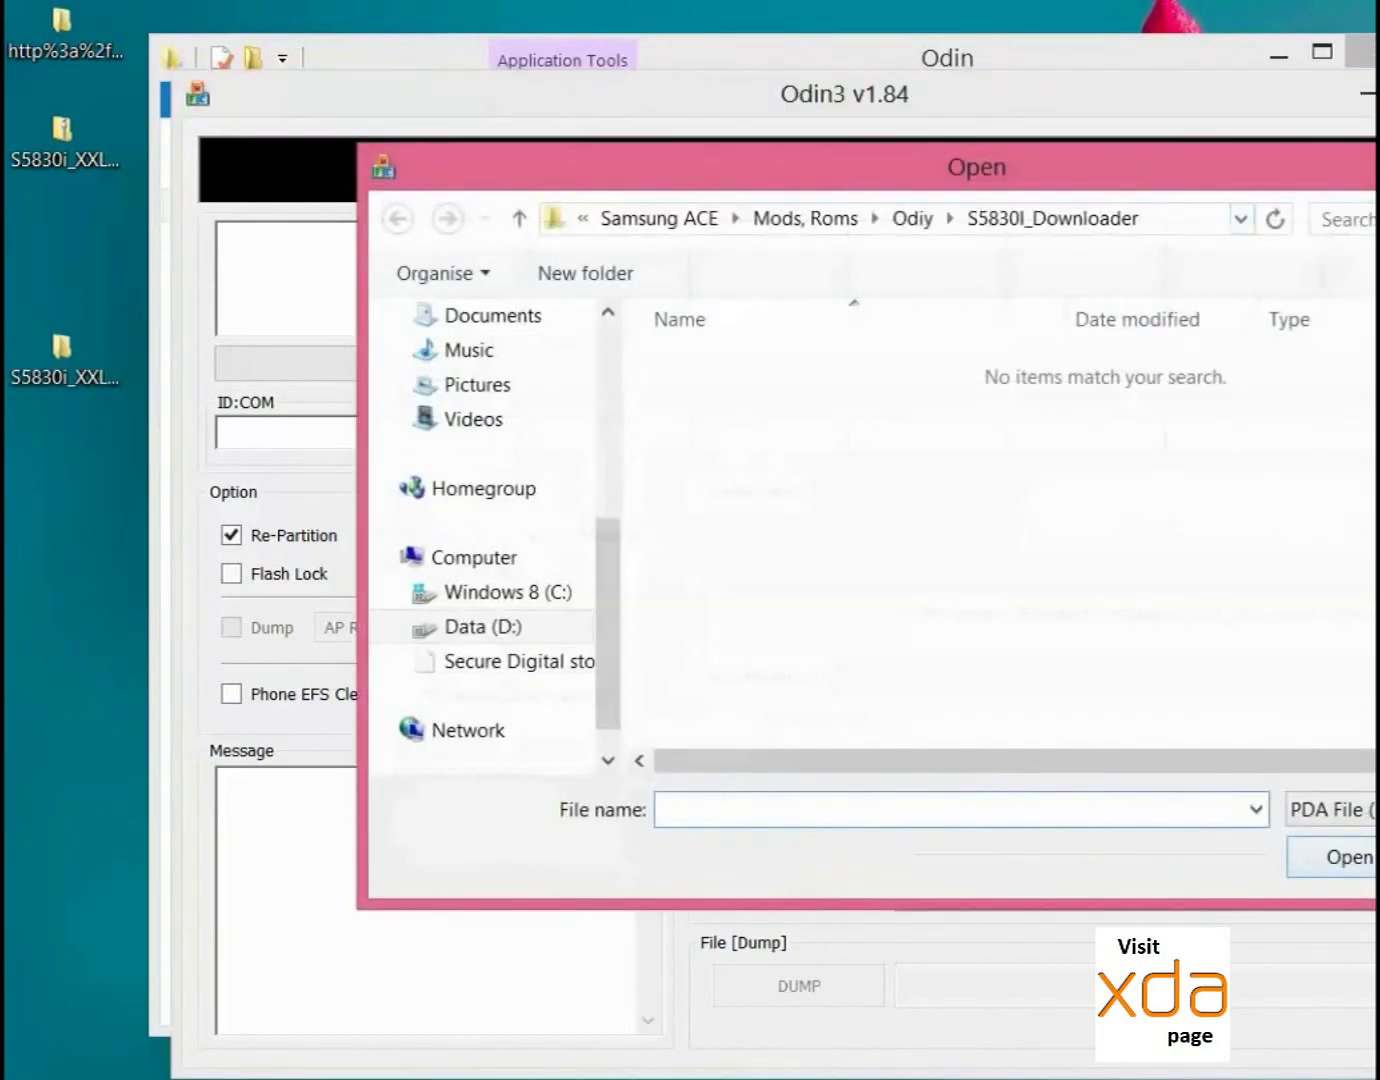
pyautogui.press('Escape')
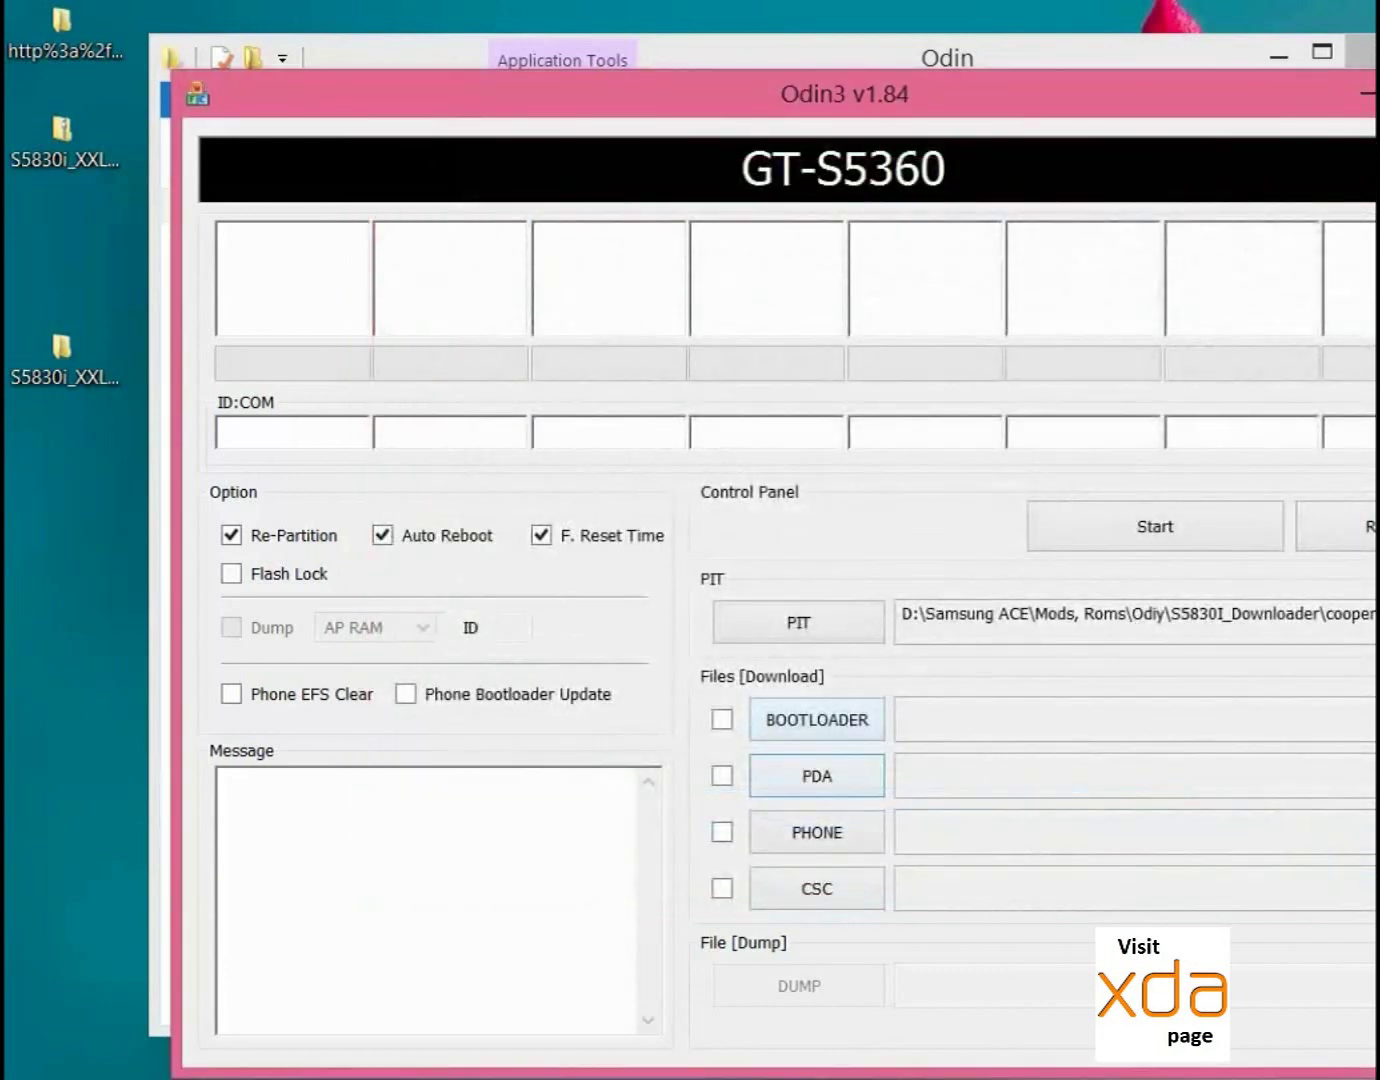
pyautogui.click(817, 776)
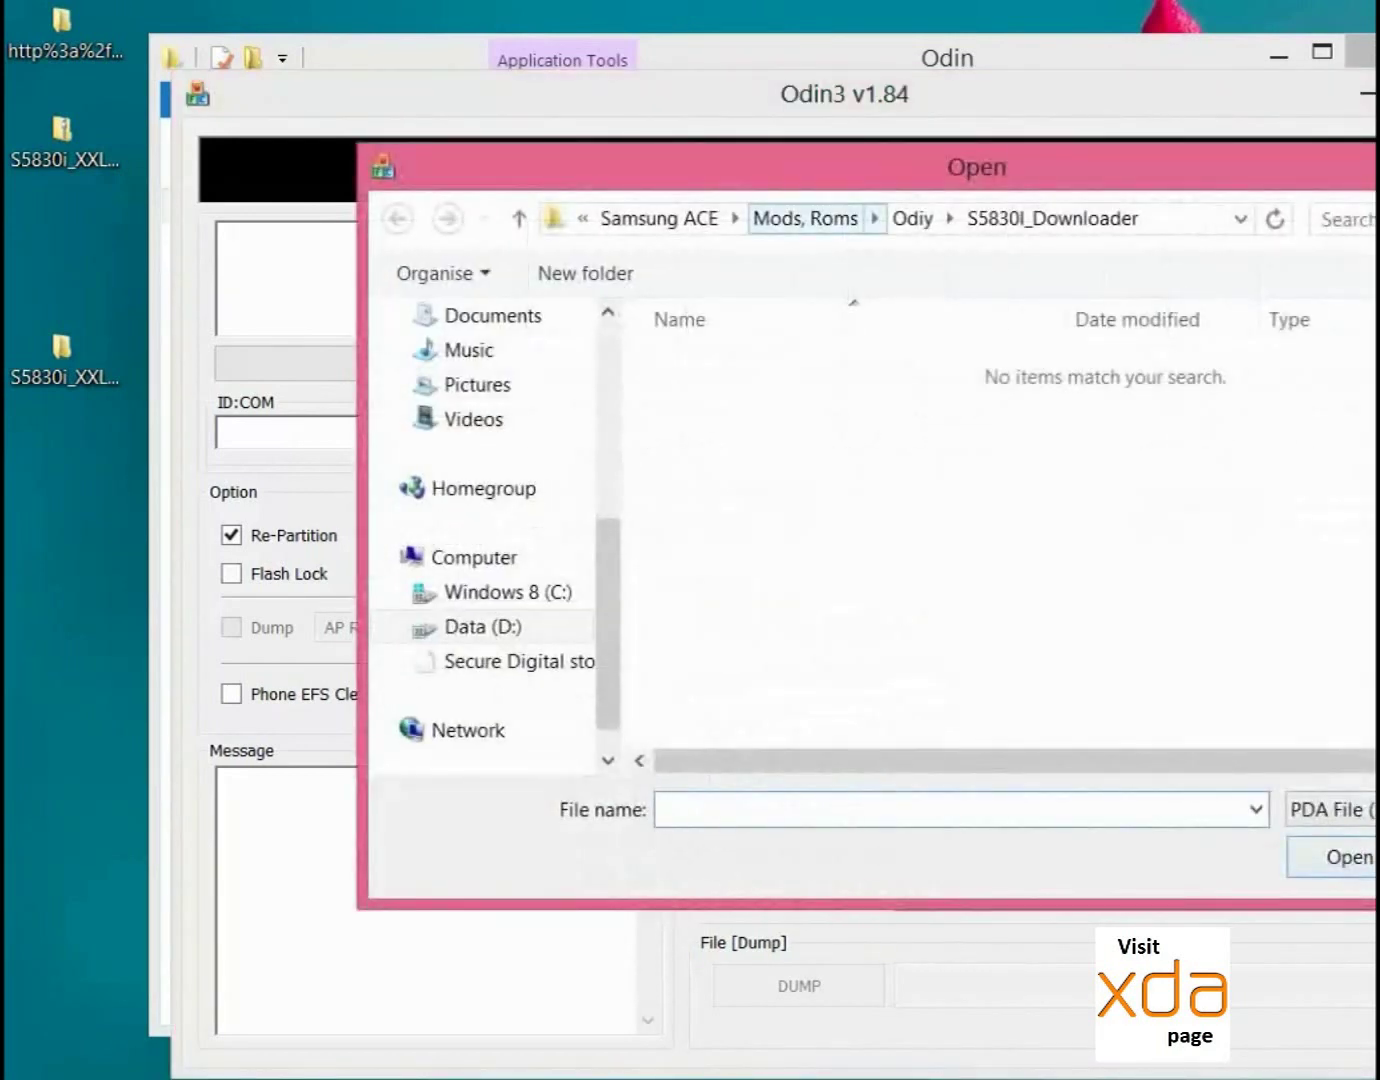
pyautogui.moveTo(815, 165); pyautogui.dragTo(680, 165)
pyautogui.moveTo(472, 622); pyautogui.dragTo(472, 428)
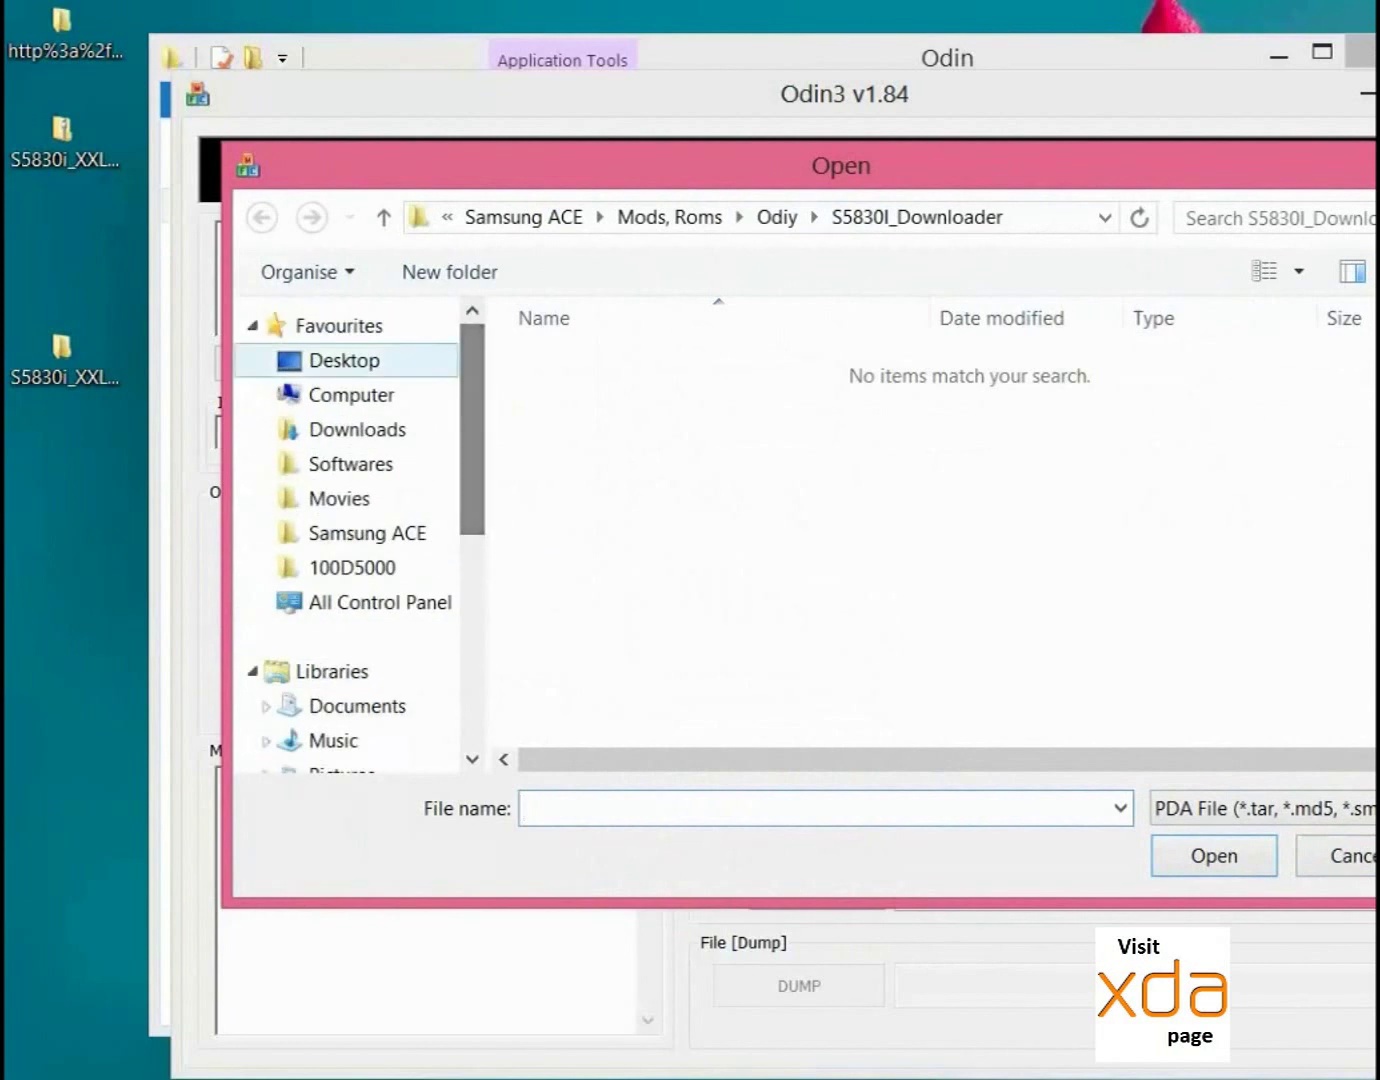
pyautogui.click(344, 360)
pyautogui.click(716, 621)
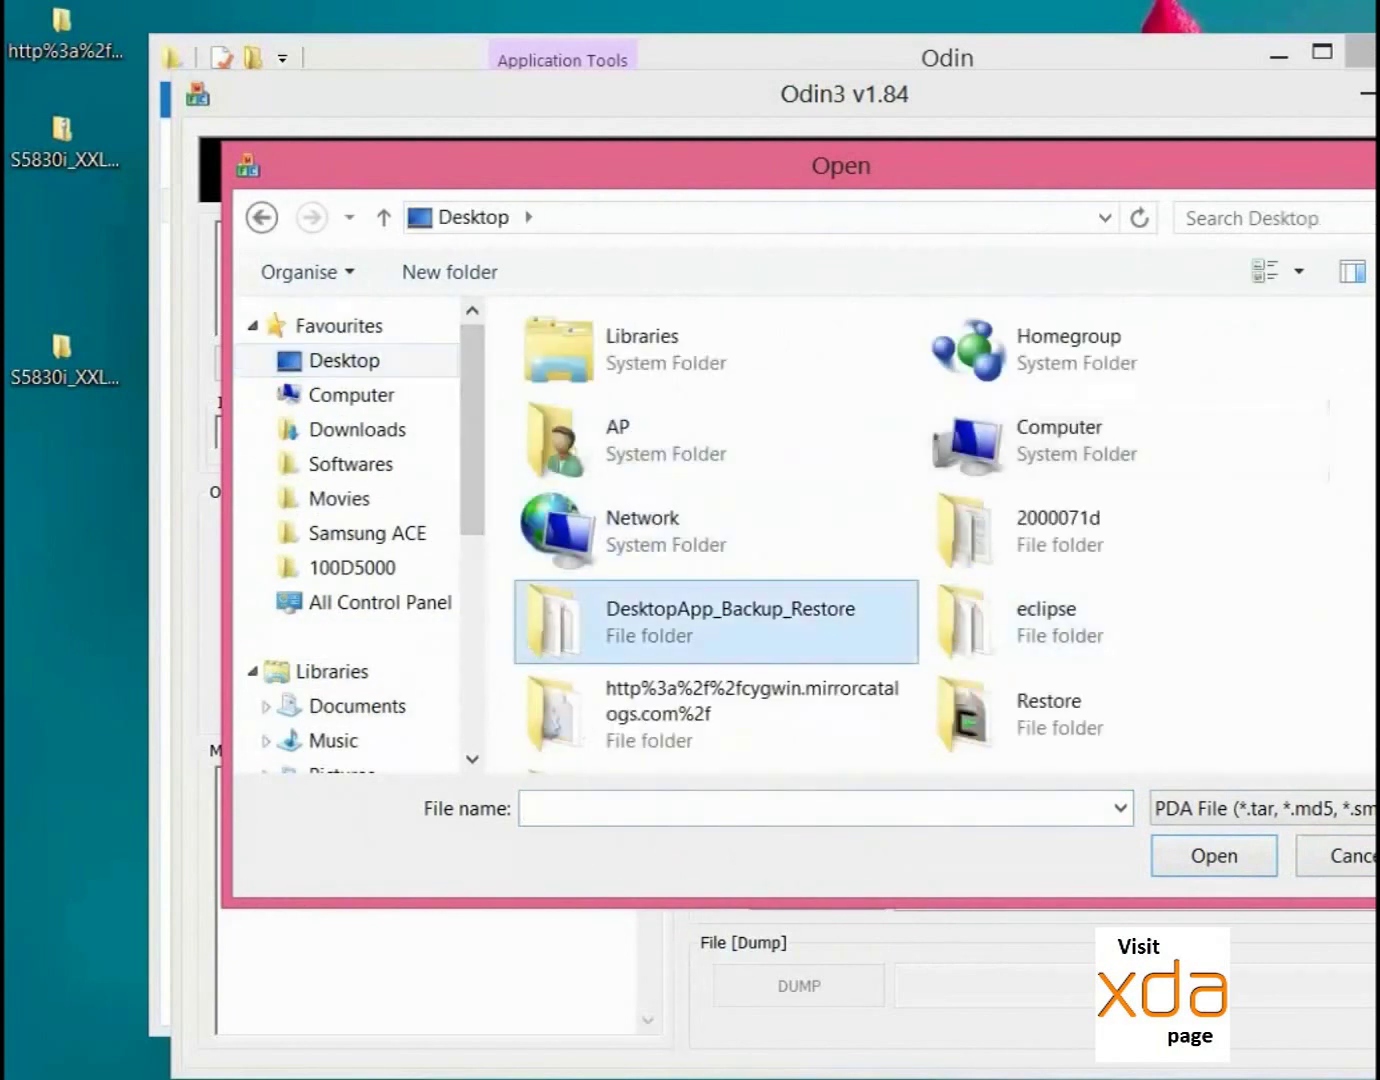
pyautogui.scroll(-1, 716, 621)
pyautogui.doubleClick(650, 728)
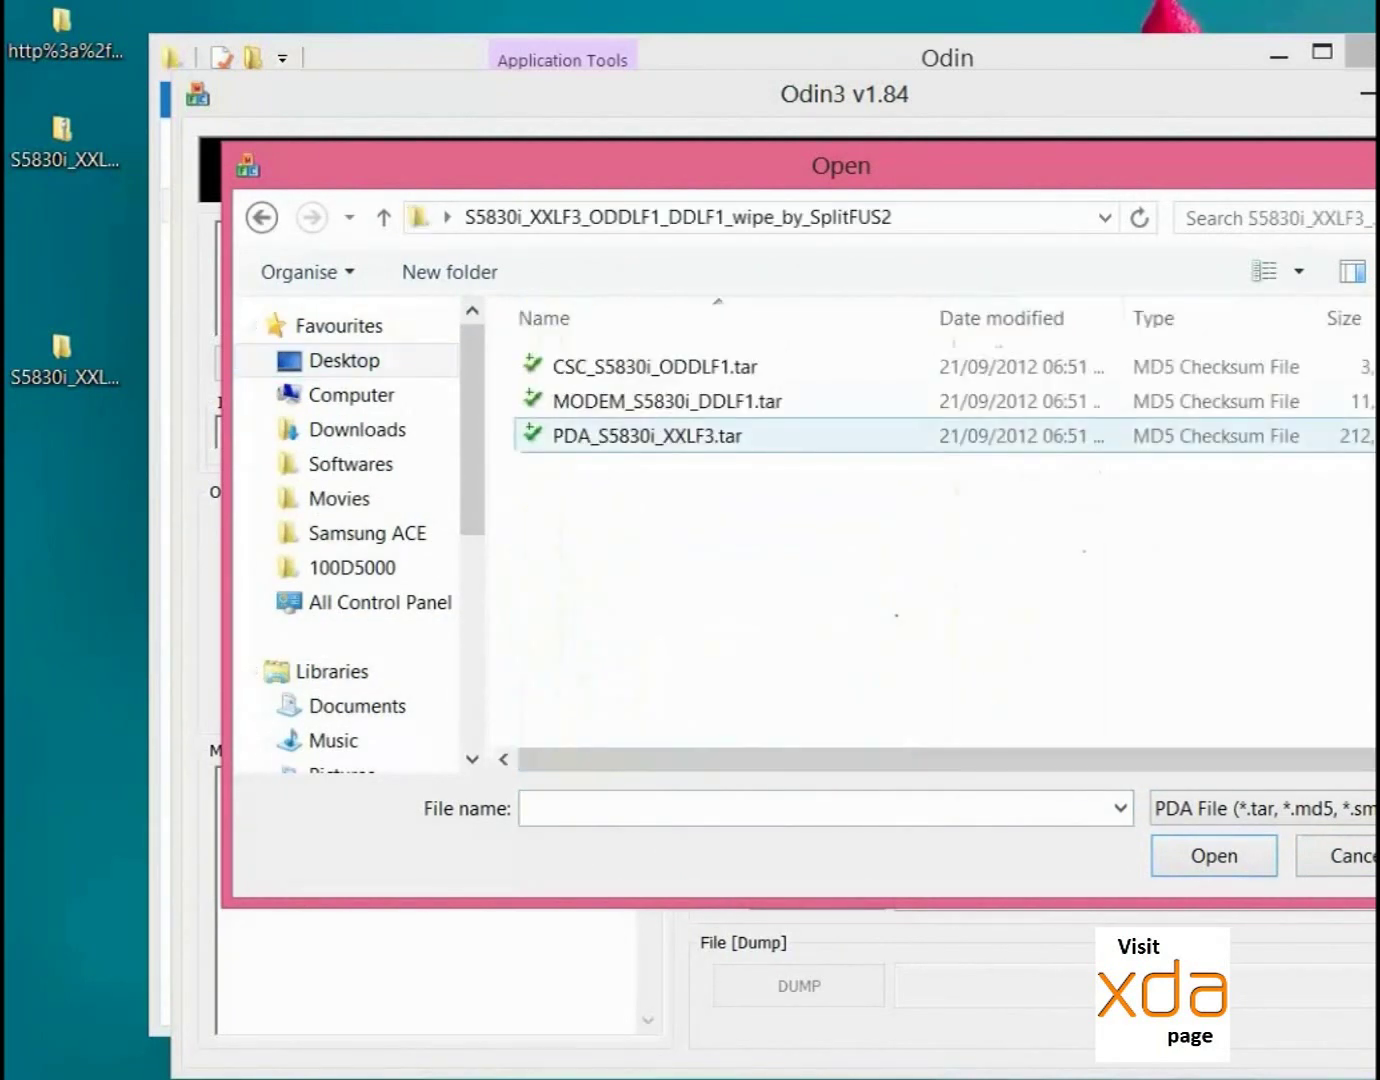
pyautogui.doubleClick(647, 436)
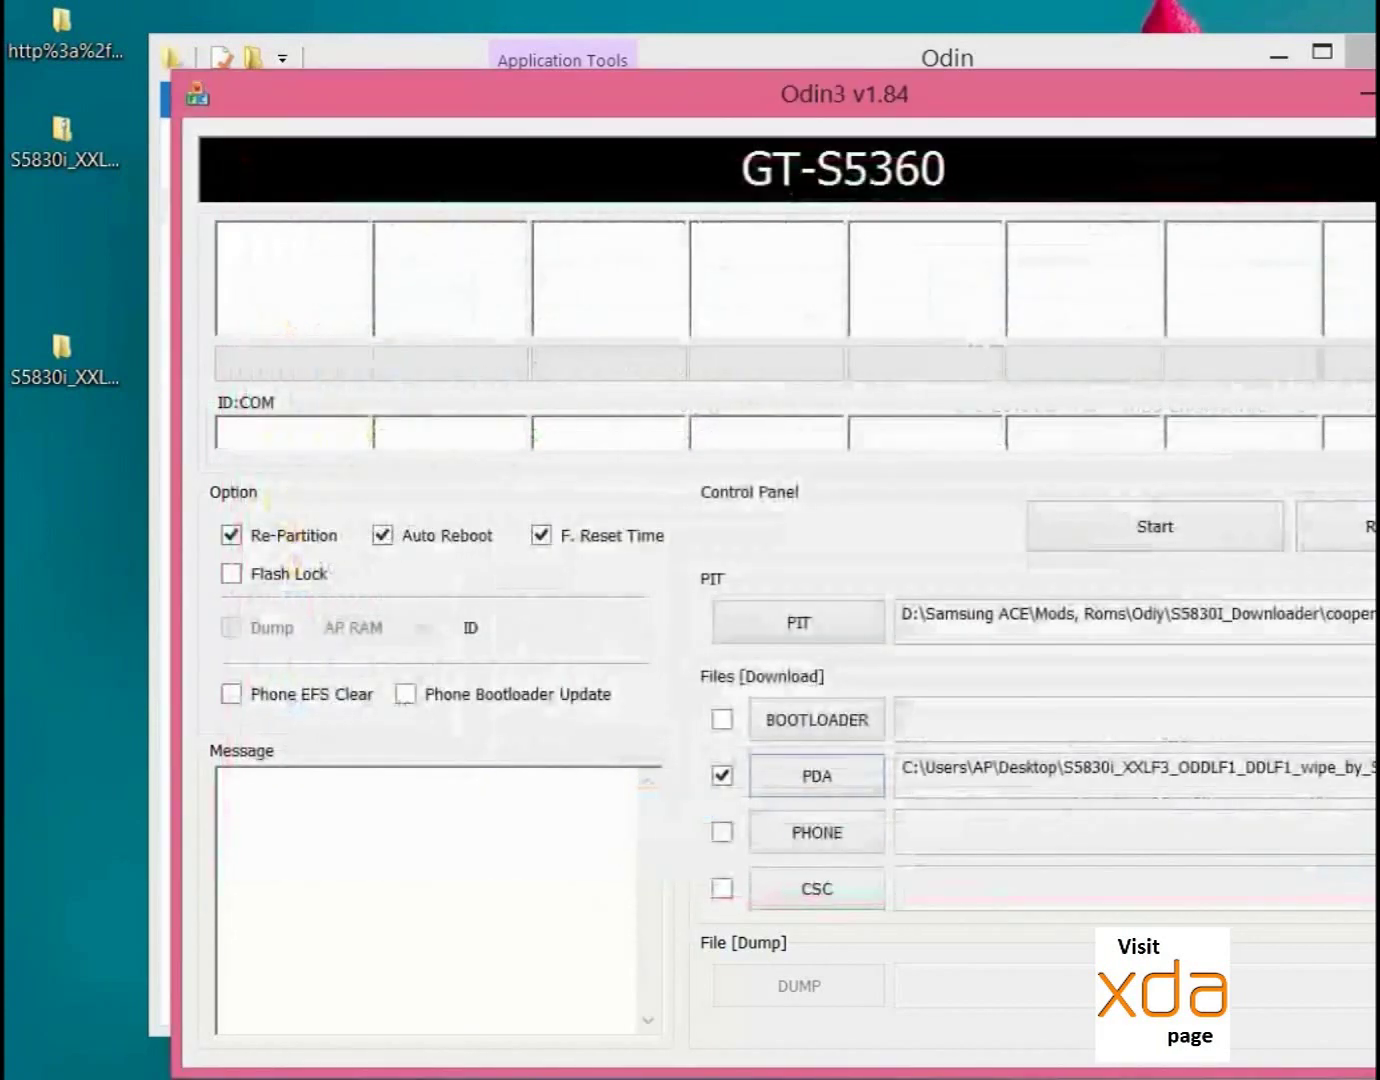
# - Load MODEM_S5830i_DDLF1.tar as the PHONE file and CSC_S5830i_ODDLF1.tar as the CSC file
pyautogui.click(817, 832)
pyautogui.click(650, 403)
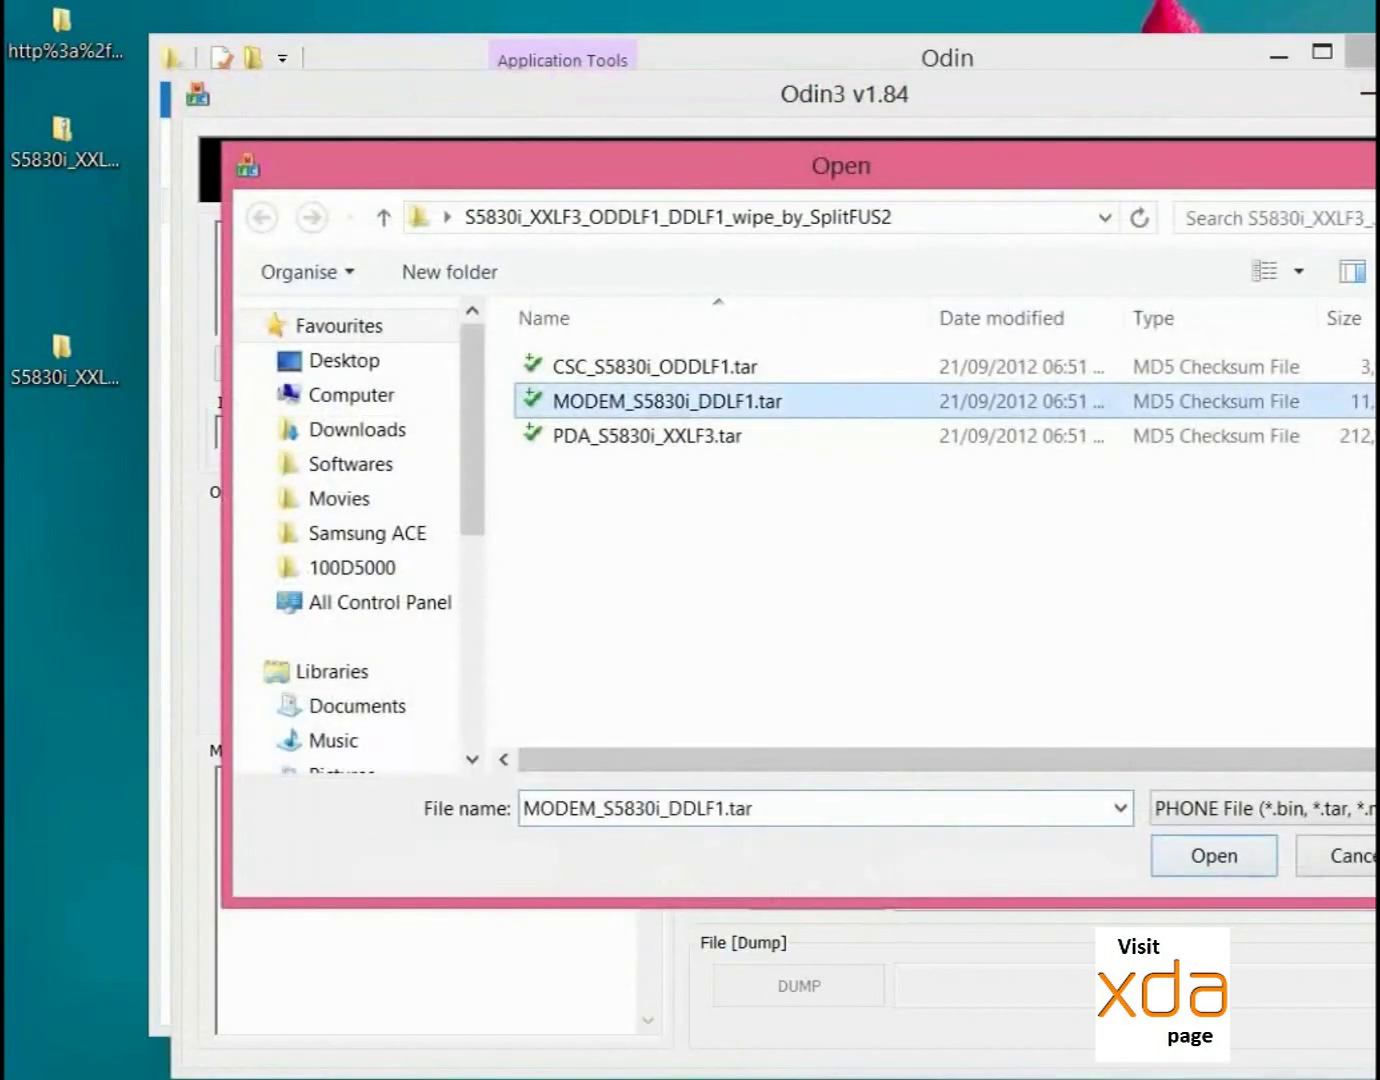
pyautogui.doubleClick(650, 403)
pyautogui.click(817, 888)
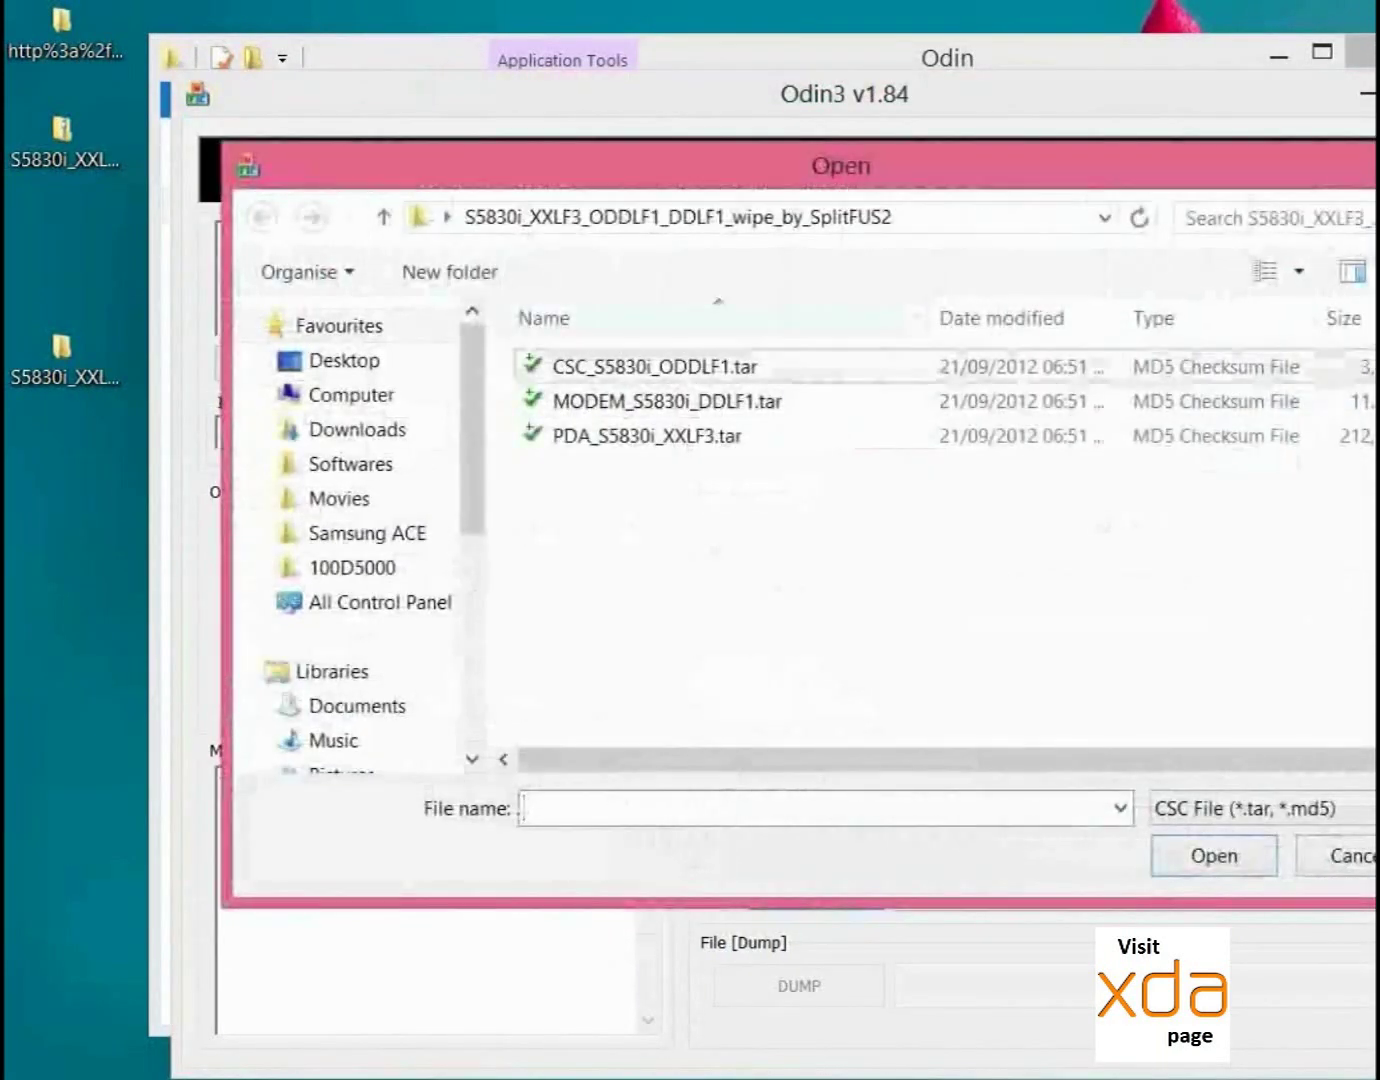
pyautogui.click(655, 366)
pyautogui.doubleClick(655, 366)
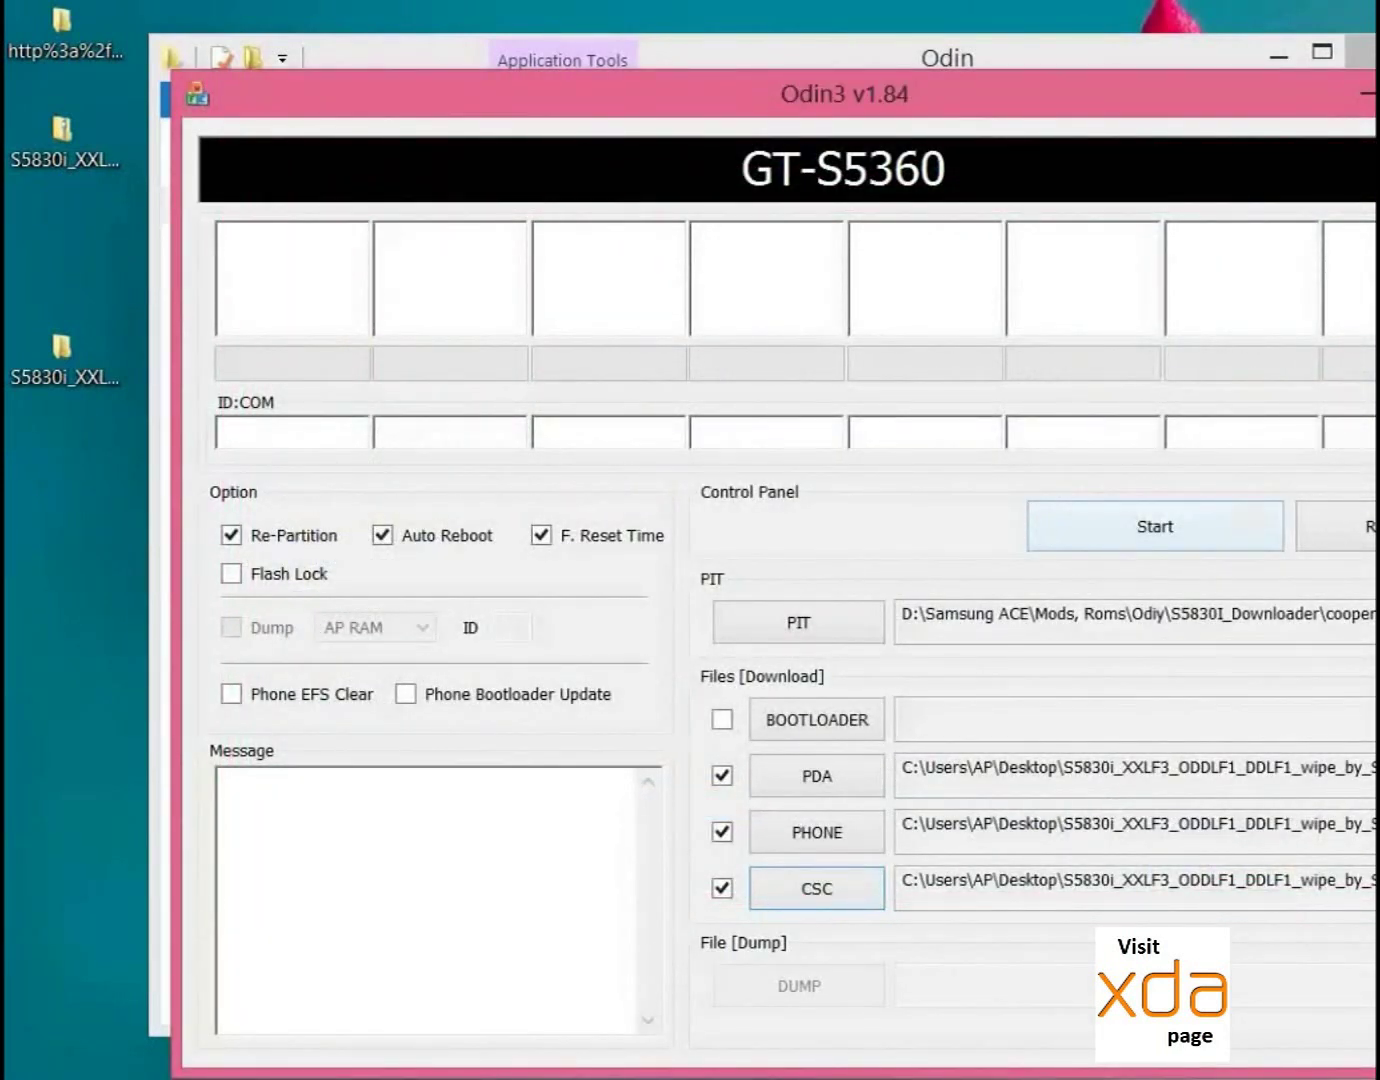
# - Clear the open windows from view and select the extracted wipe_by_SplitFUS2 and Restore folders on the desktop
pyautogui.moveTo(844, 94); pyautogui.dragTo(696, 56)
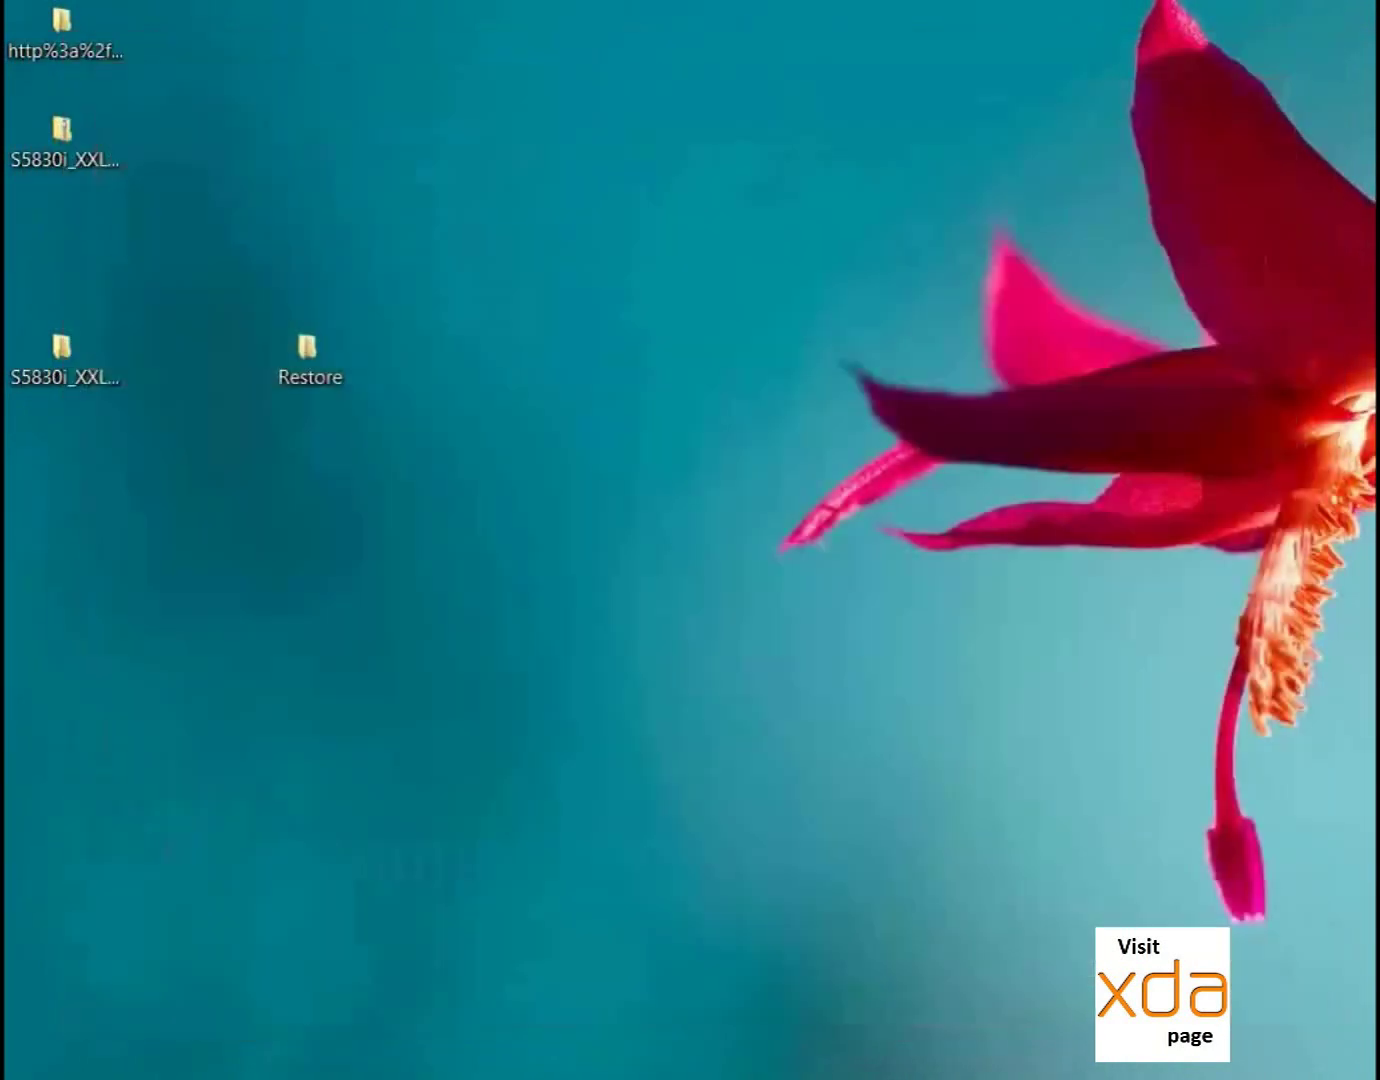
pyautogui.moveTo(518, 205); pyautogui.dragTo(4, 473)
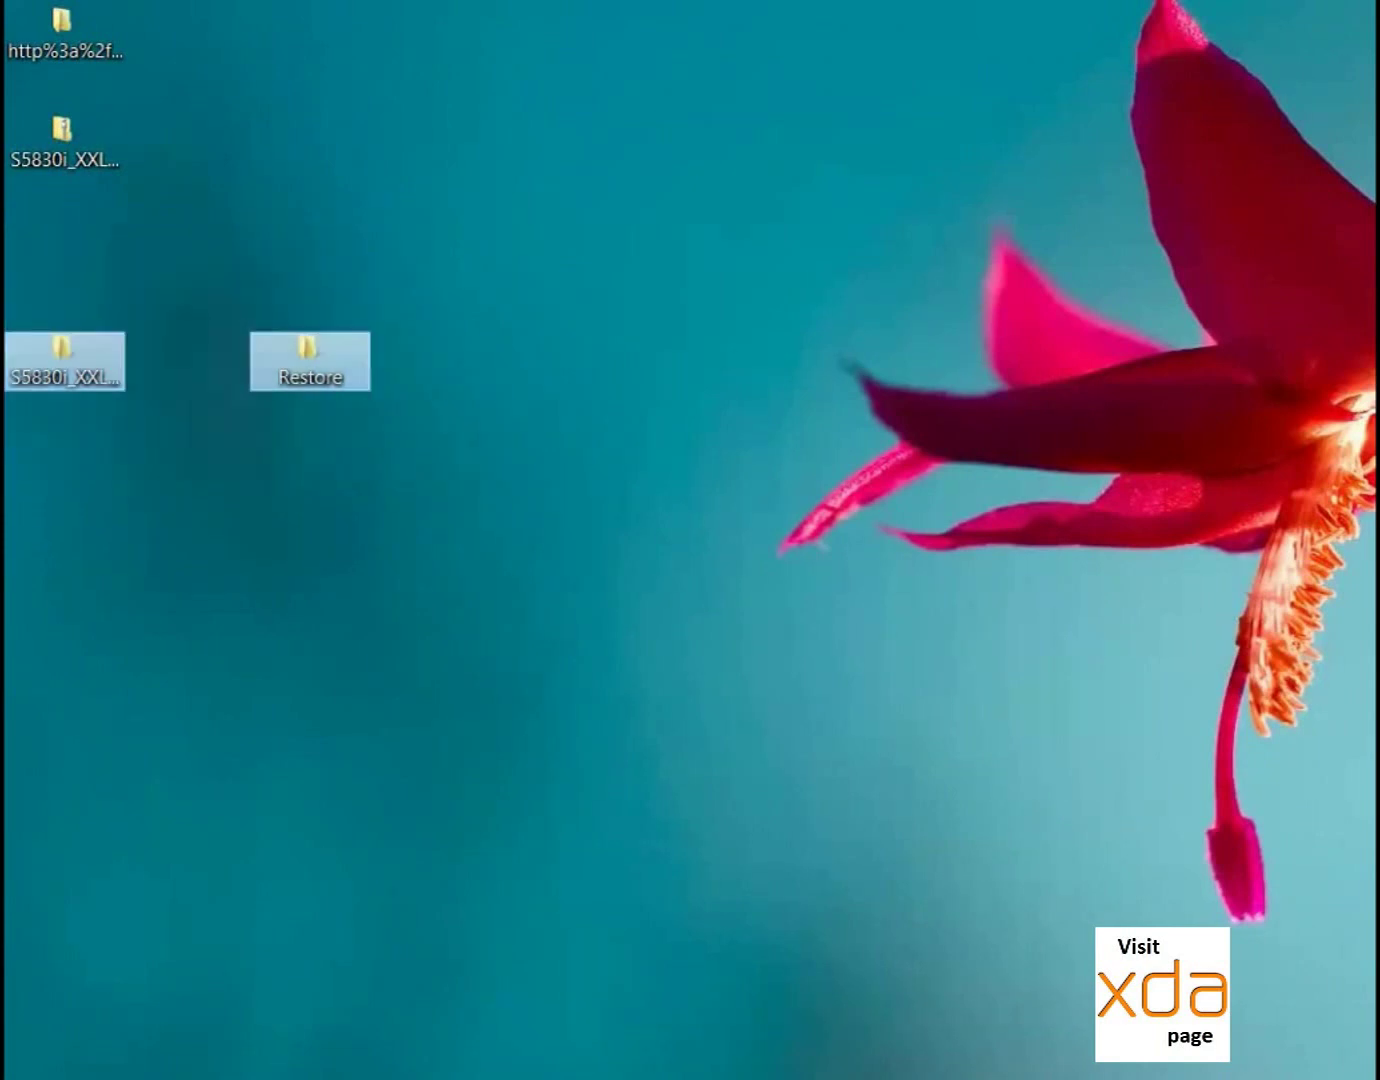